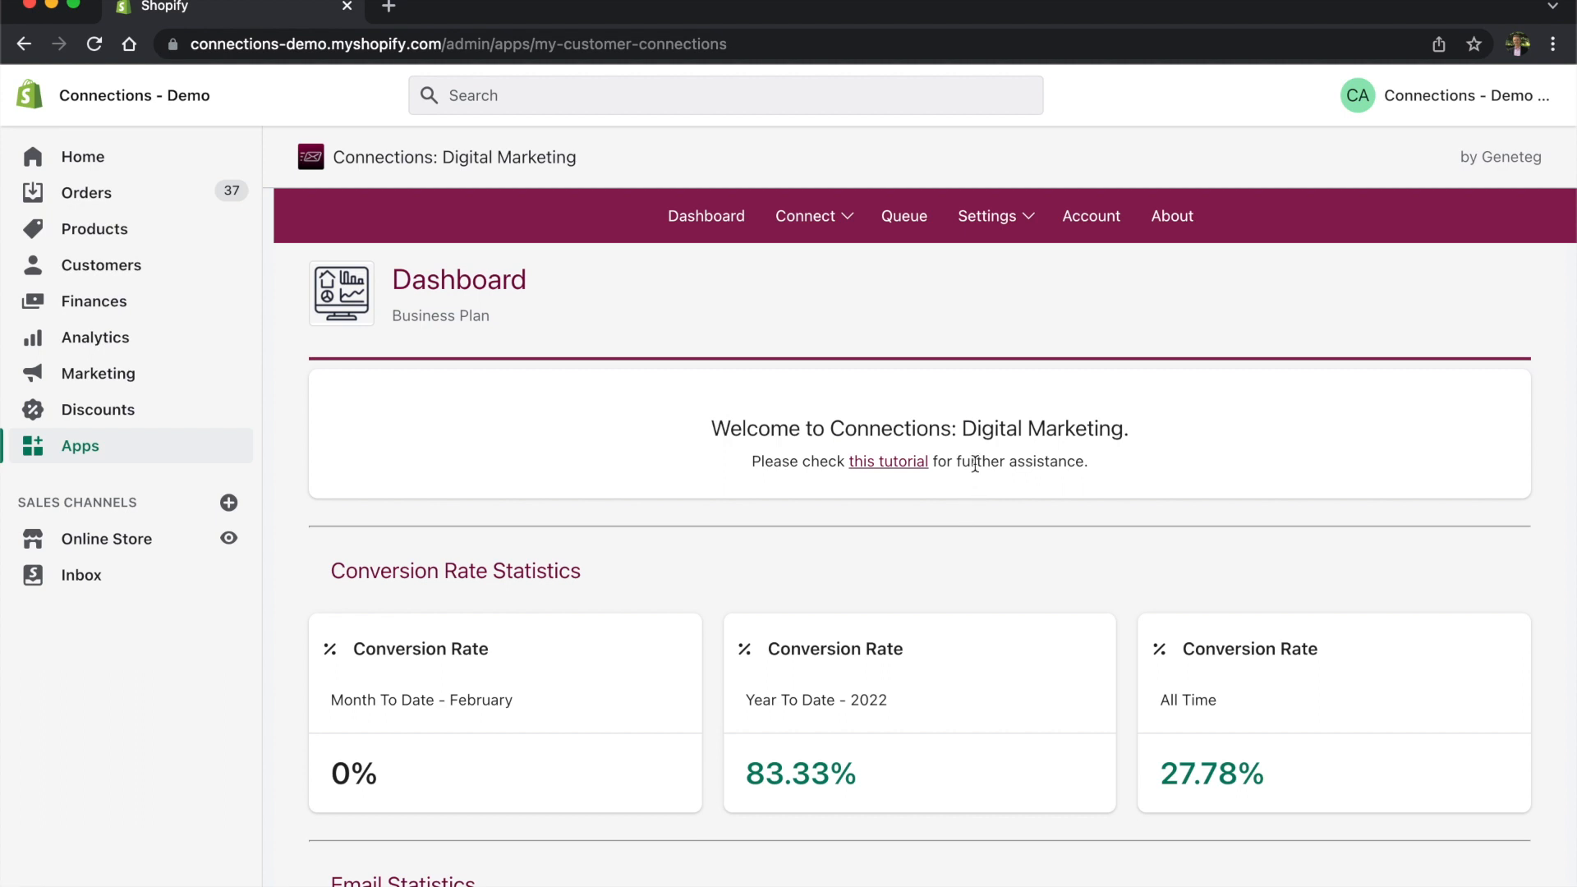
# Step: Open the Settings dropdown in the dashboard's top navigation bar
pyautogui.click(1030, 220)
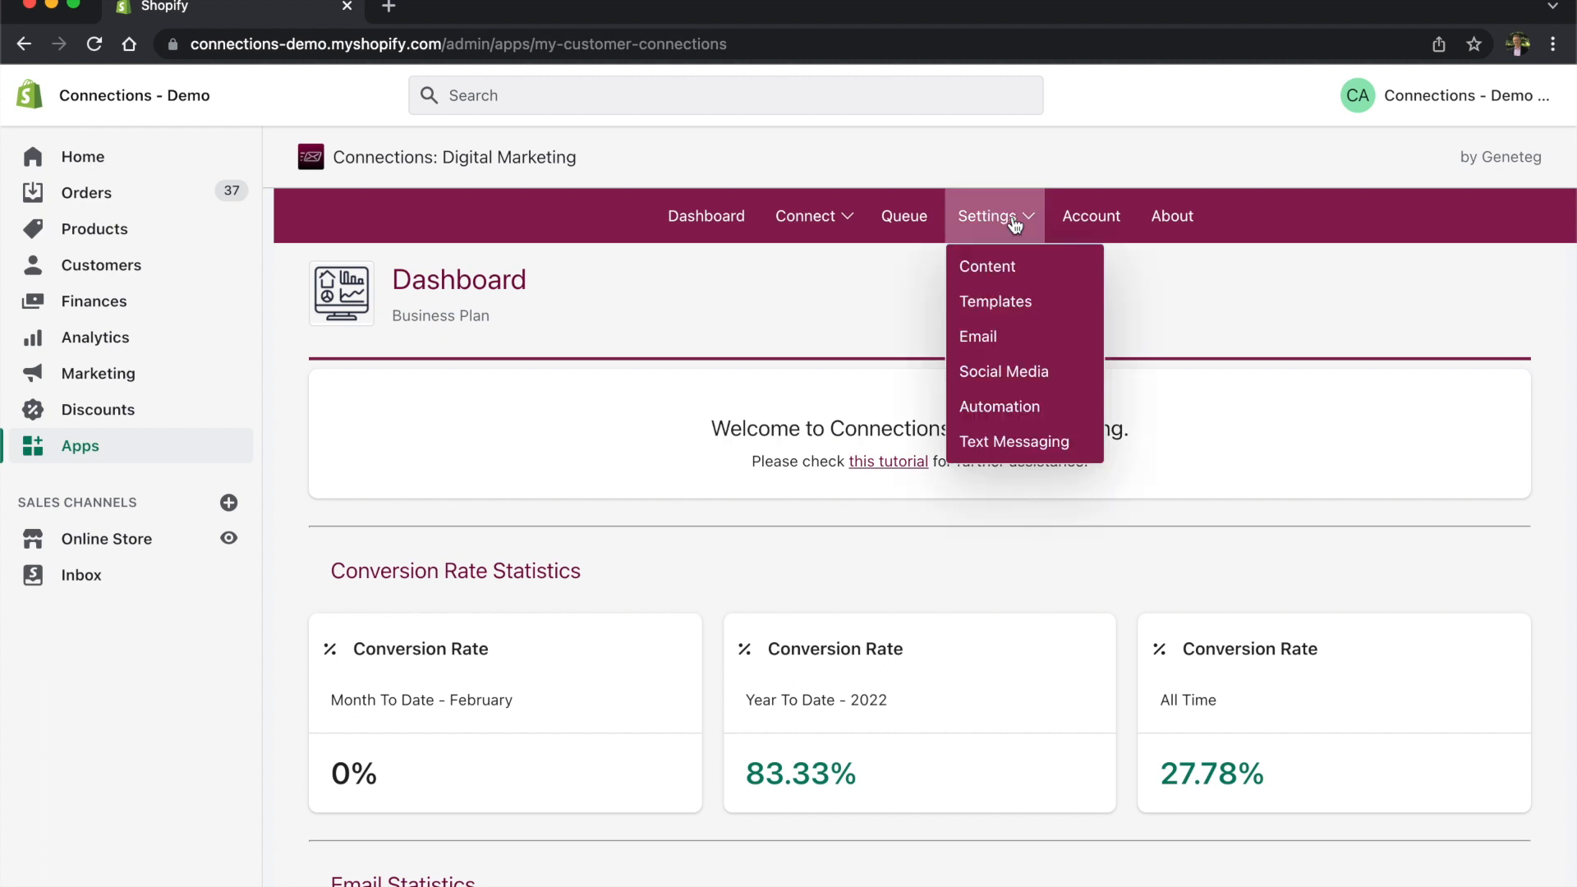
# Step: Choose Email from the Settings menu to reach the Settings - Email page
pyautogui.click(991, 336)
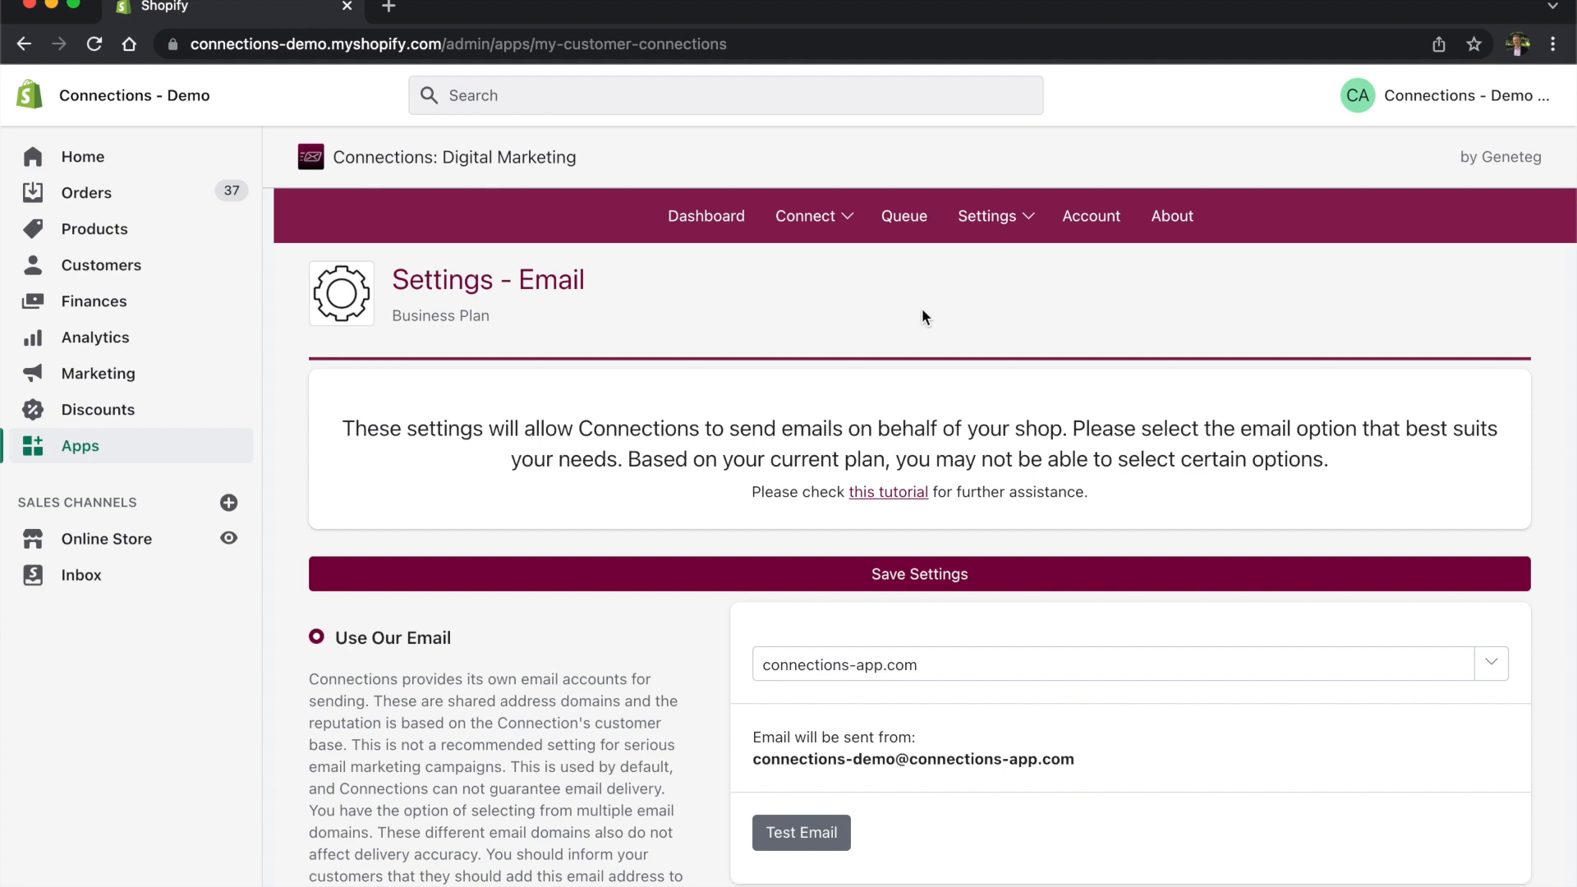
pyautogui.scroll(-3, 922, 318)
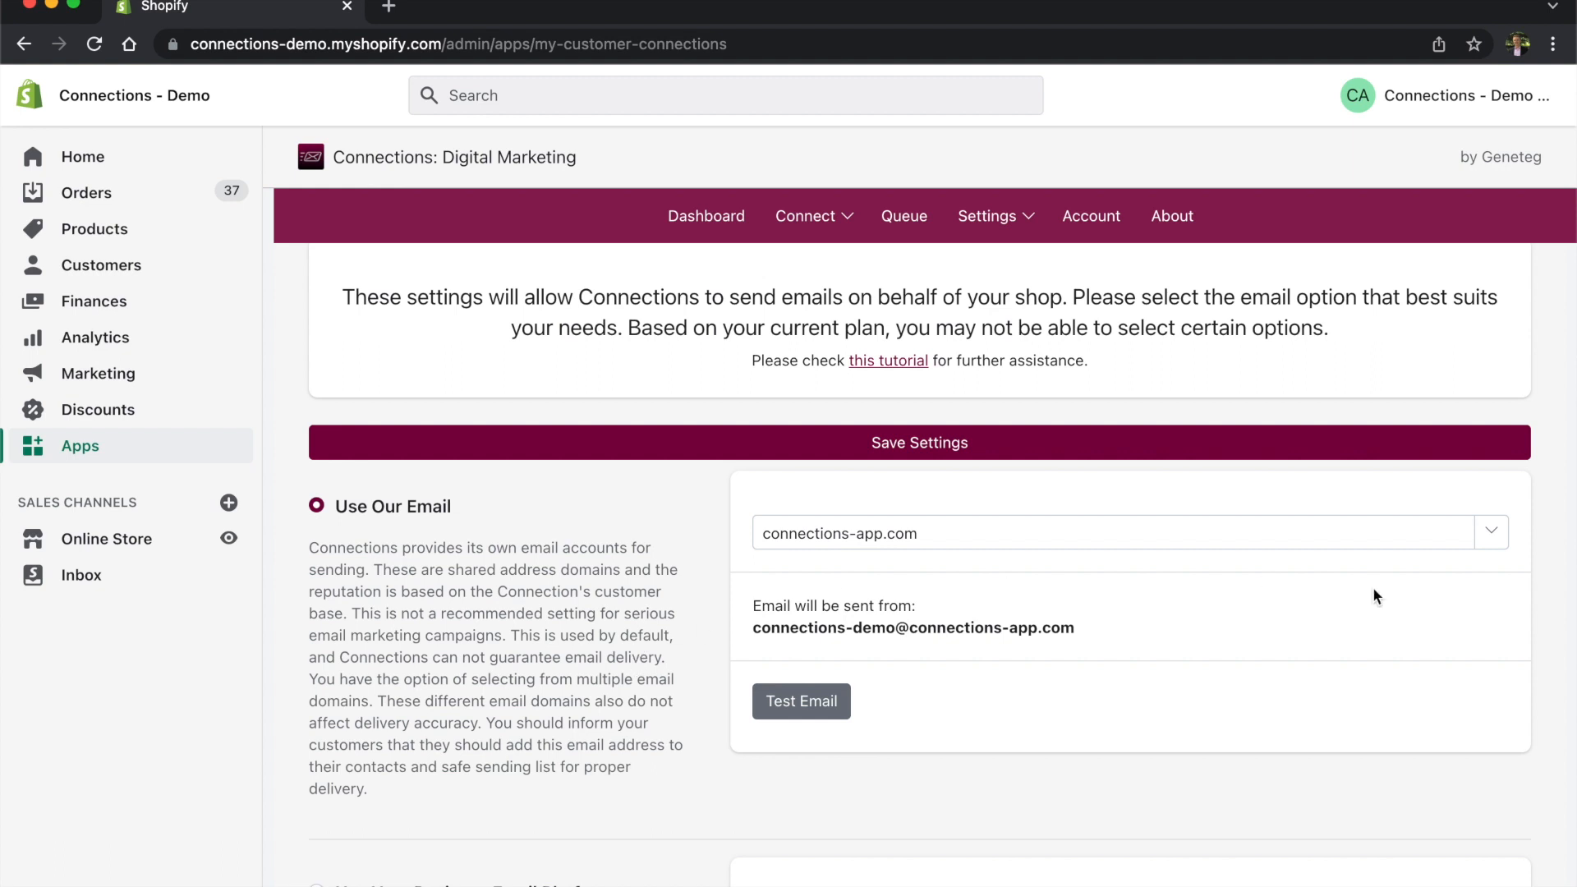
pyautogui.click(1494, 538)
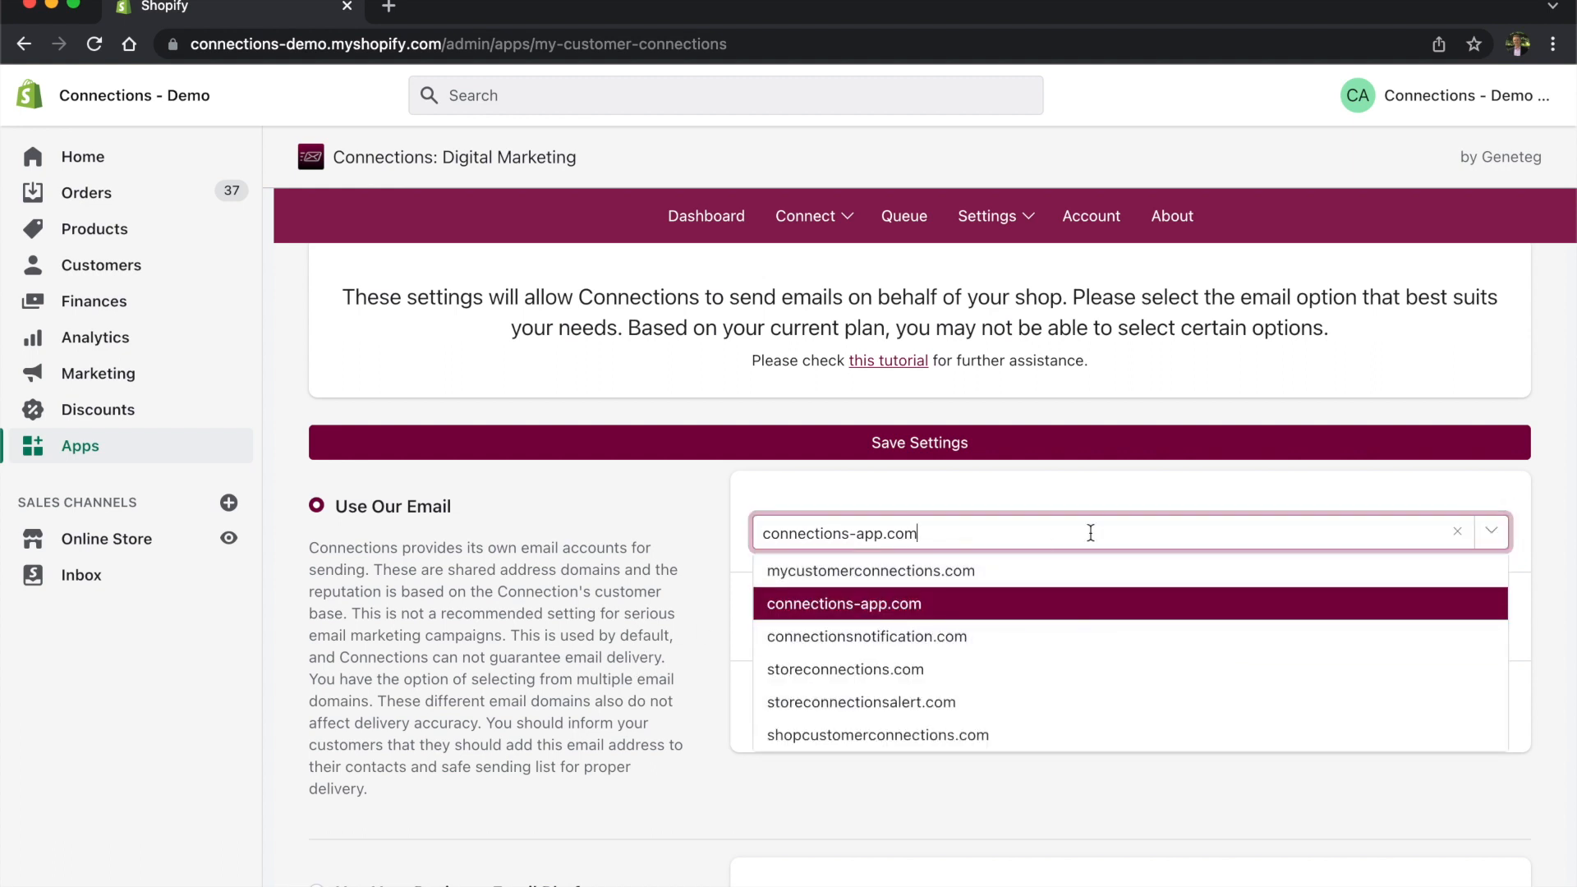
pyautogui.click(1497, 536)
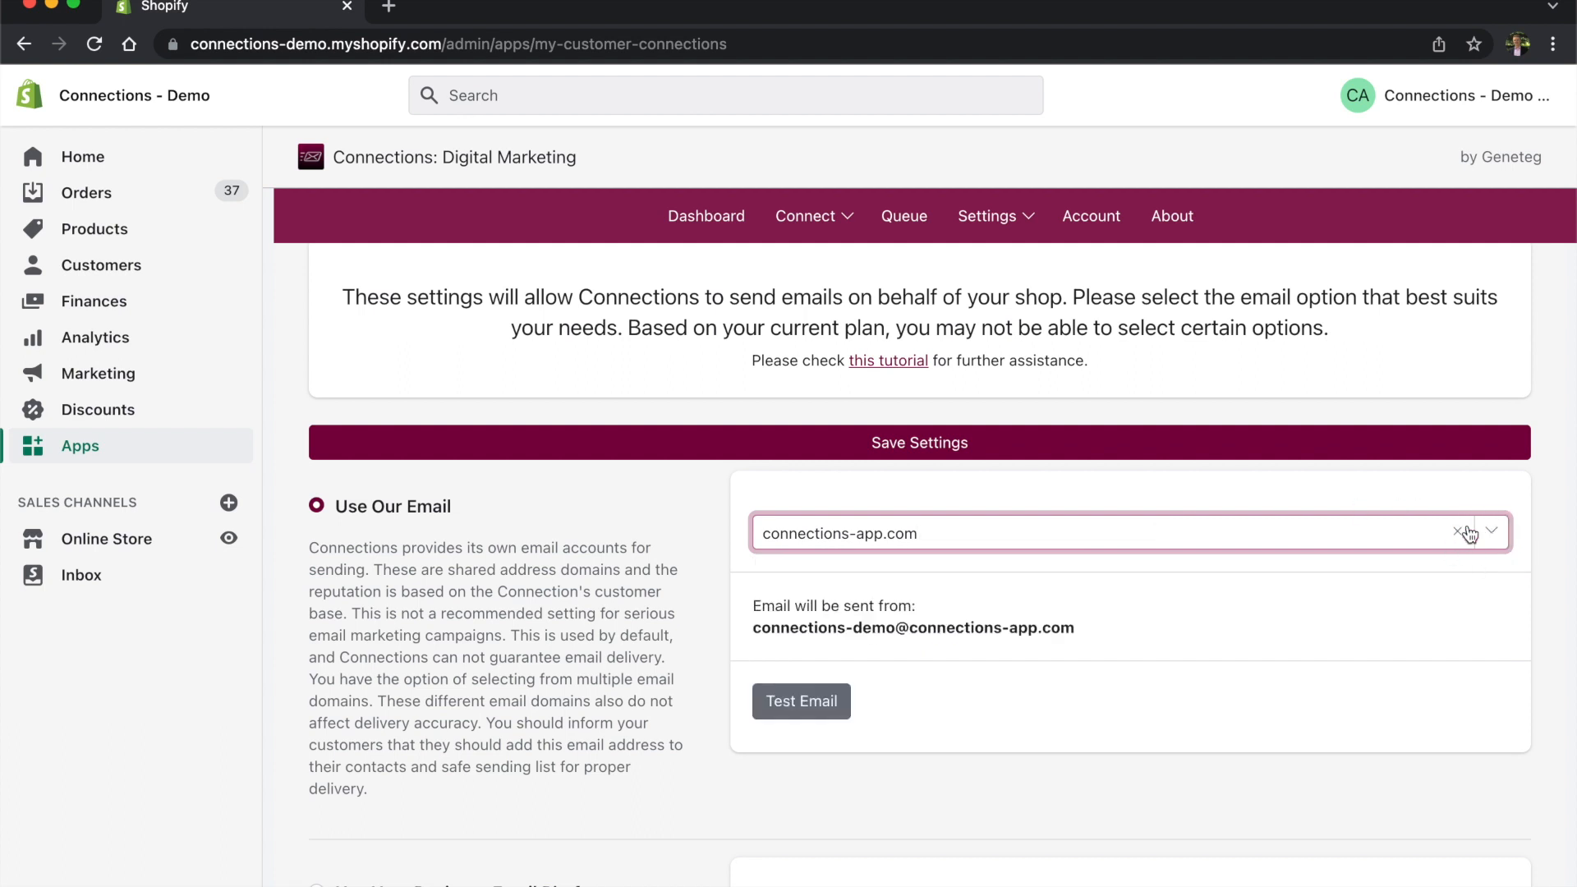
pyautogui.click(1505, 536)
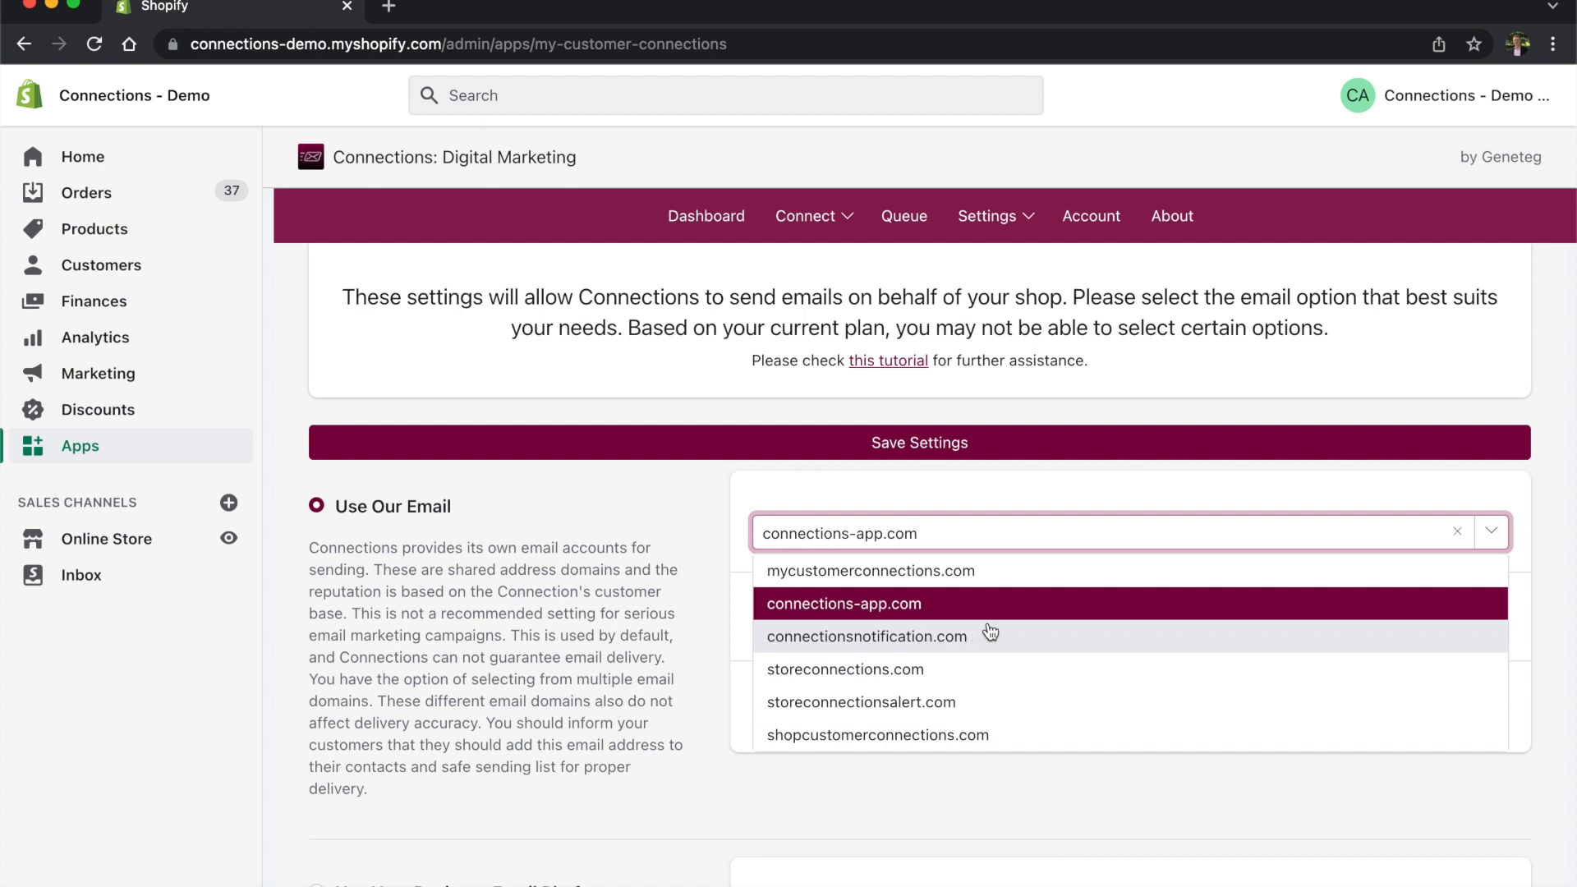
pyautogui.click(1017, 575)
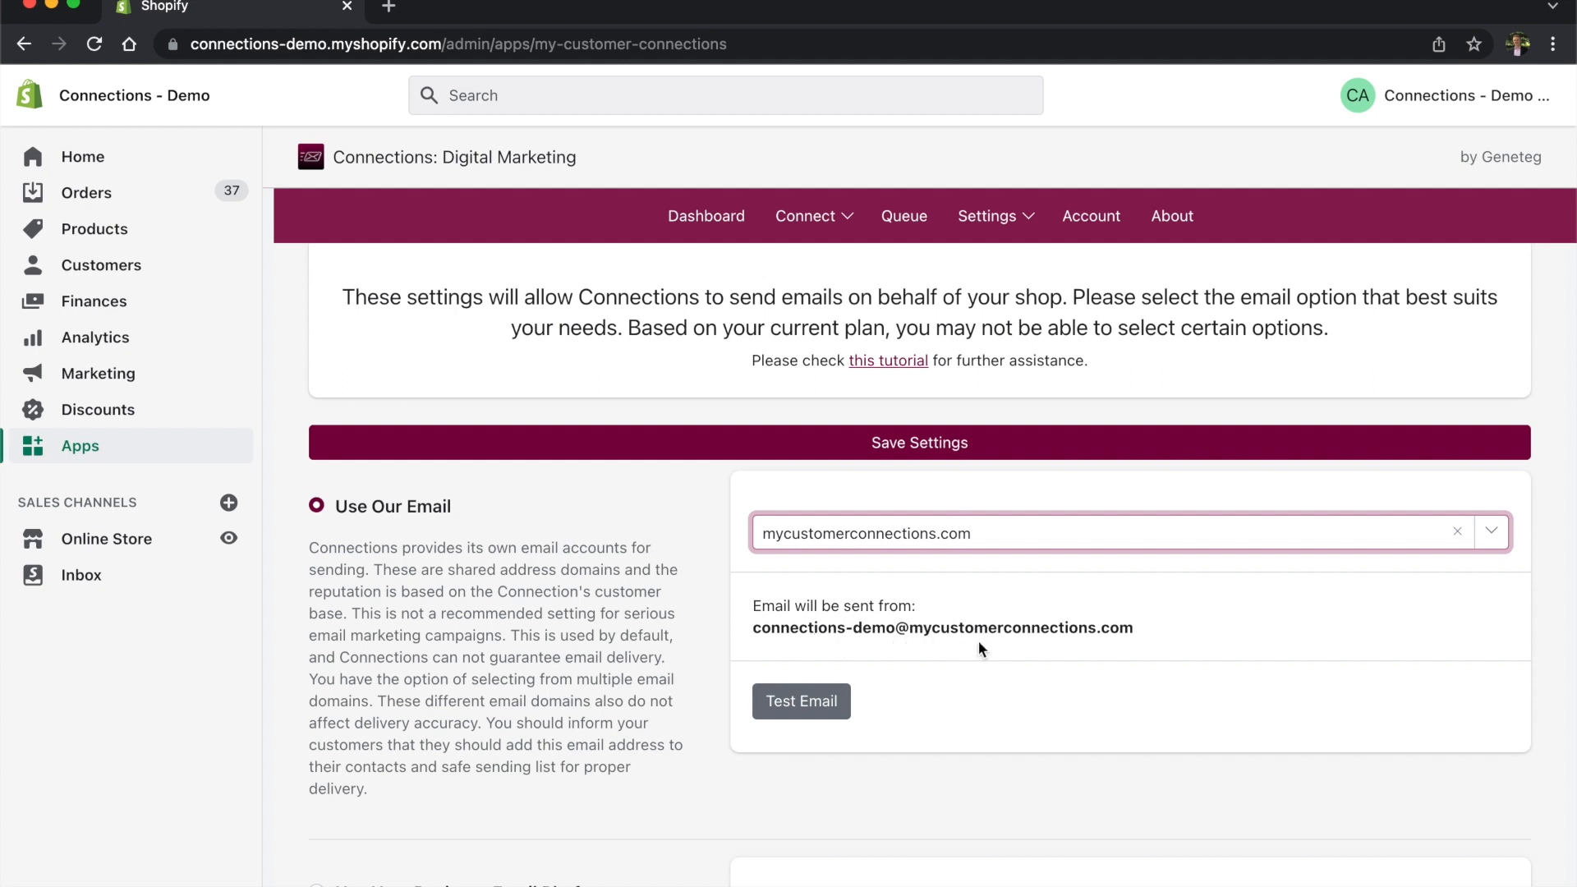
pyautogui.click(1492, 534)
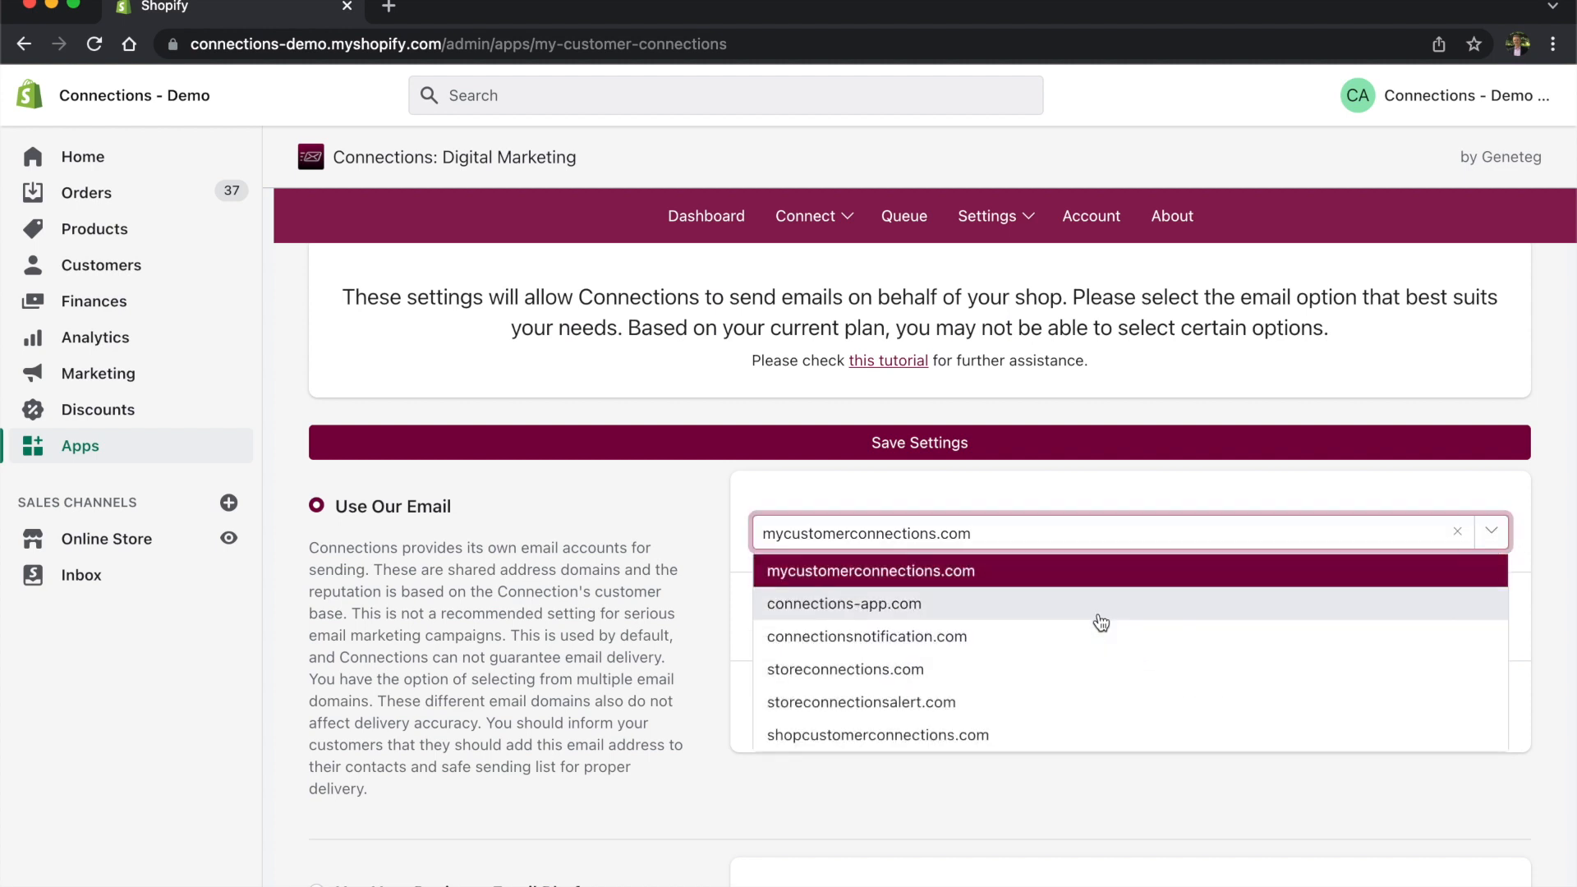
pyautogui.click(1029, 604)
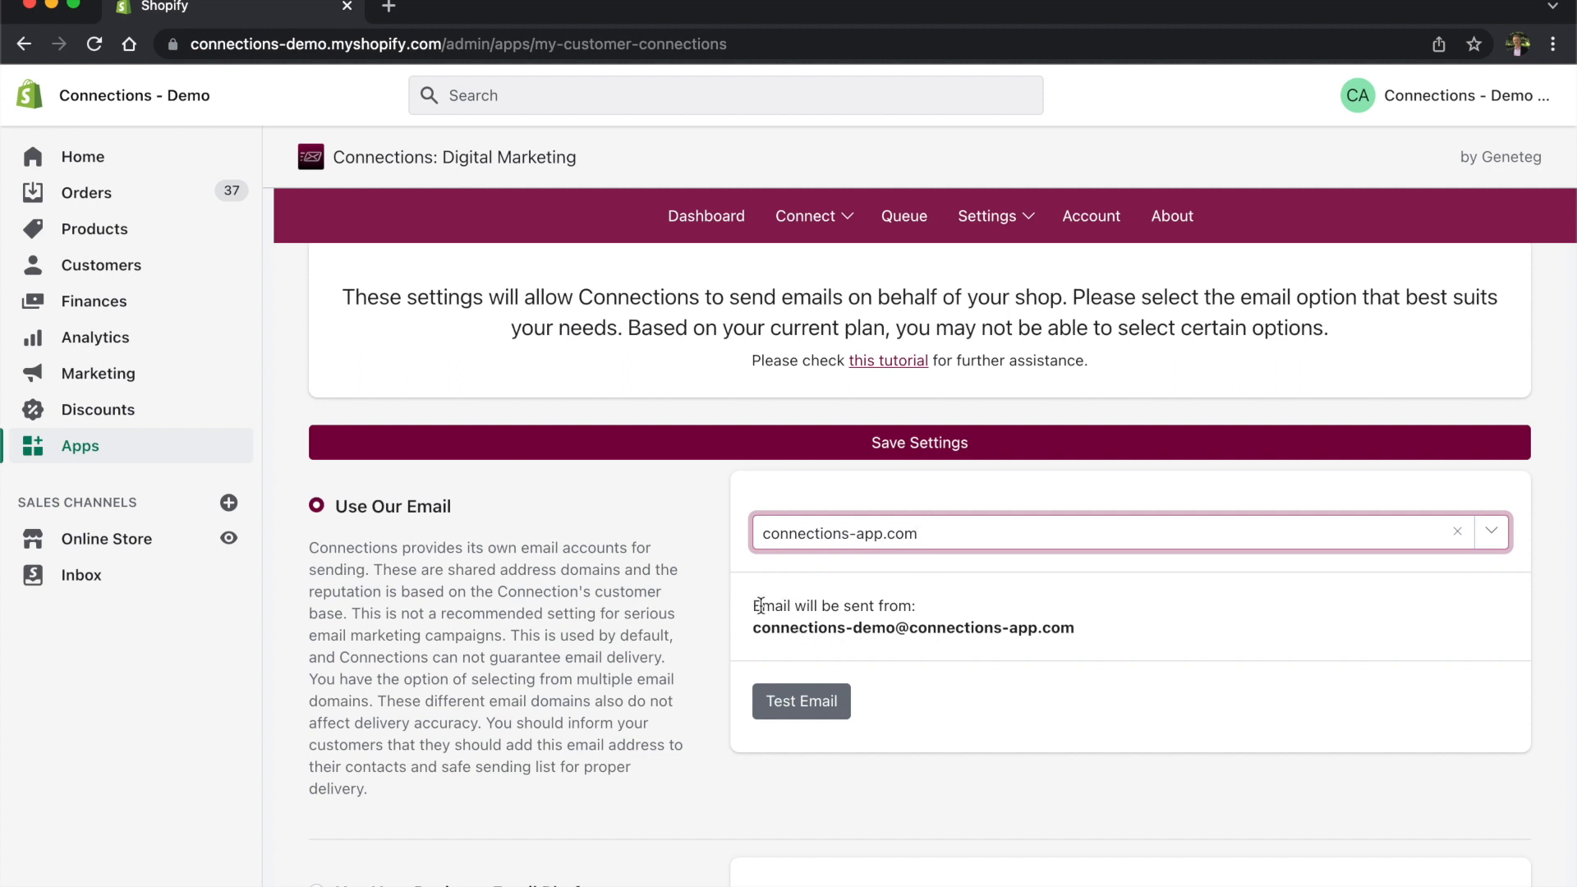
pyautogui.moveTo(761, 605); pyautogui.dragTo(1101, 640)
pyautogui.click(1101, 640)
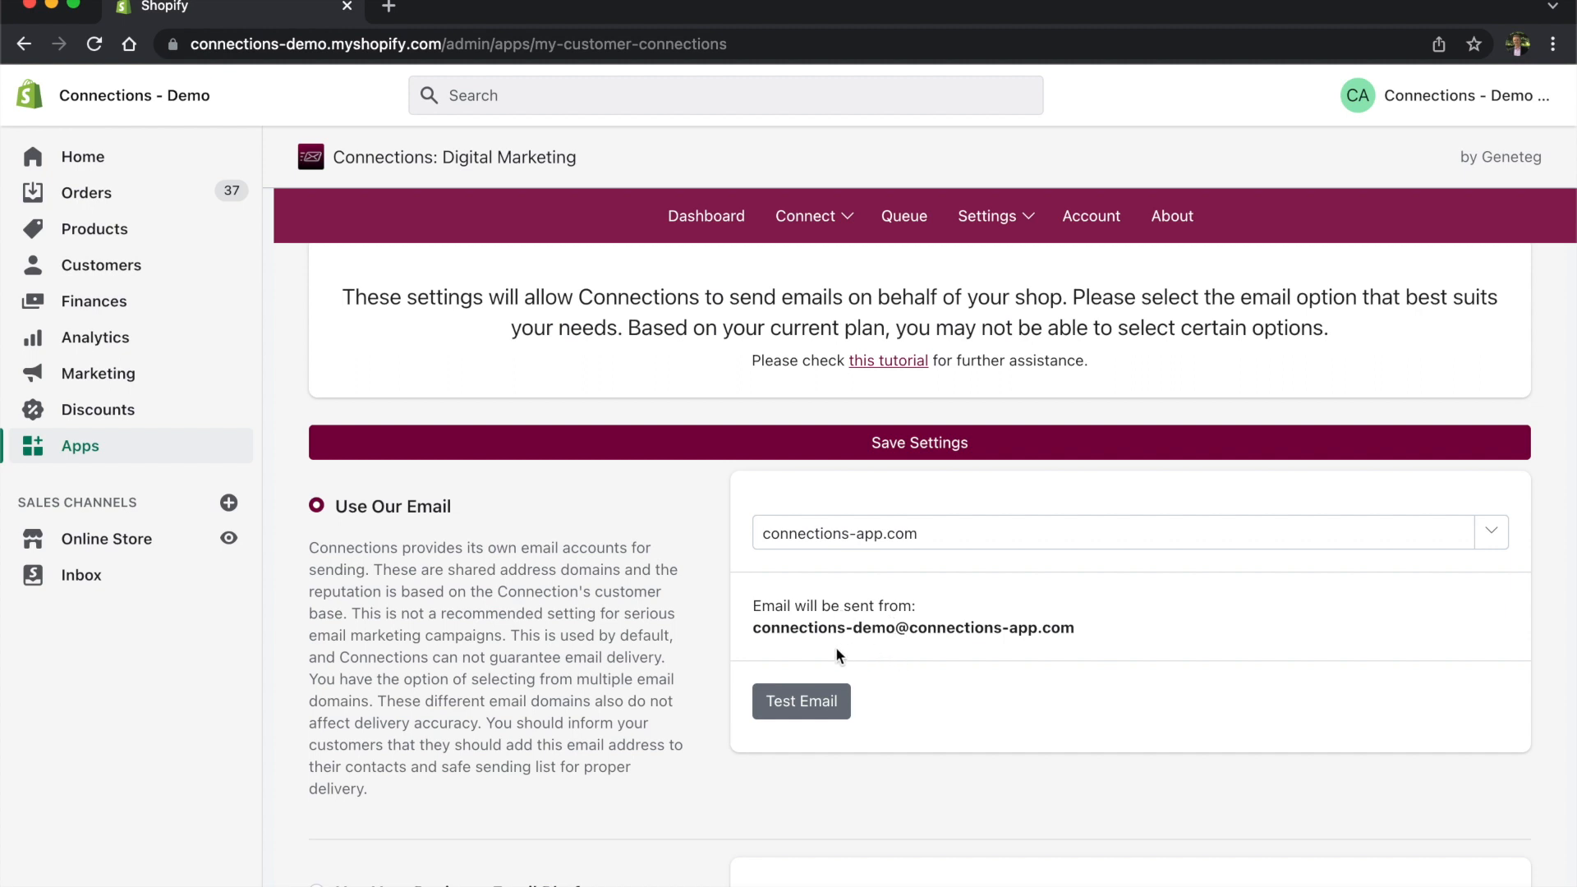
pyautogui.moveTo(752, 628); pyautogui.dragTo(1081, 629)
# Step: Select mycustomerconnections.com as the sending domain
pyautogui.click(1012, 632)
pyautogui.click(1492, 532)
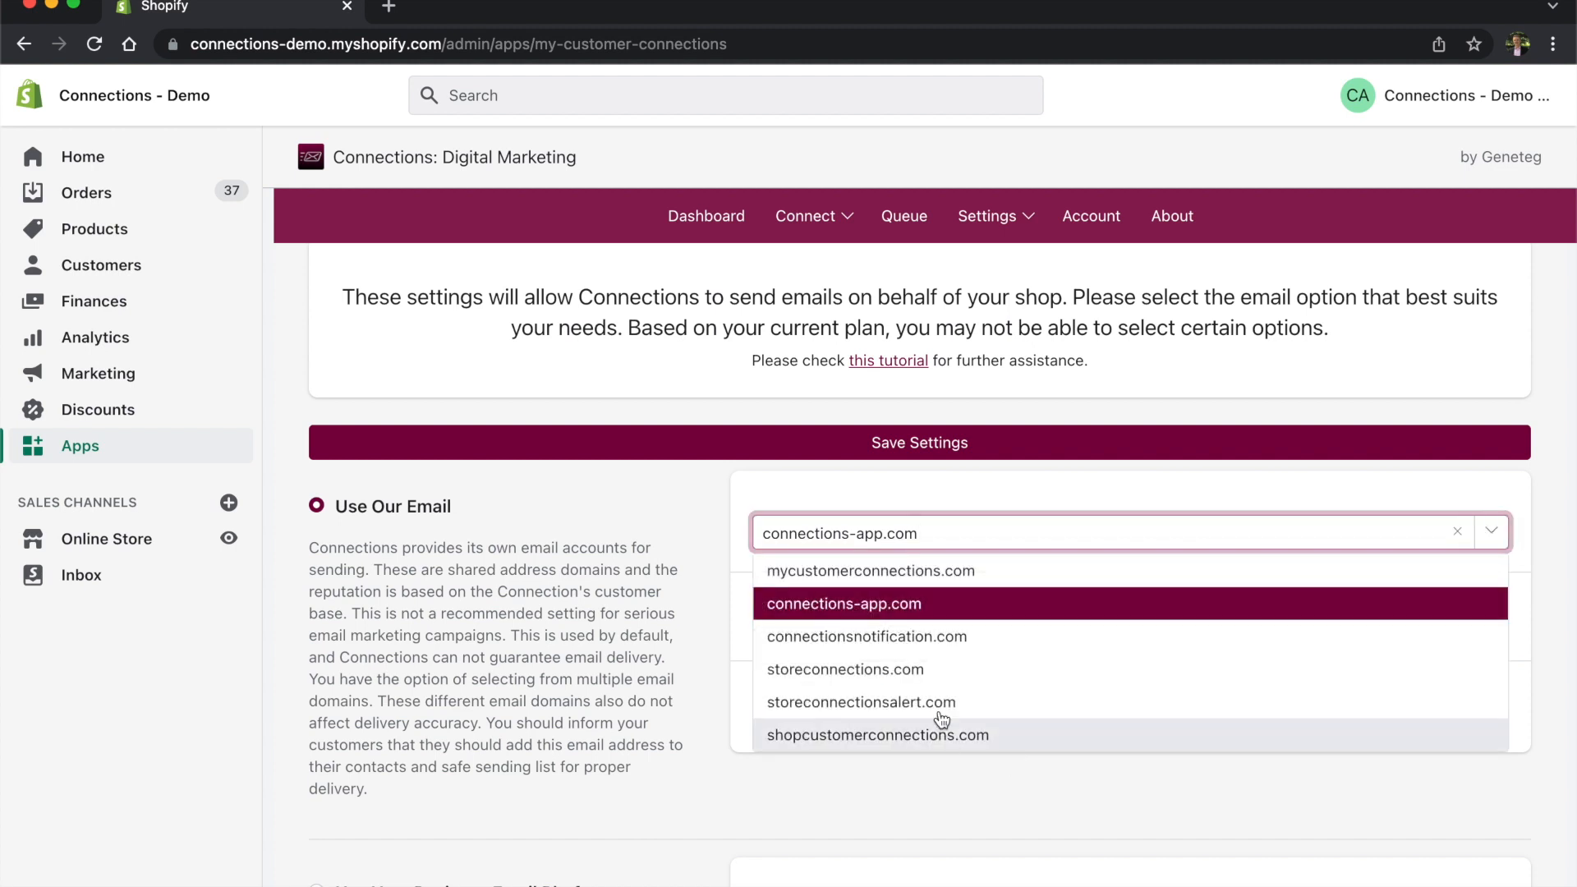
pyautogui.click(910, 572)
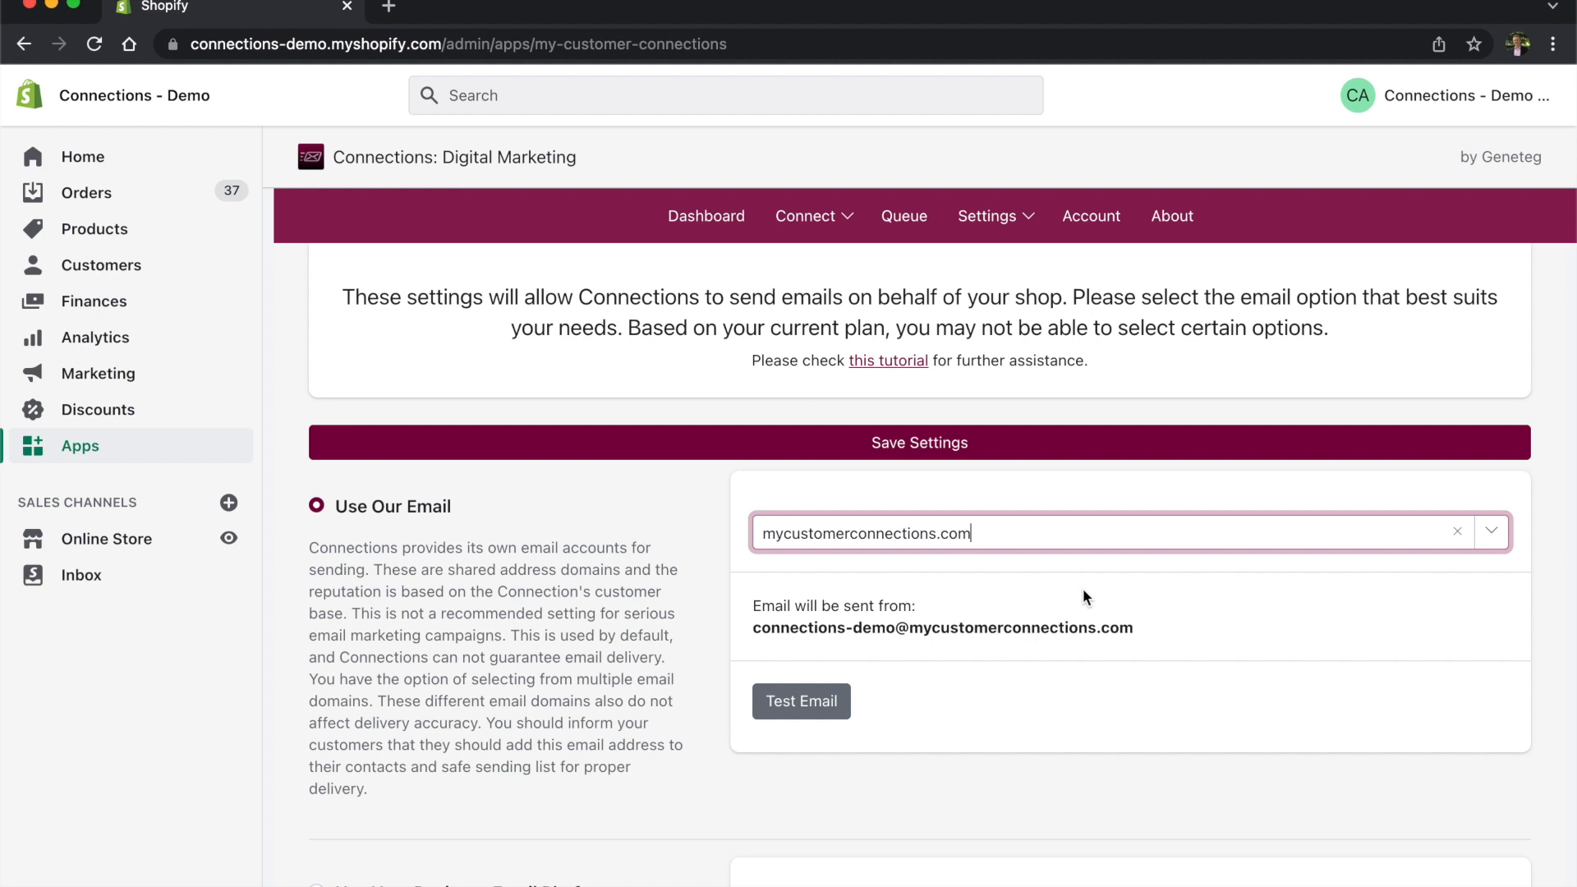
# Step: Select the Use Your Business Email Platform option, with Microsoft 365 shown as the platform
pyautogui.scroll(1, 1082, 590)
pyautogui.click(1103, 664)
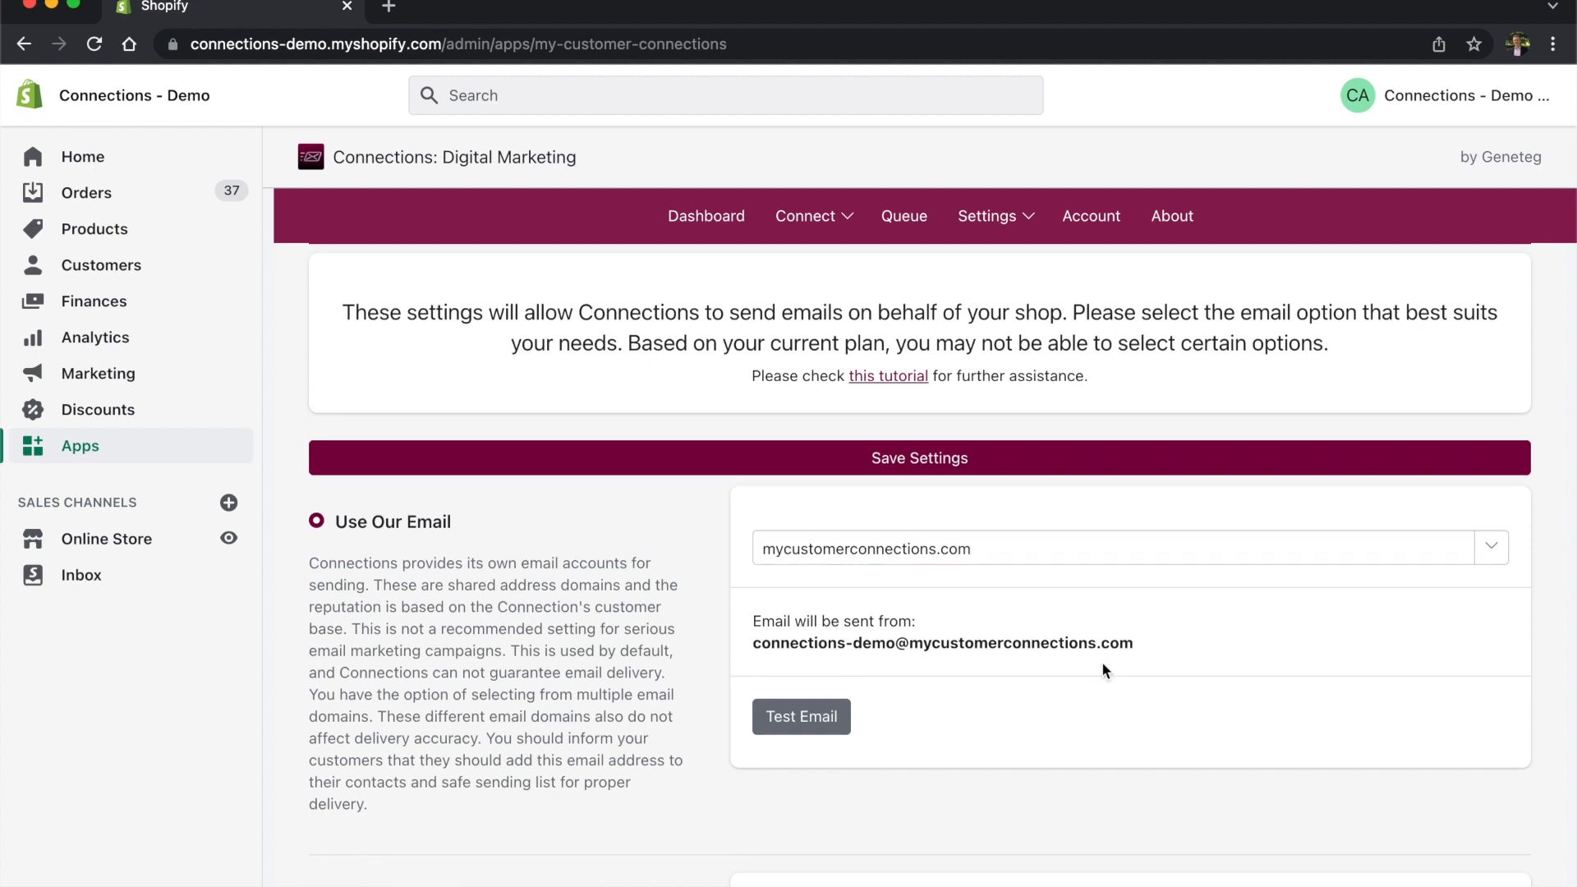
pyautogui.scroll(-5, 1102, 663)
pyautogui.click(617, 608)
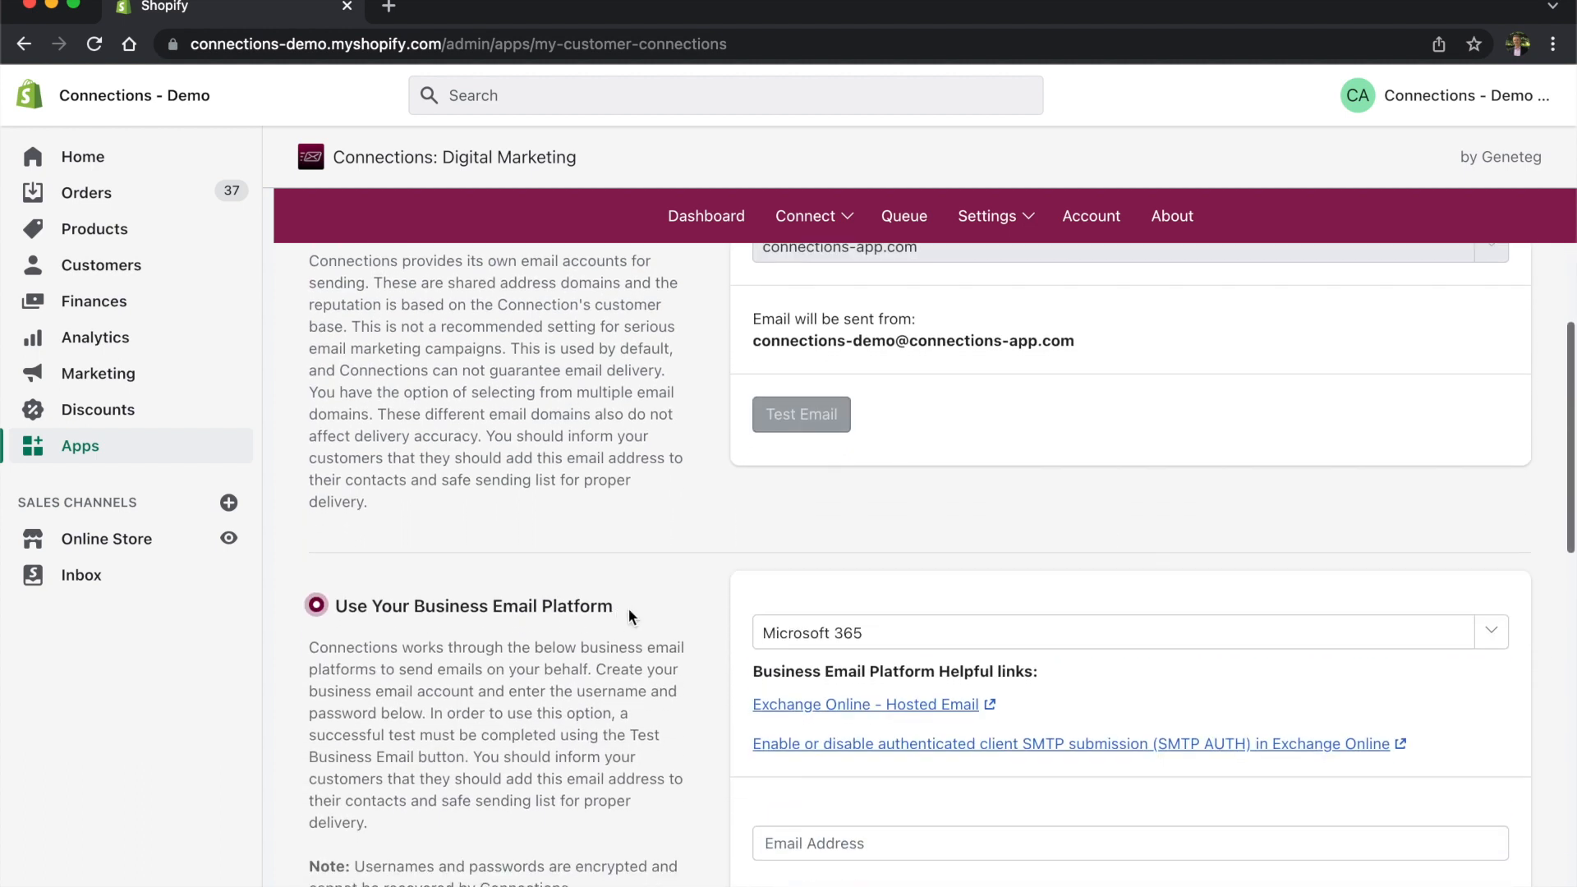
# Step: Keep Microsoft 365 as the platform, leave the email address empty, and reopen the platform list
pyautogui.click(1492, 631)
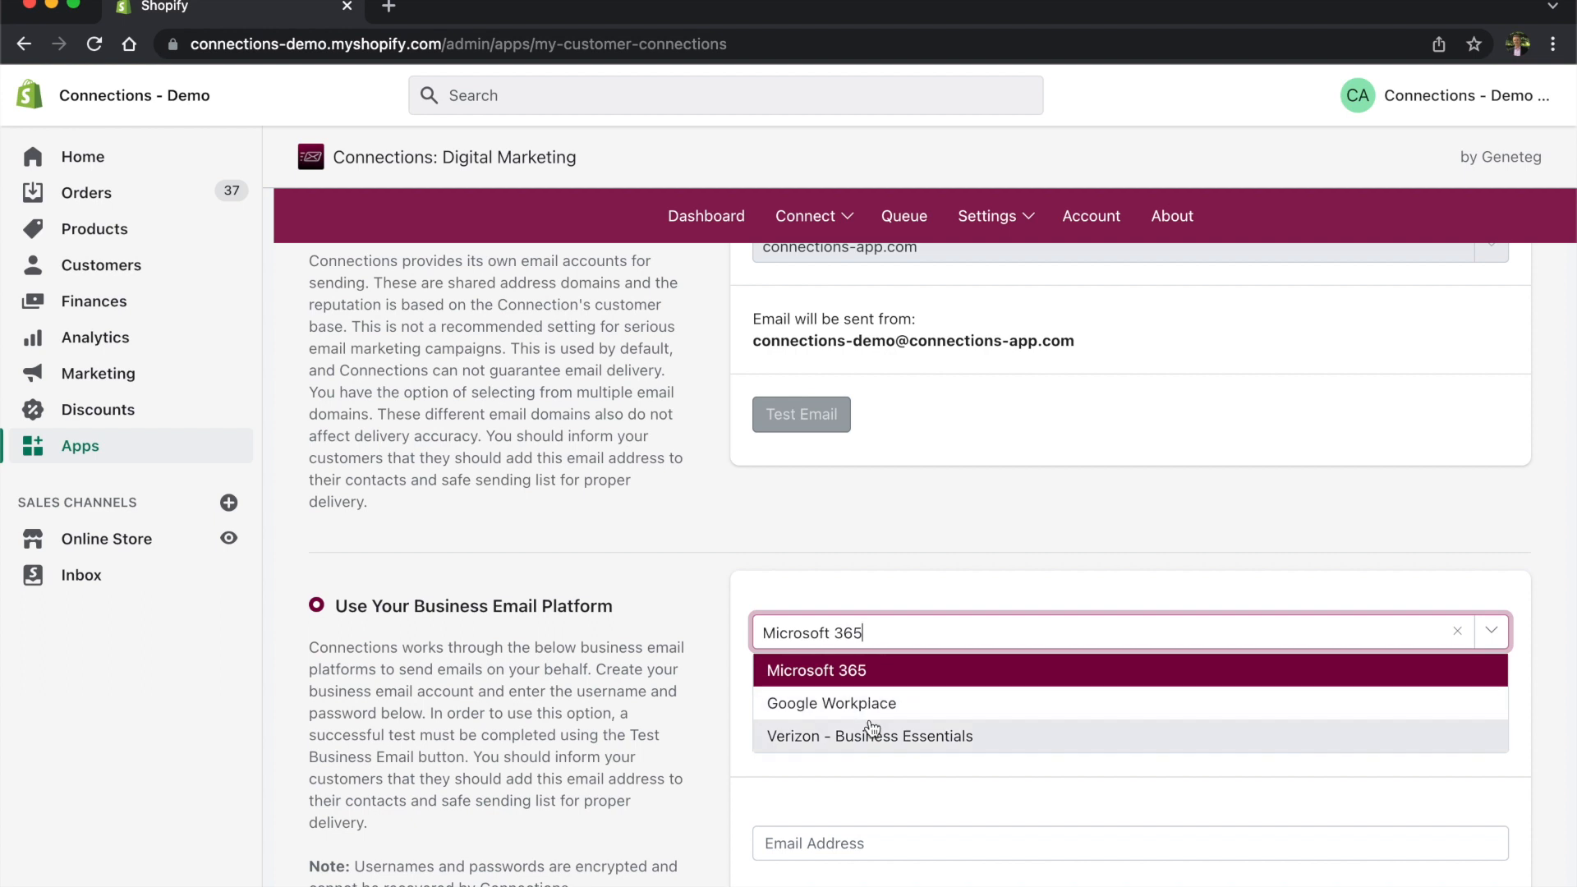
pyautogui.click(729, 630)
pyautogui.scroll(-2, 830, 667)
pyautogui.click(871, 704)
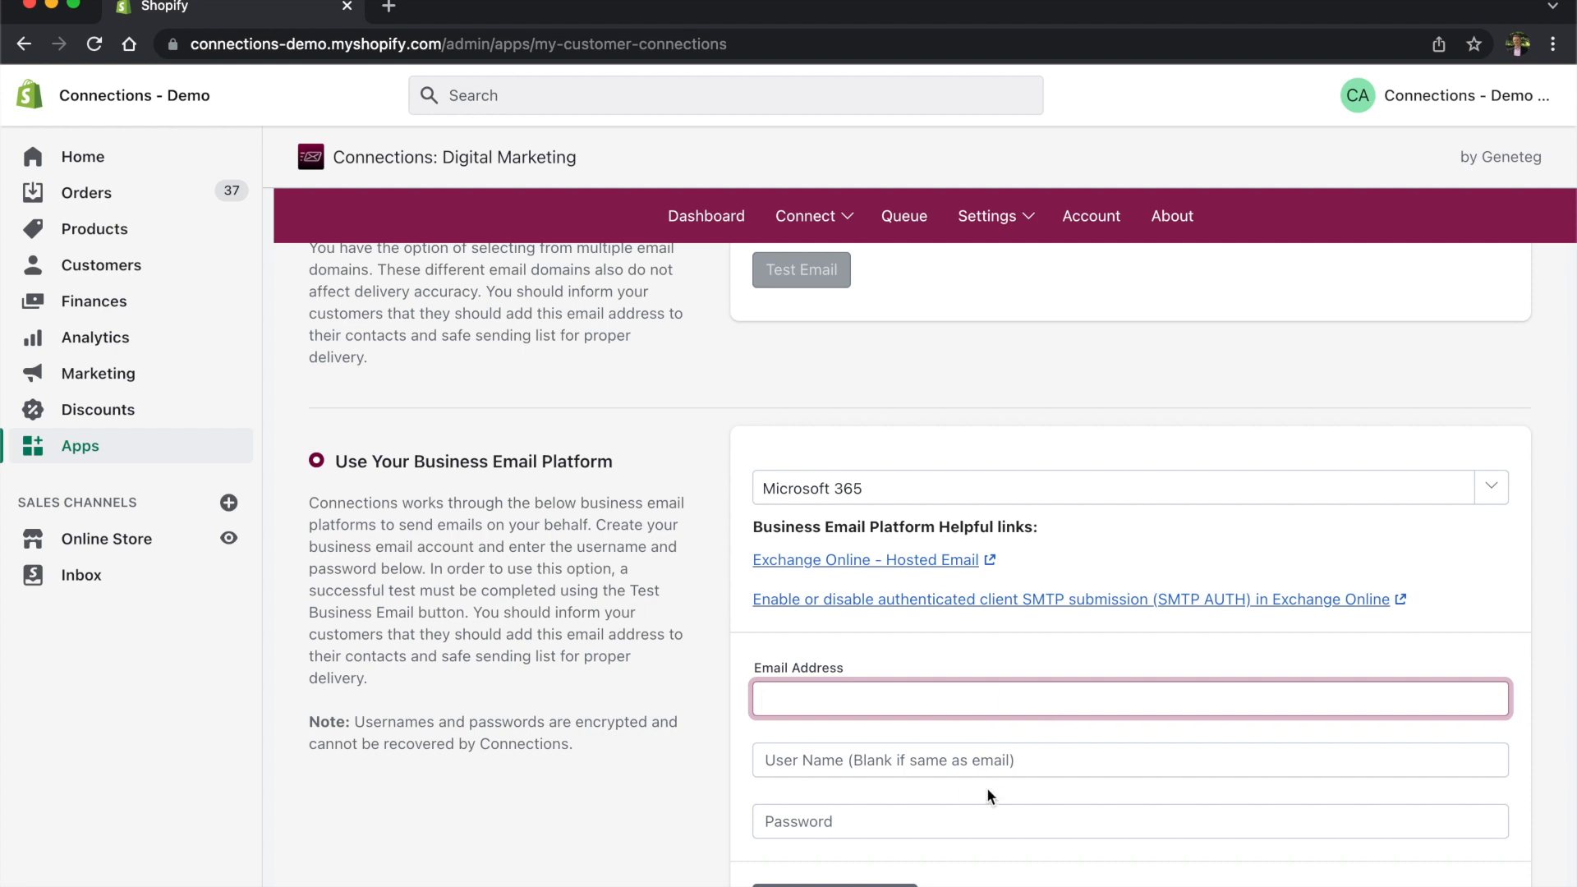
pyautogui.scroll(-1, 760, 756)
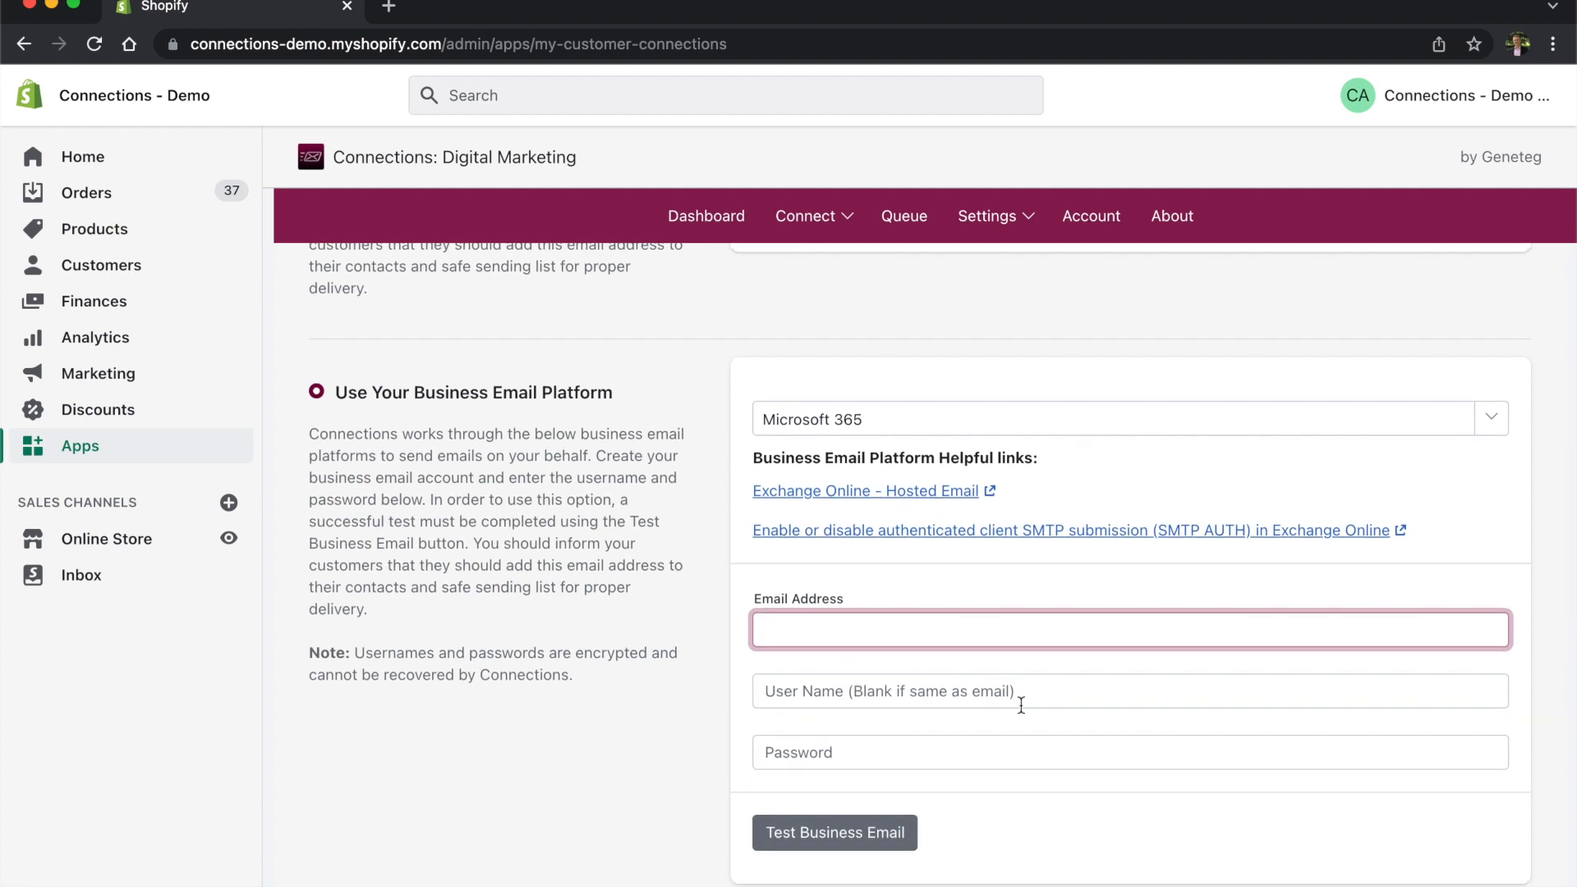
pyautogui.click(964, 809)
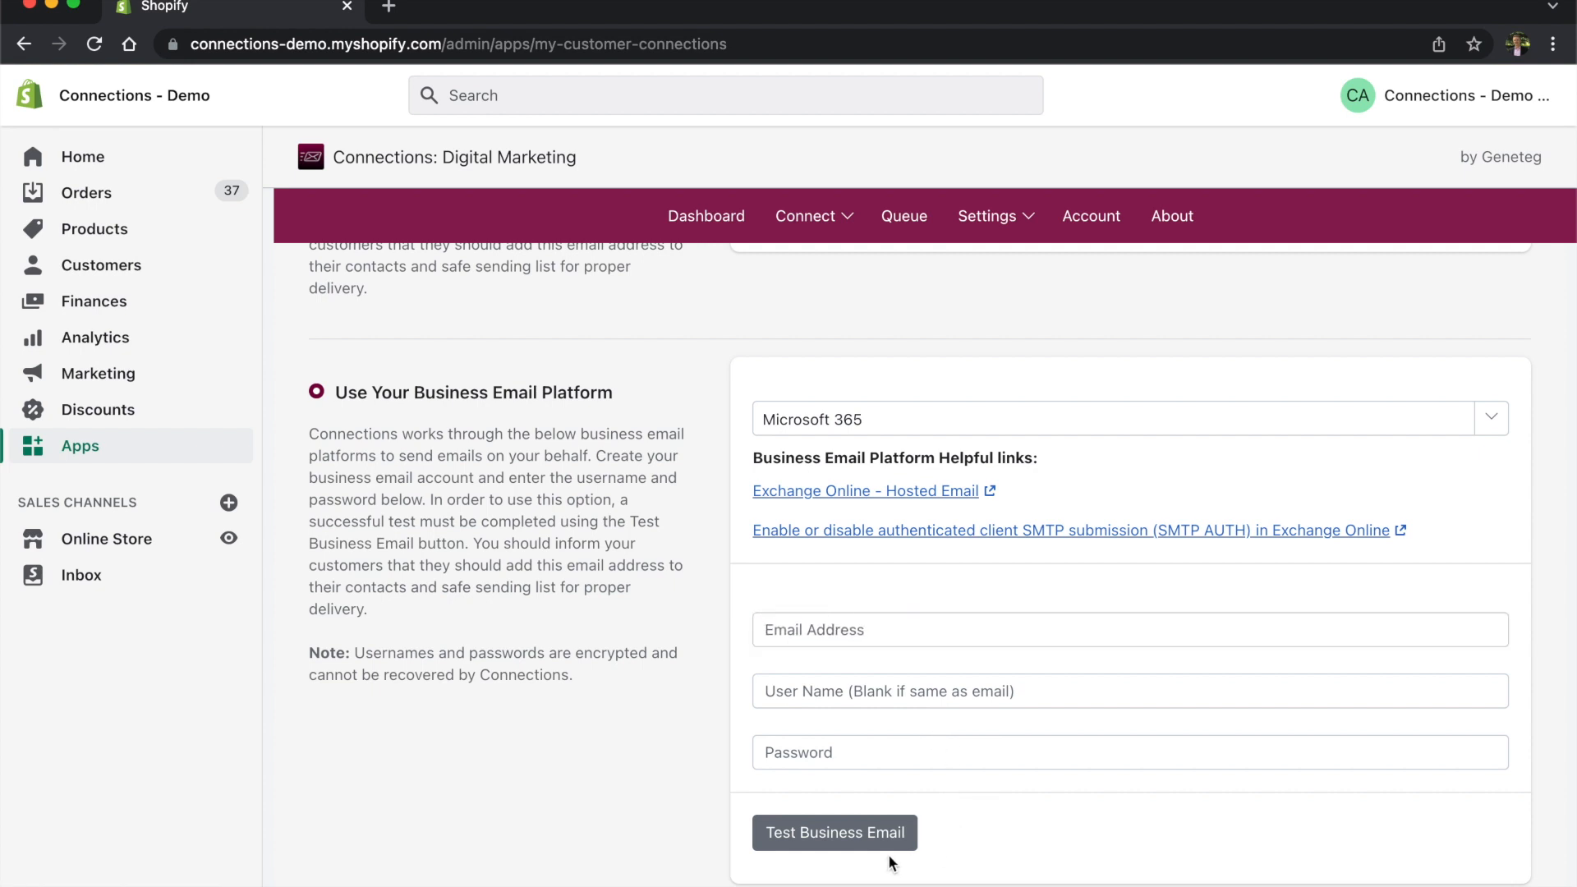
pyautogui.scroll(-1, 805, 809)
pyautogui.scroll(1, 854, 752)
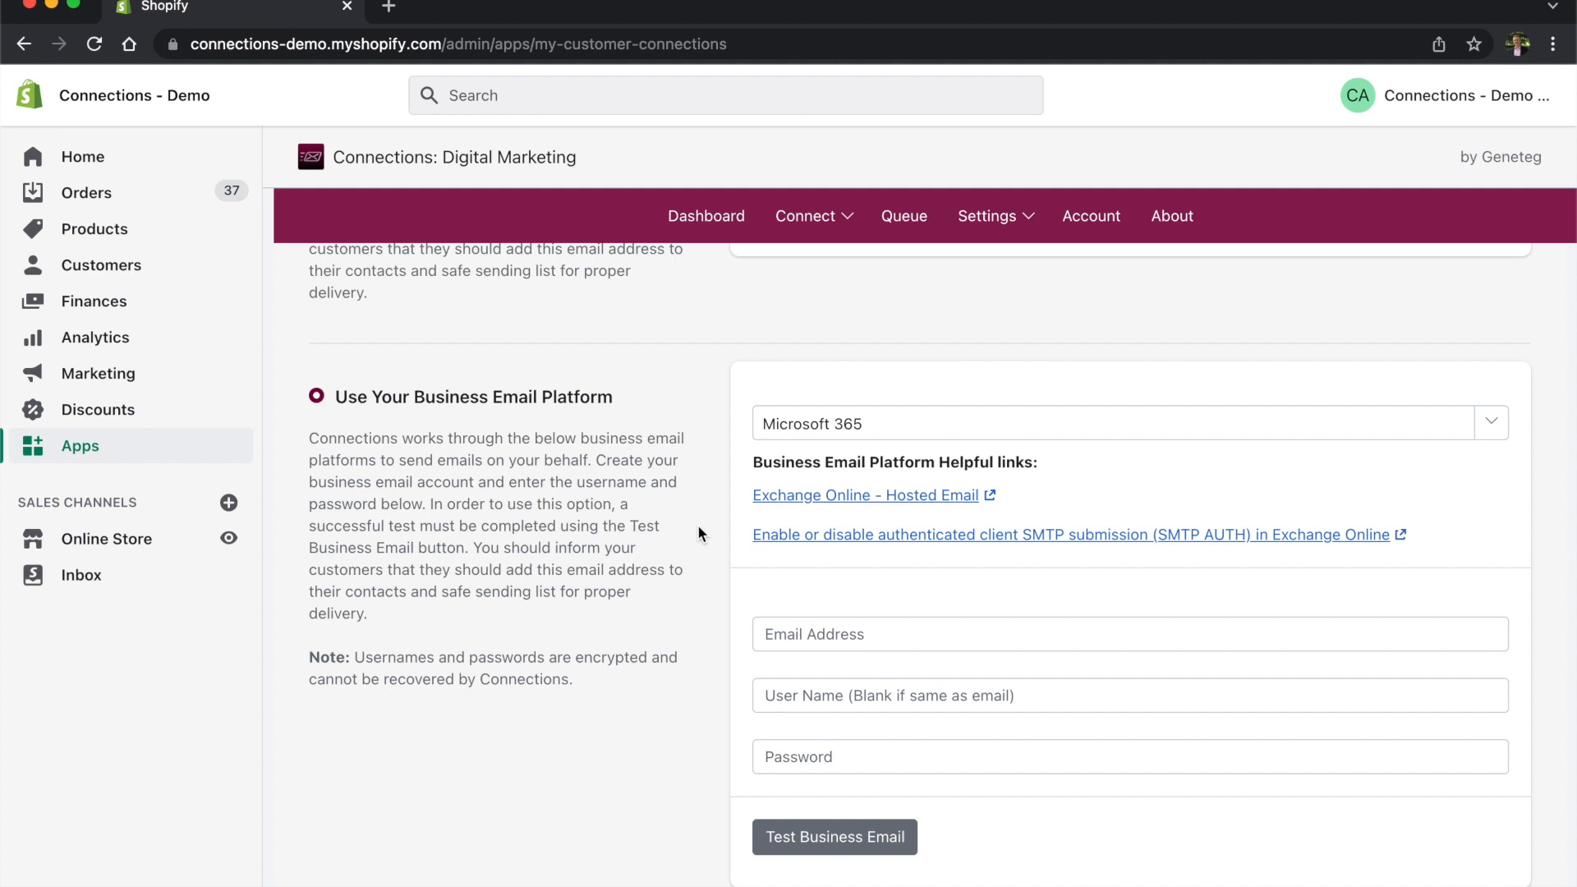
pyautogui.click(1446, 423)
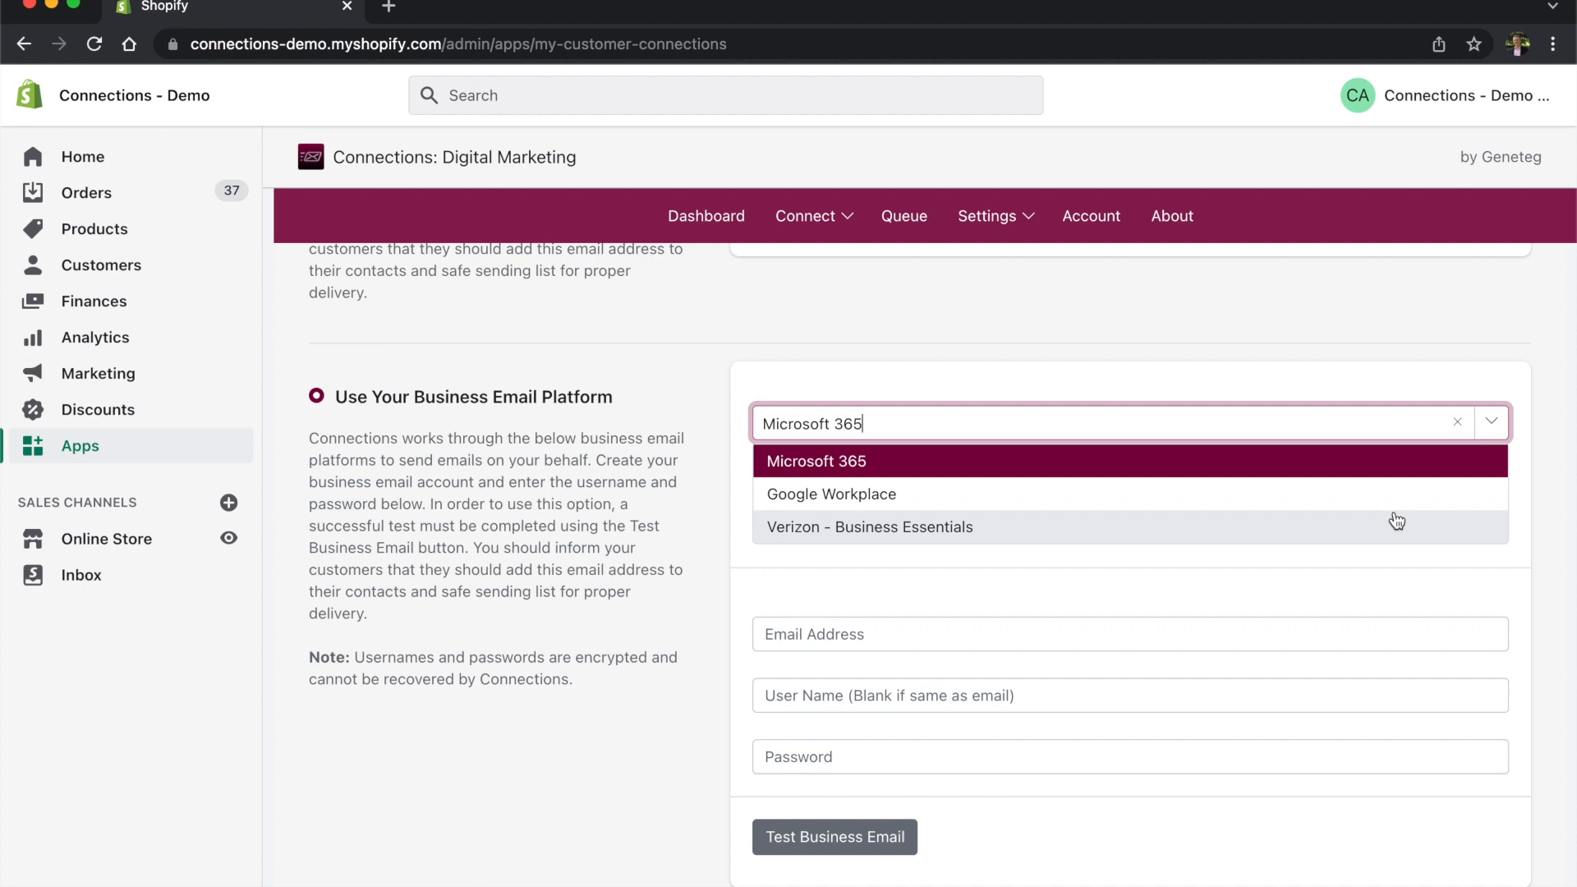
pyautogui.scroll(-3, 1369, 441)
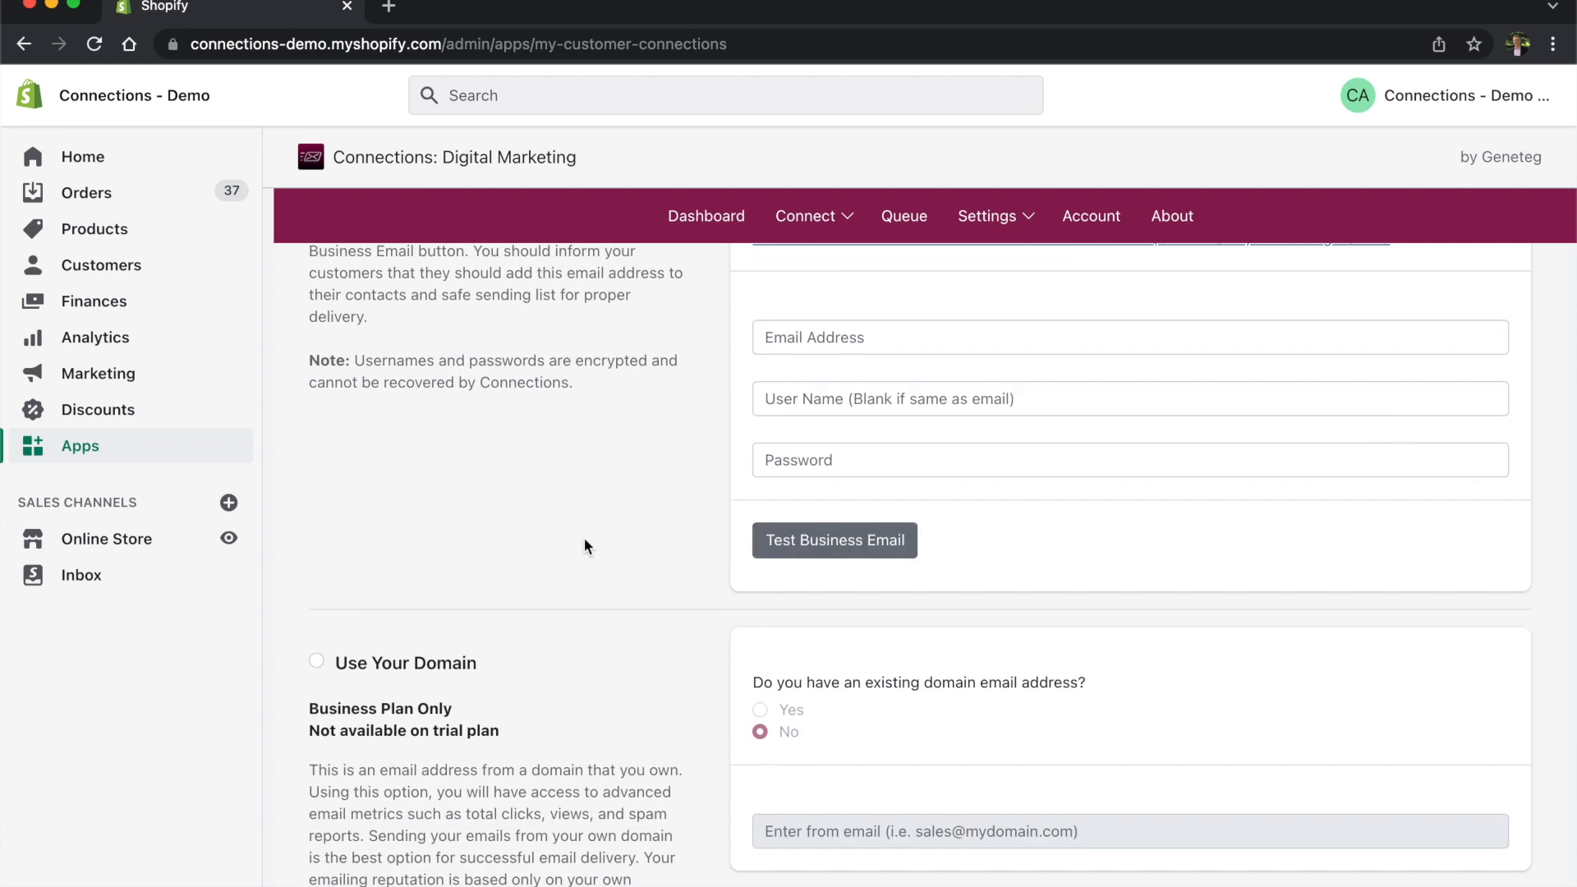
pyautogui.scroll(-3, 584, 493)
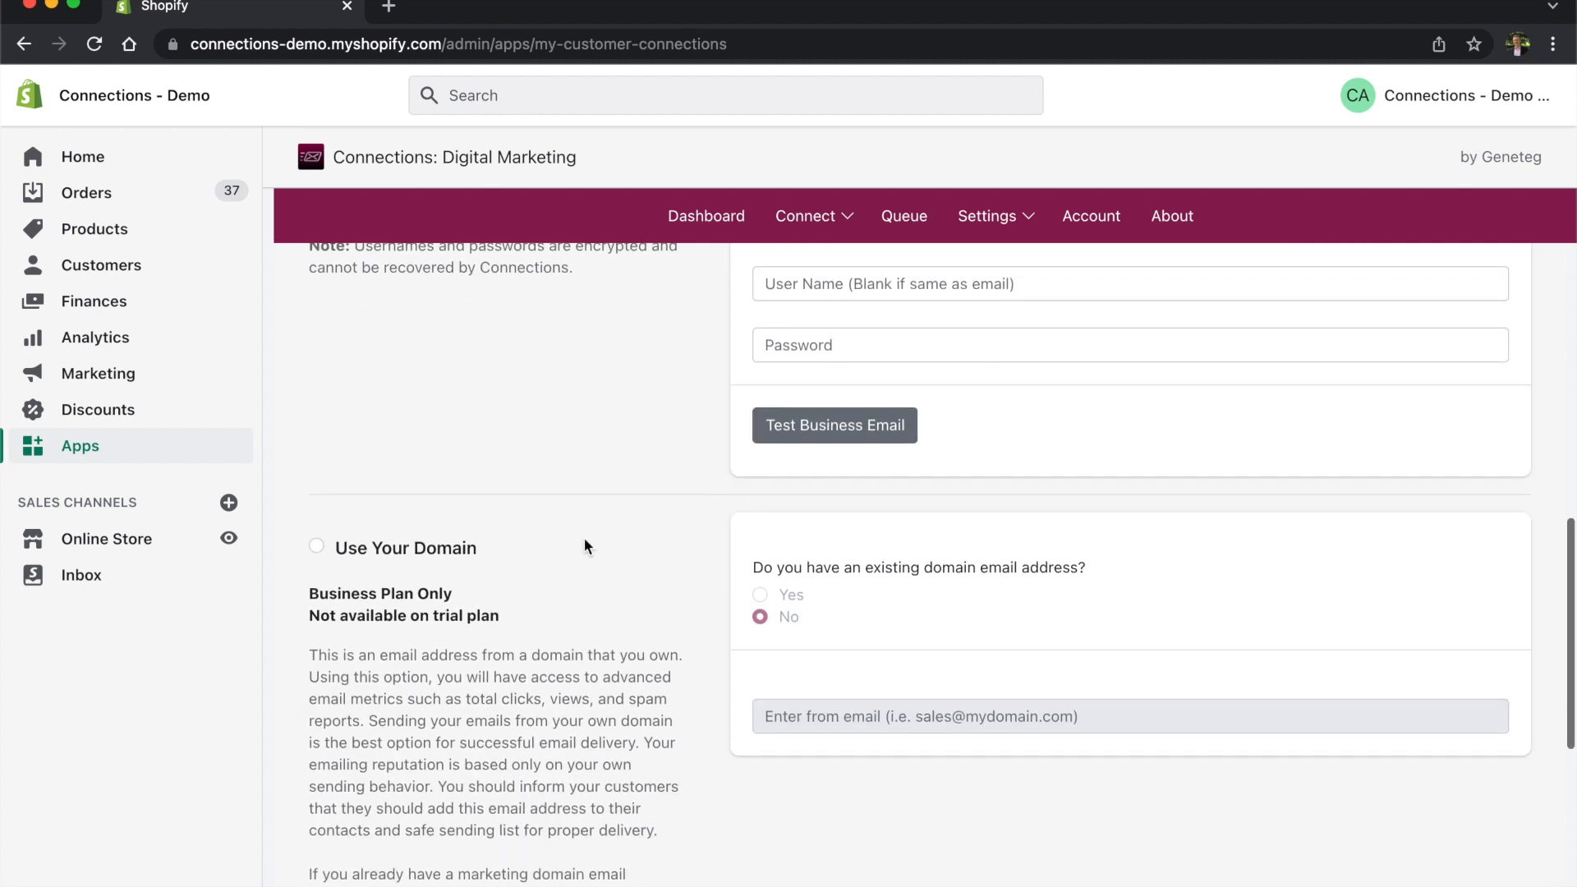
pyautogui.click(318, 549)
pyautogui.scroll(-1, 506, 506)
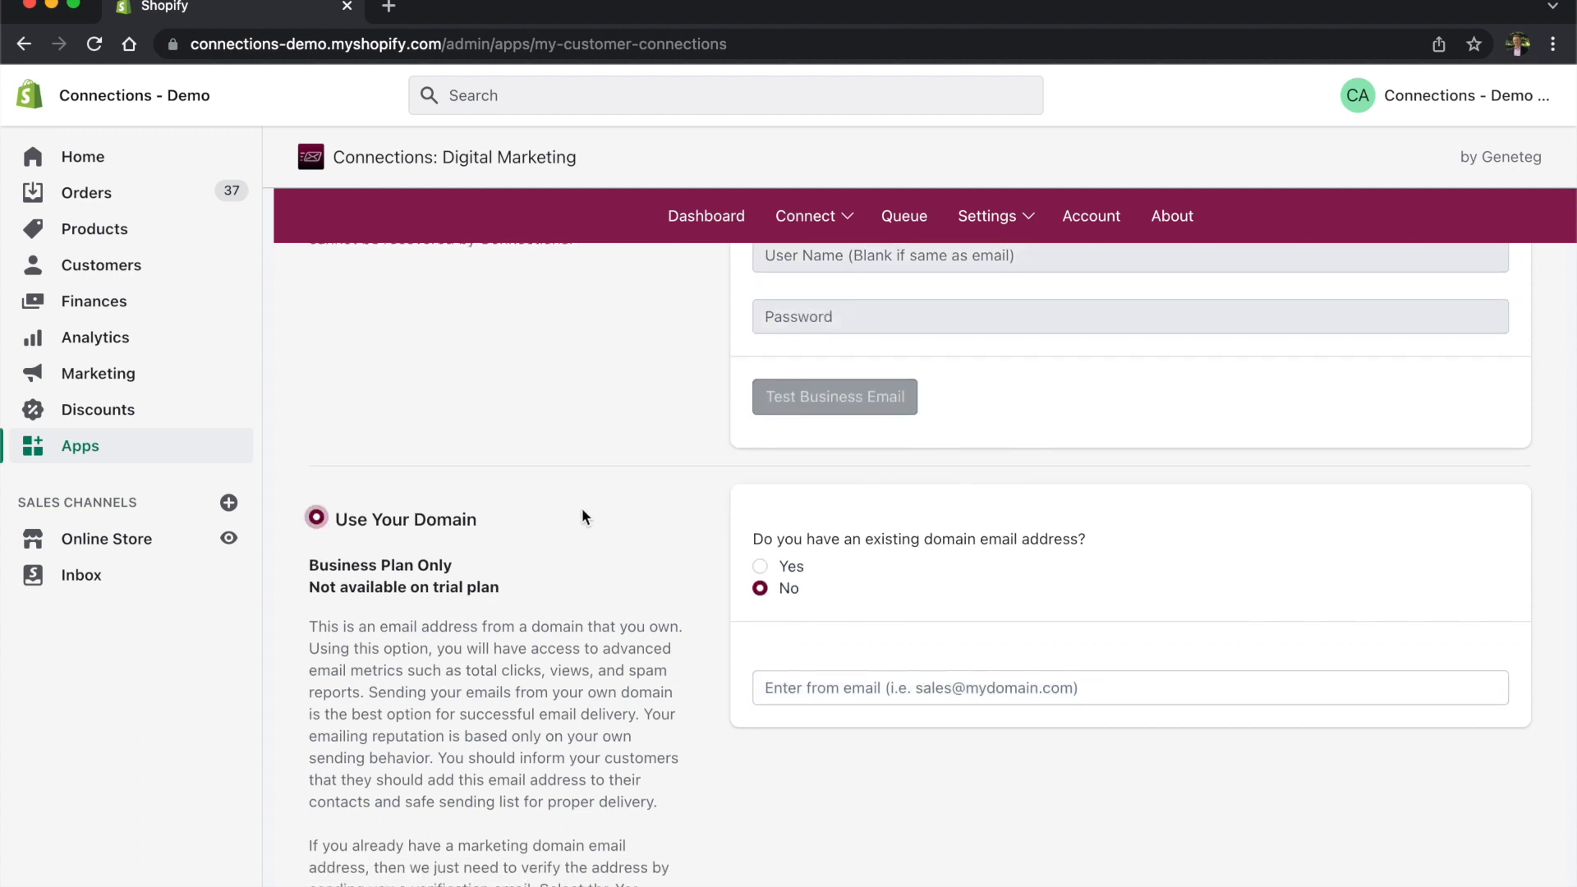
pyautogui.scroll(-5, 692, 373)
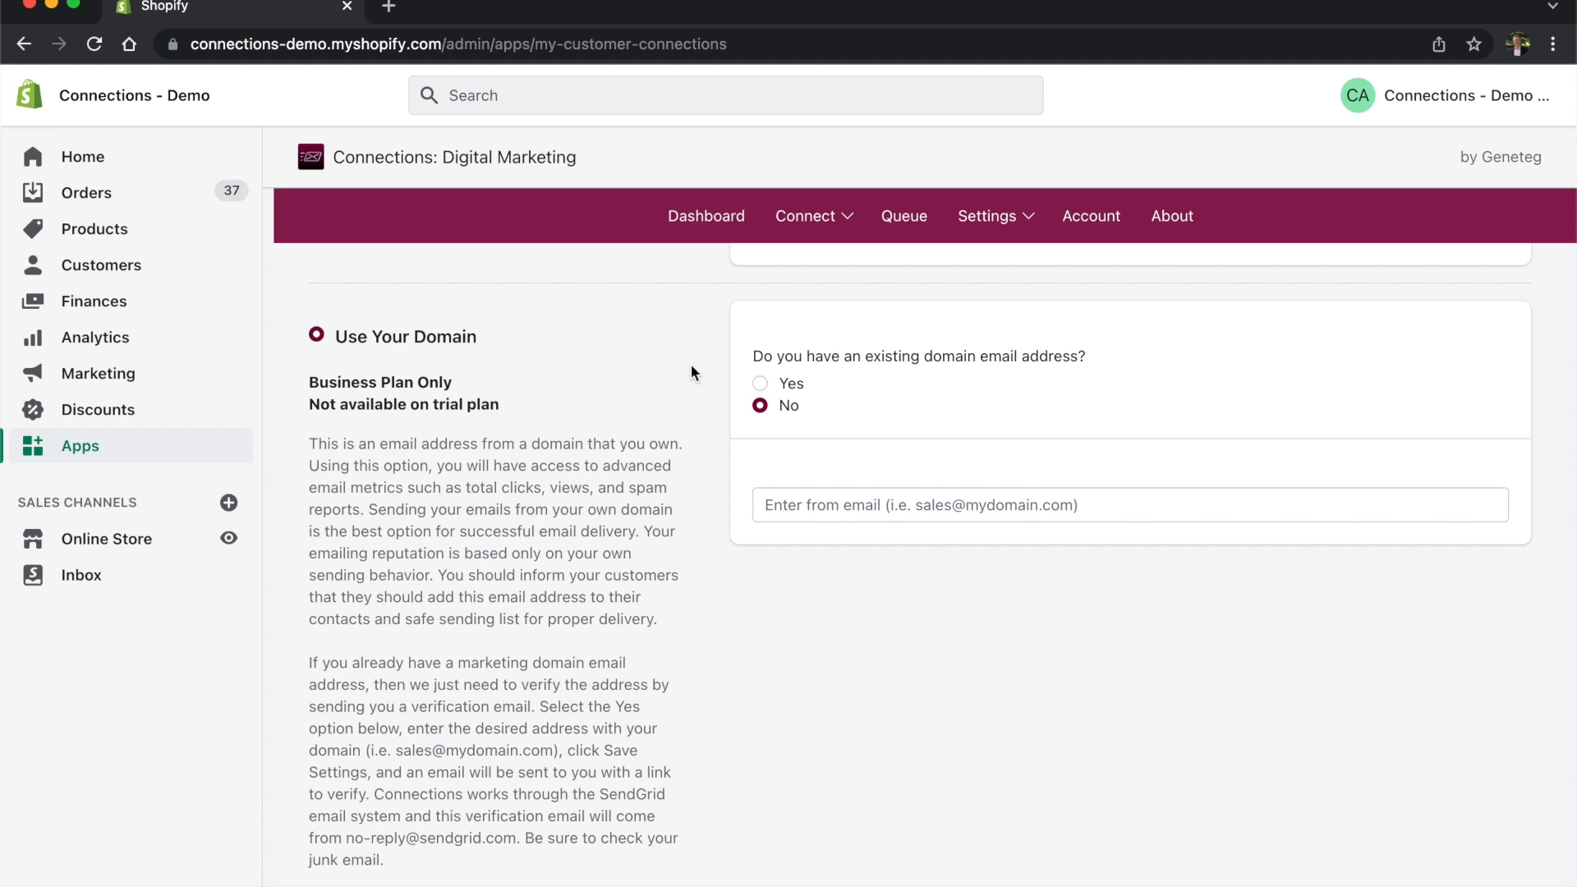
pyautogui.scroll(5, 669, 436)
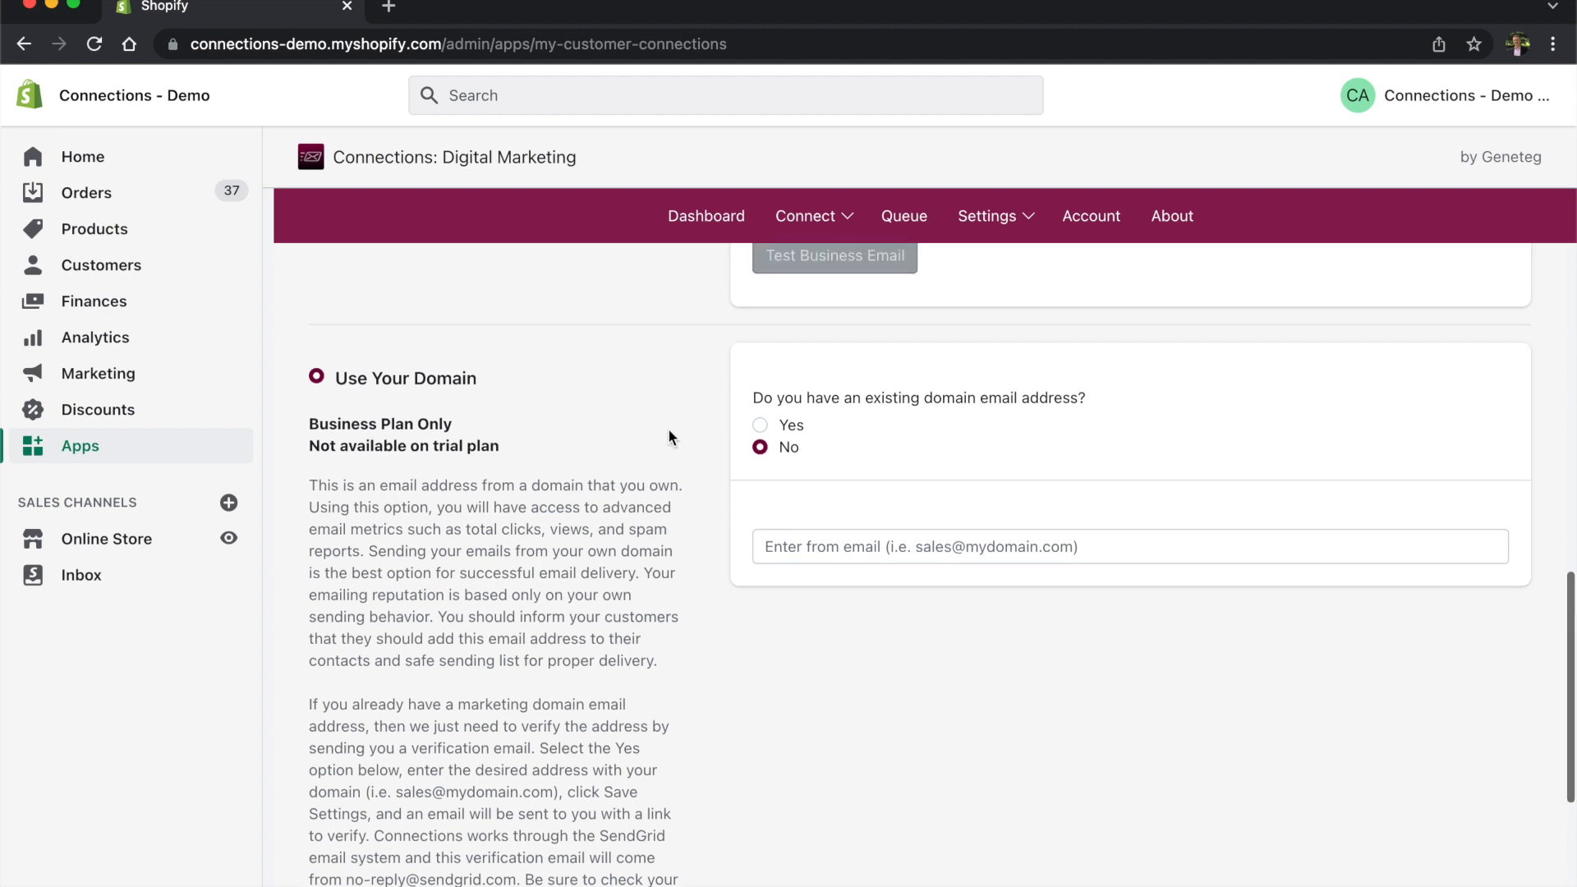
pyautogui.scroll(5, 919, 471)
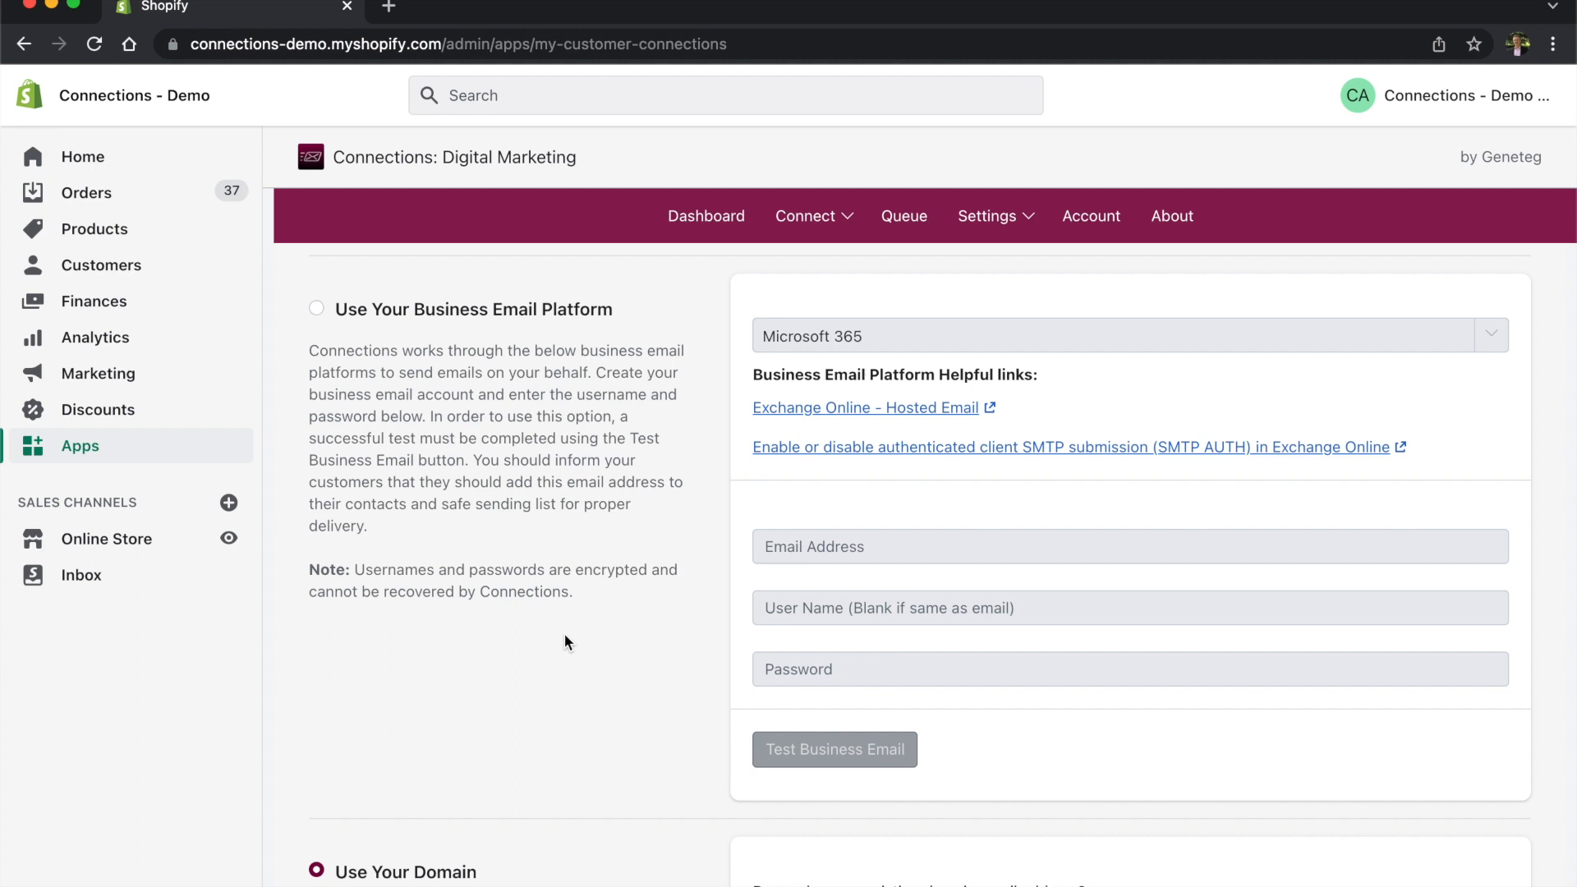
pyautogui.scroll(-3, 602, 638)
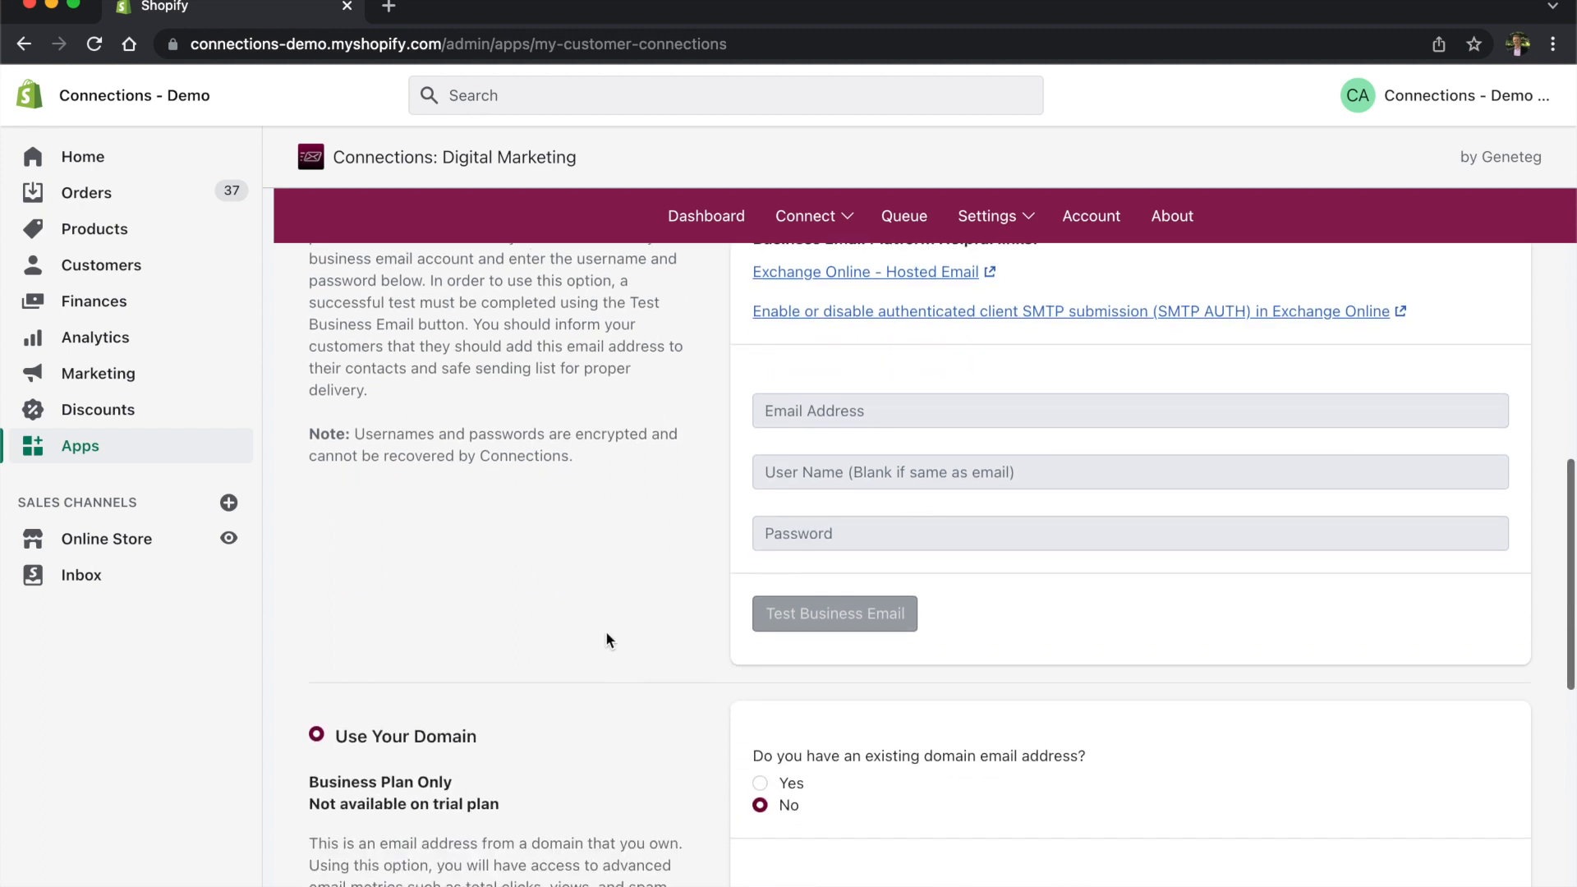
pyautogui.scroll(-2, 1114, 367)
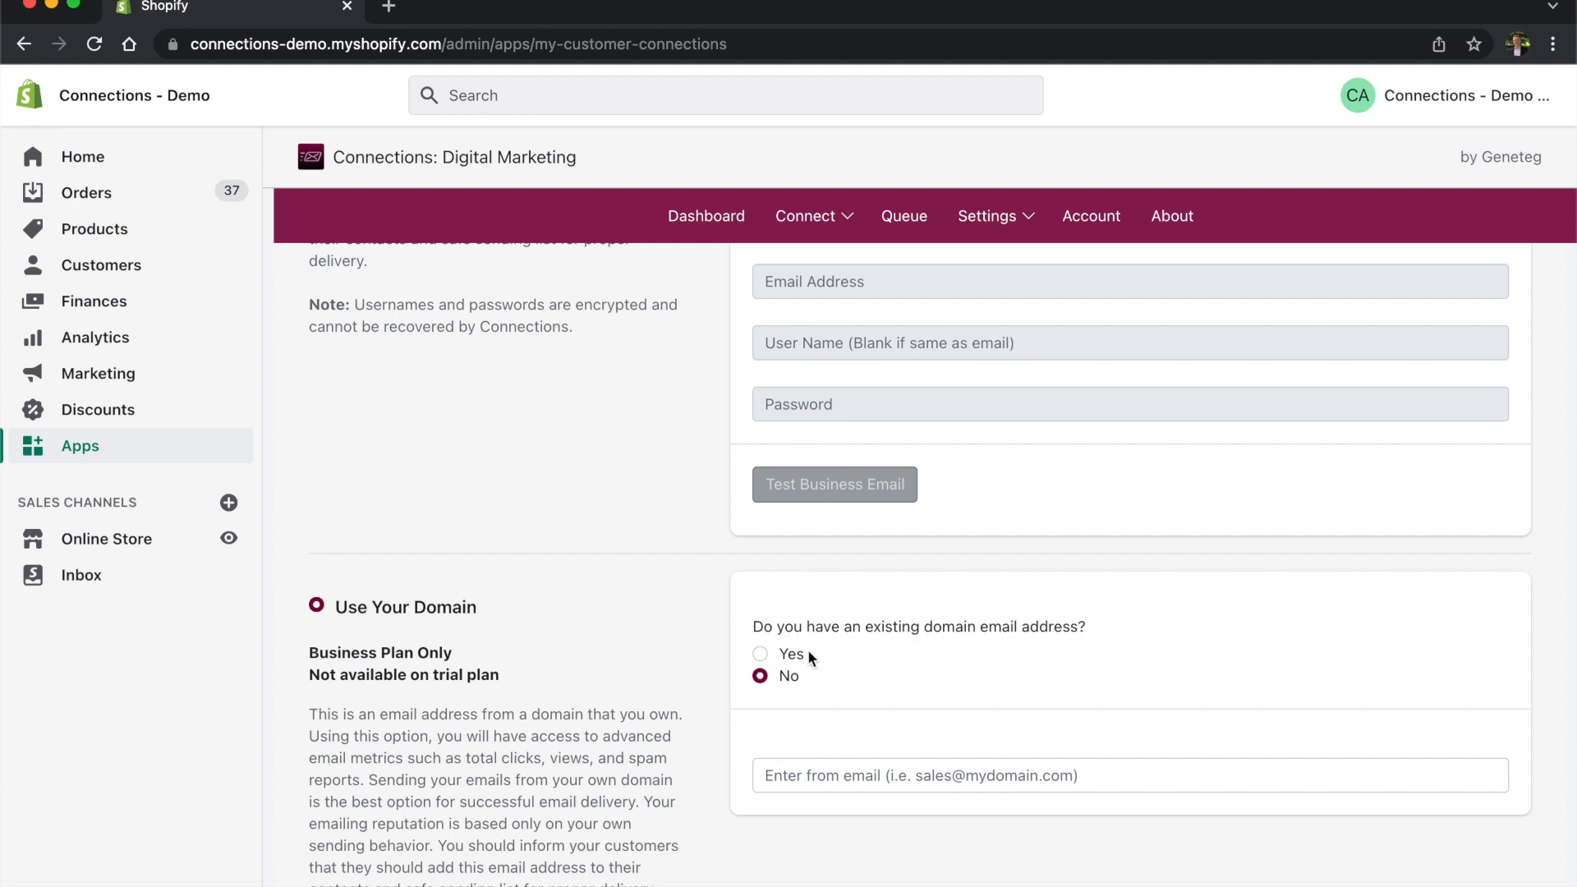
# Step: Answer Yes to an existing domain address, enter the mycustomerconnections.com sender email, and save
pyautogui.click(760, 654)
pyautogui.scroll(-1, 1067, 669)
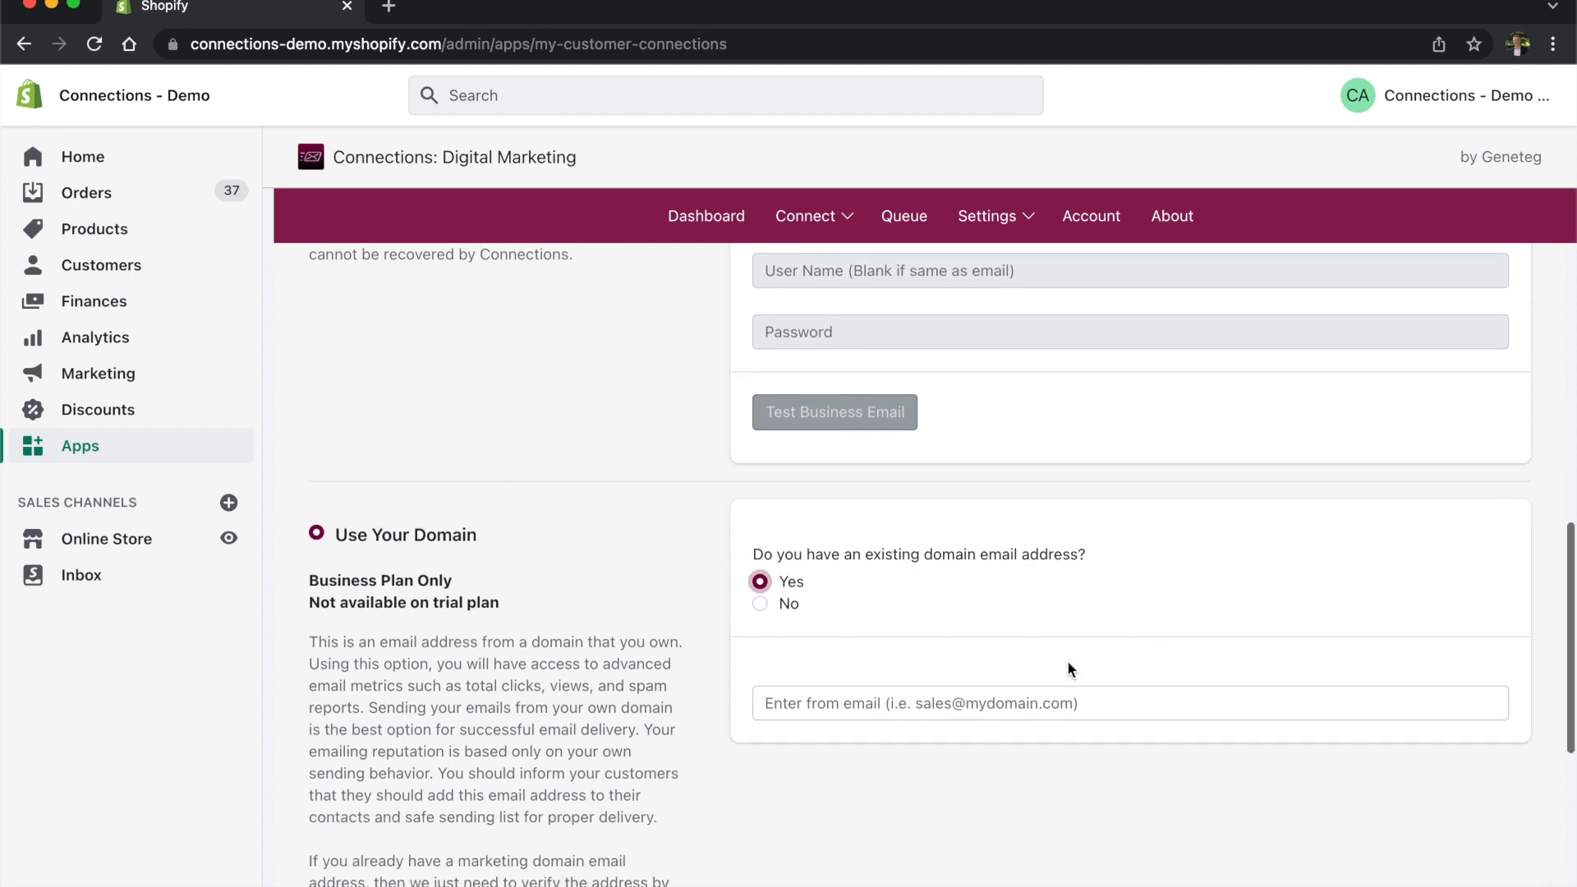
pyautogui.scroll(-2, 1102, 740)
pyautogui.click(922, 528)
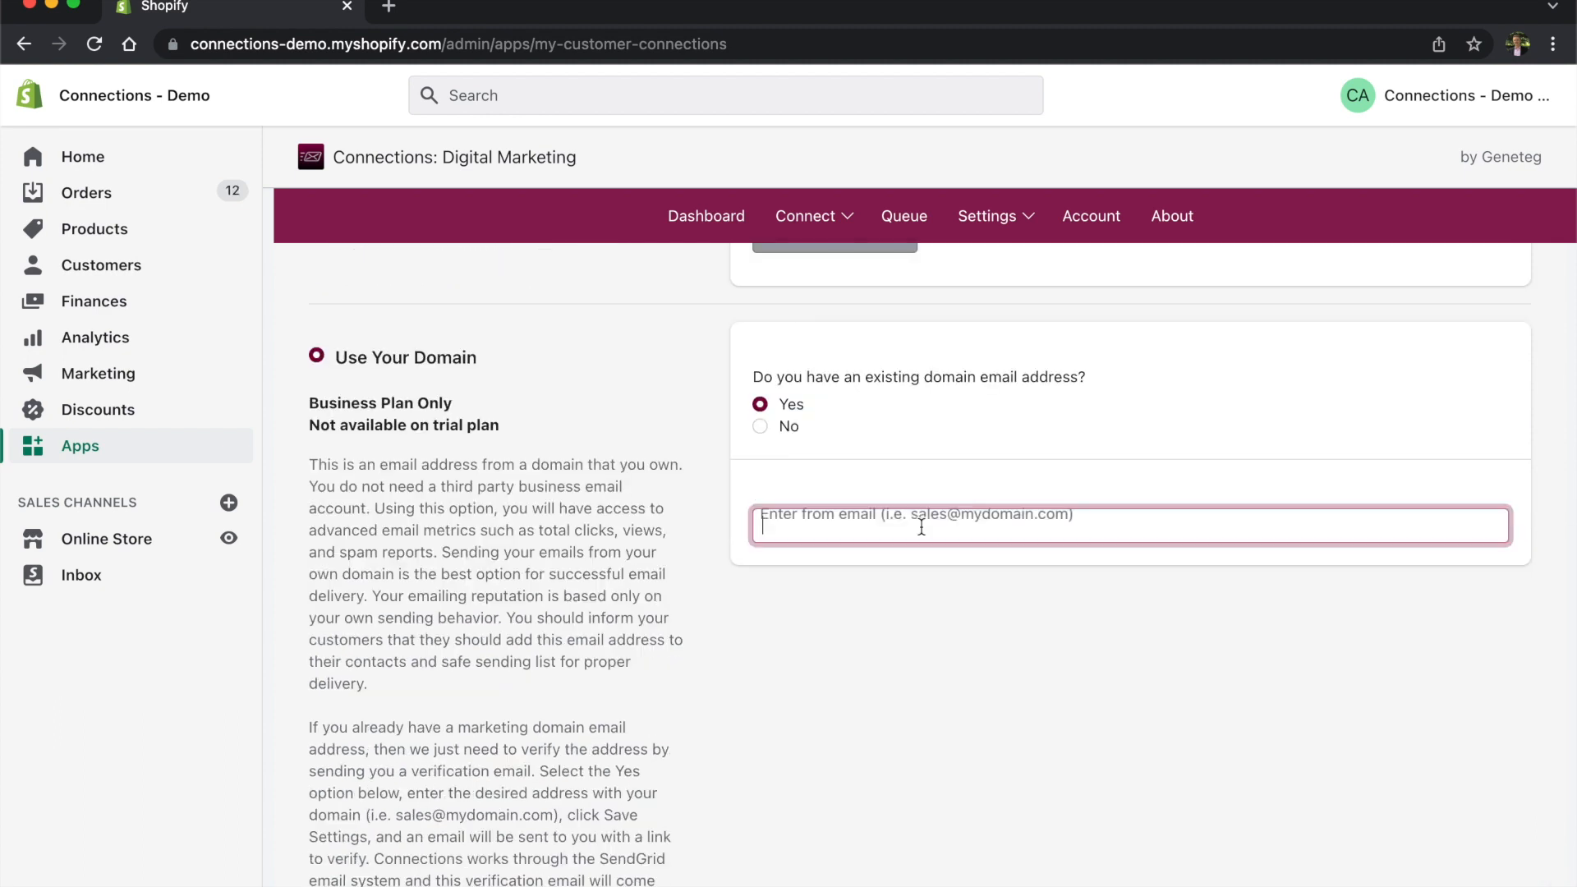
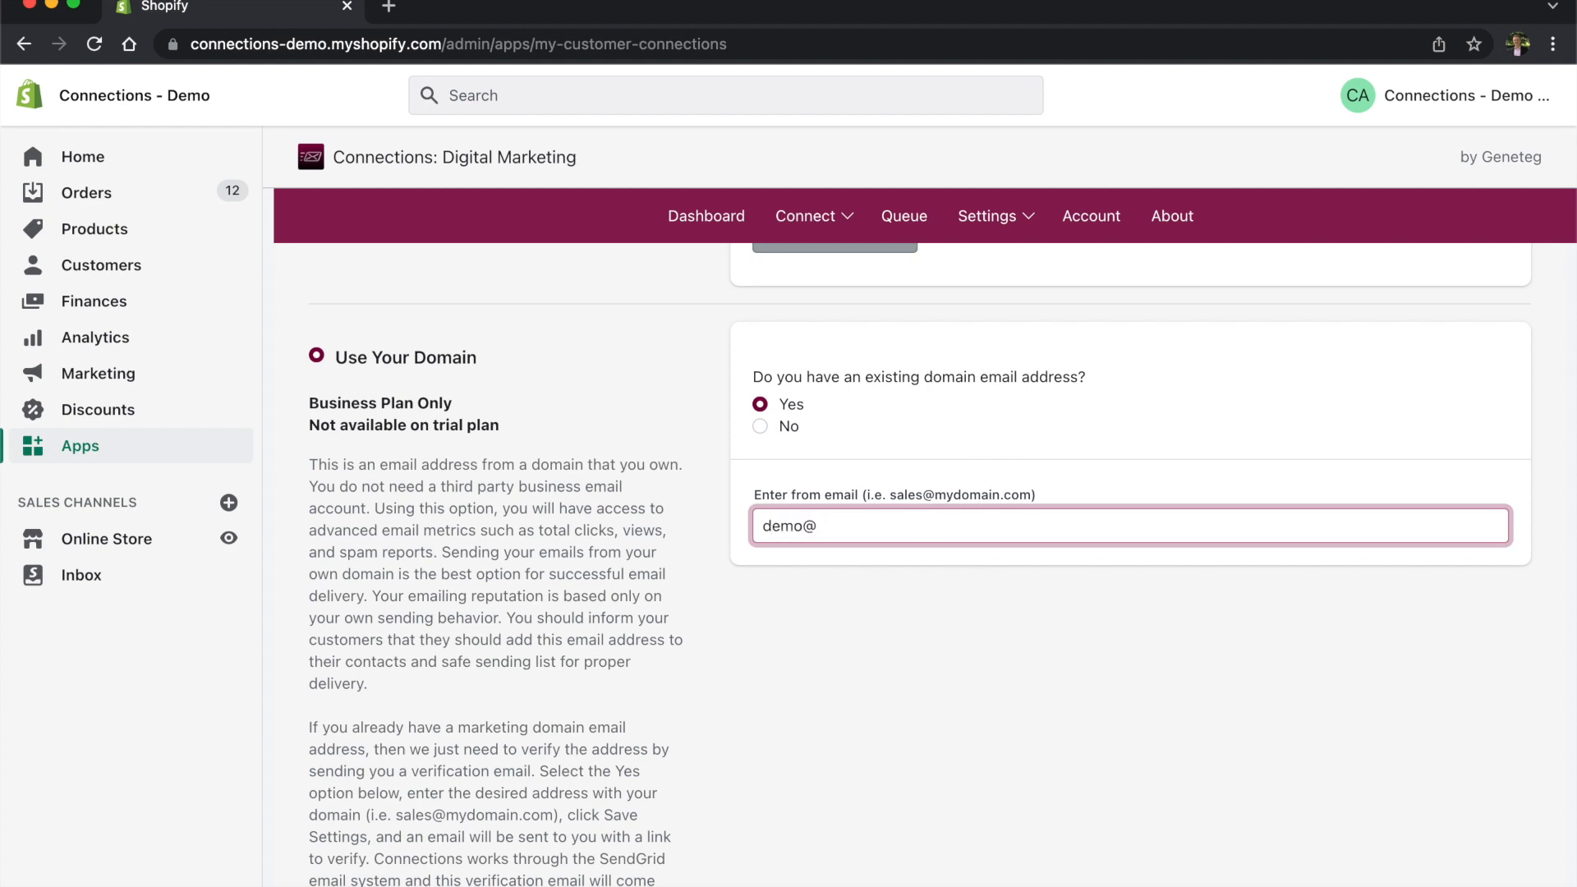
pyautogui.scroll(12, 1152, 582)
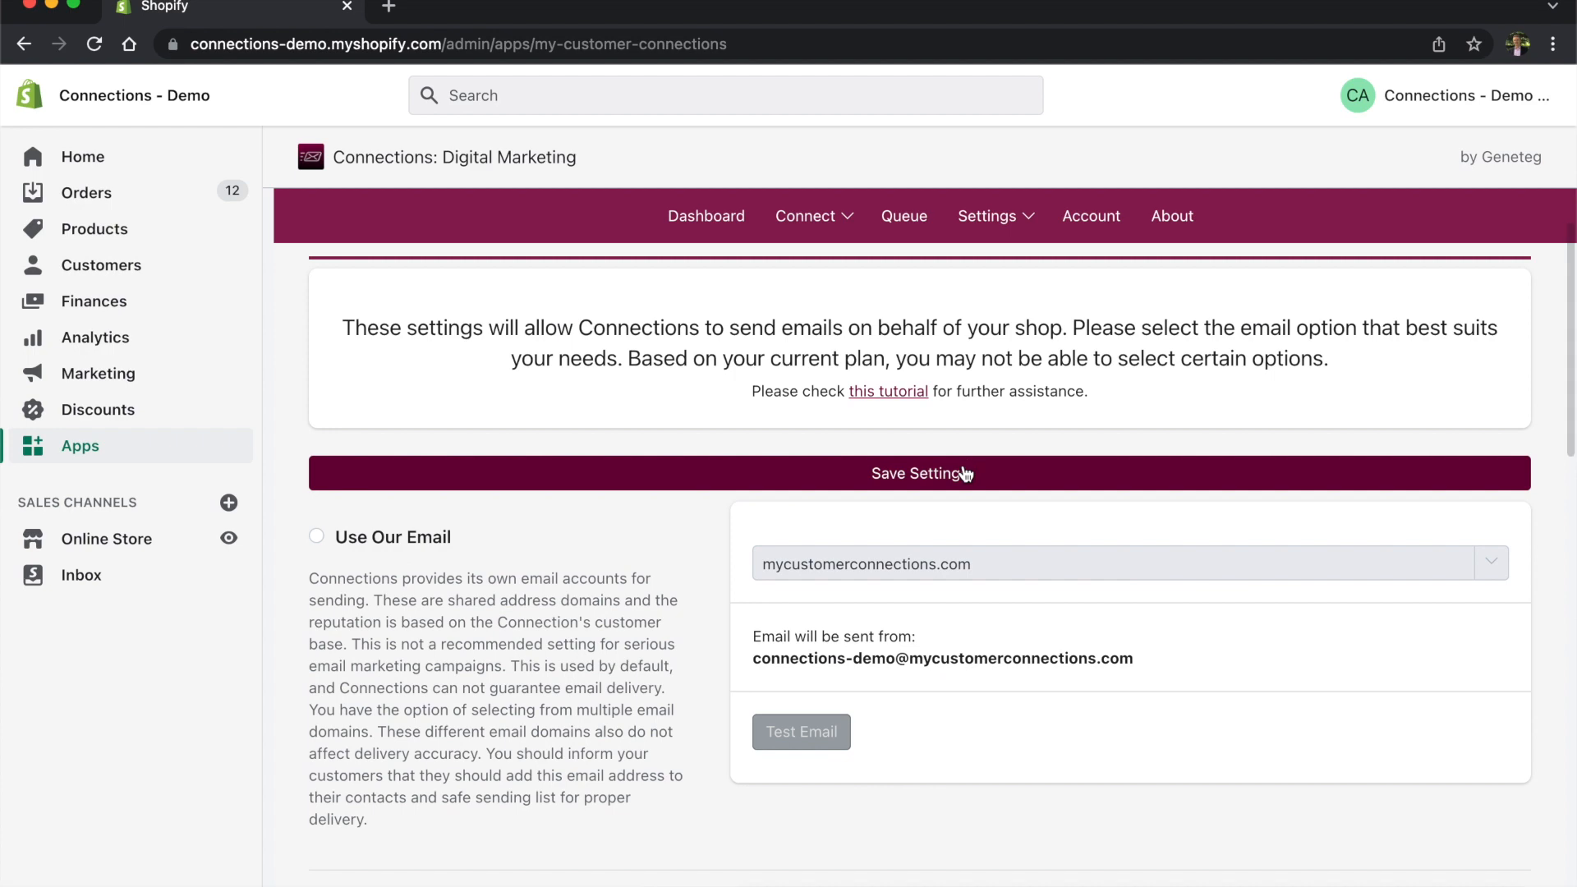
pyautogui.click(966, 475)
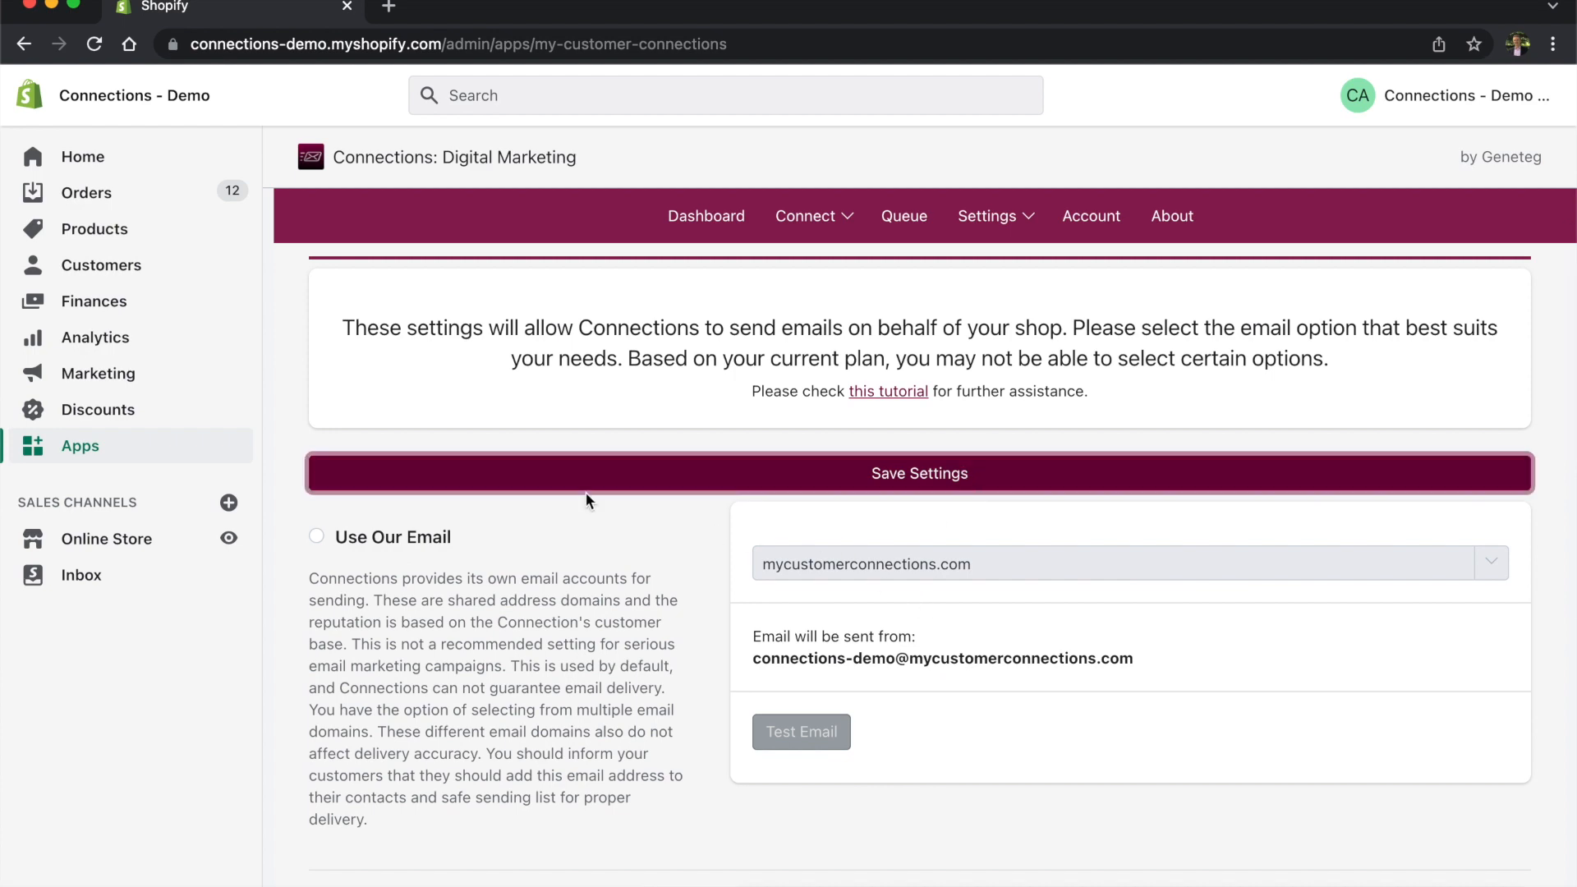
# Step: Check the sender's verification status until it changes from Not Verified to Verified
pyautogui.scroll(-15, 615, 534)
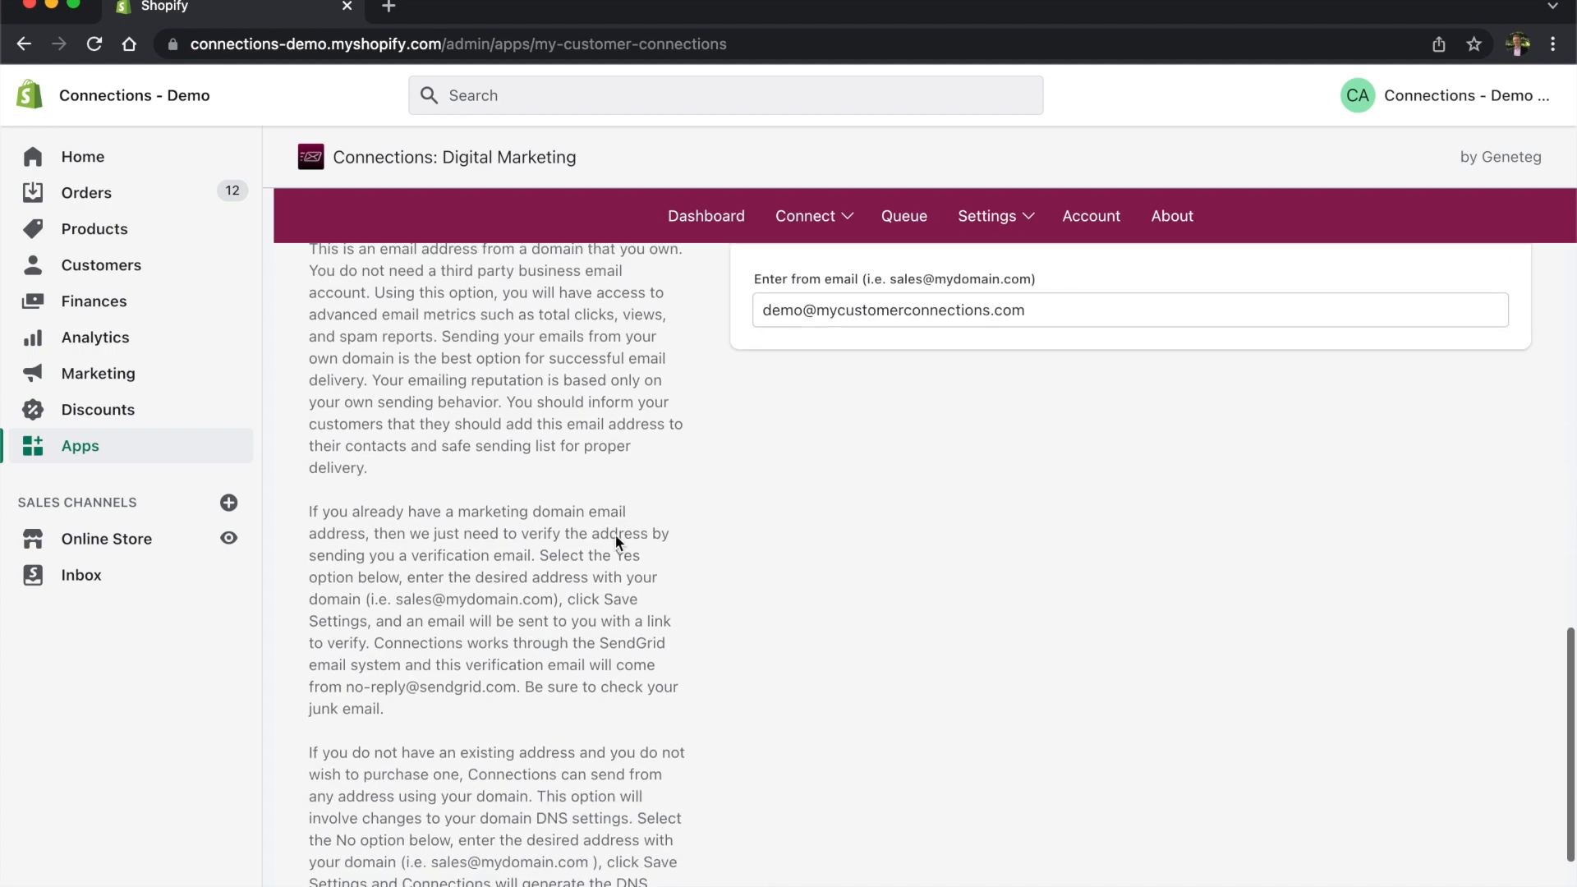
pyautogui.scroll(3, 869, 497)
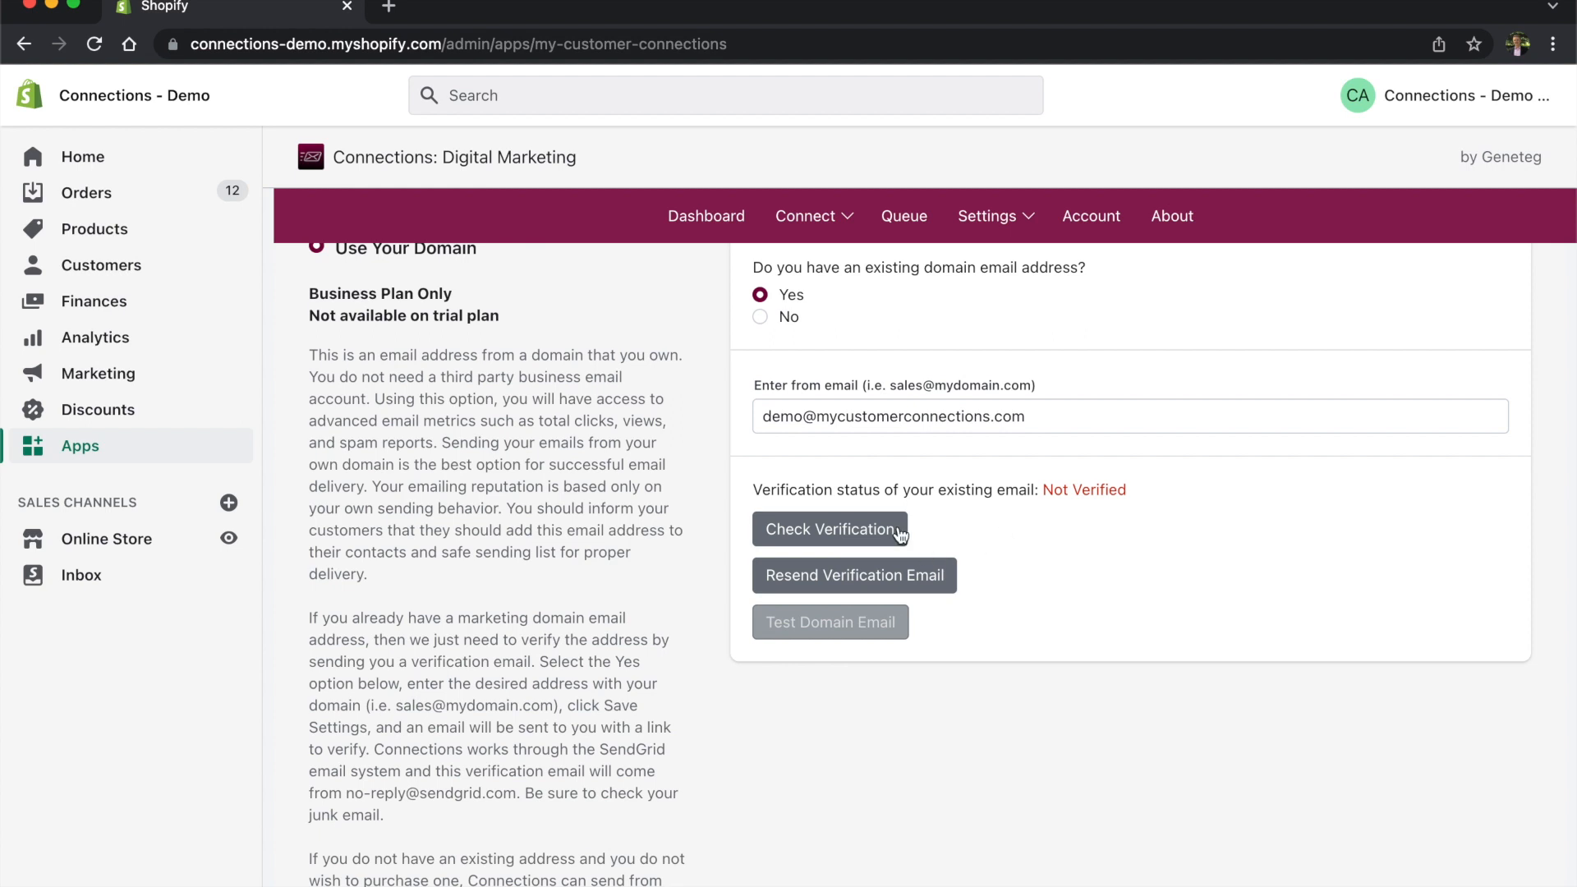
pyautogui.moveTo(1042, 489); pyautogui.dragTo(1140, 490)
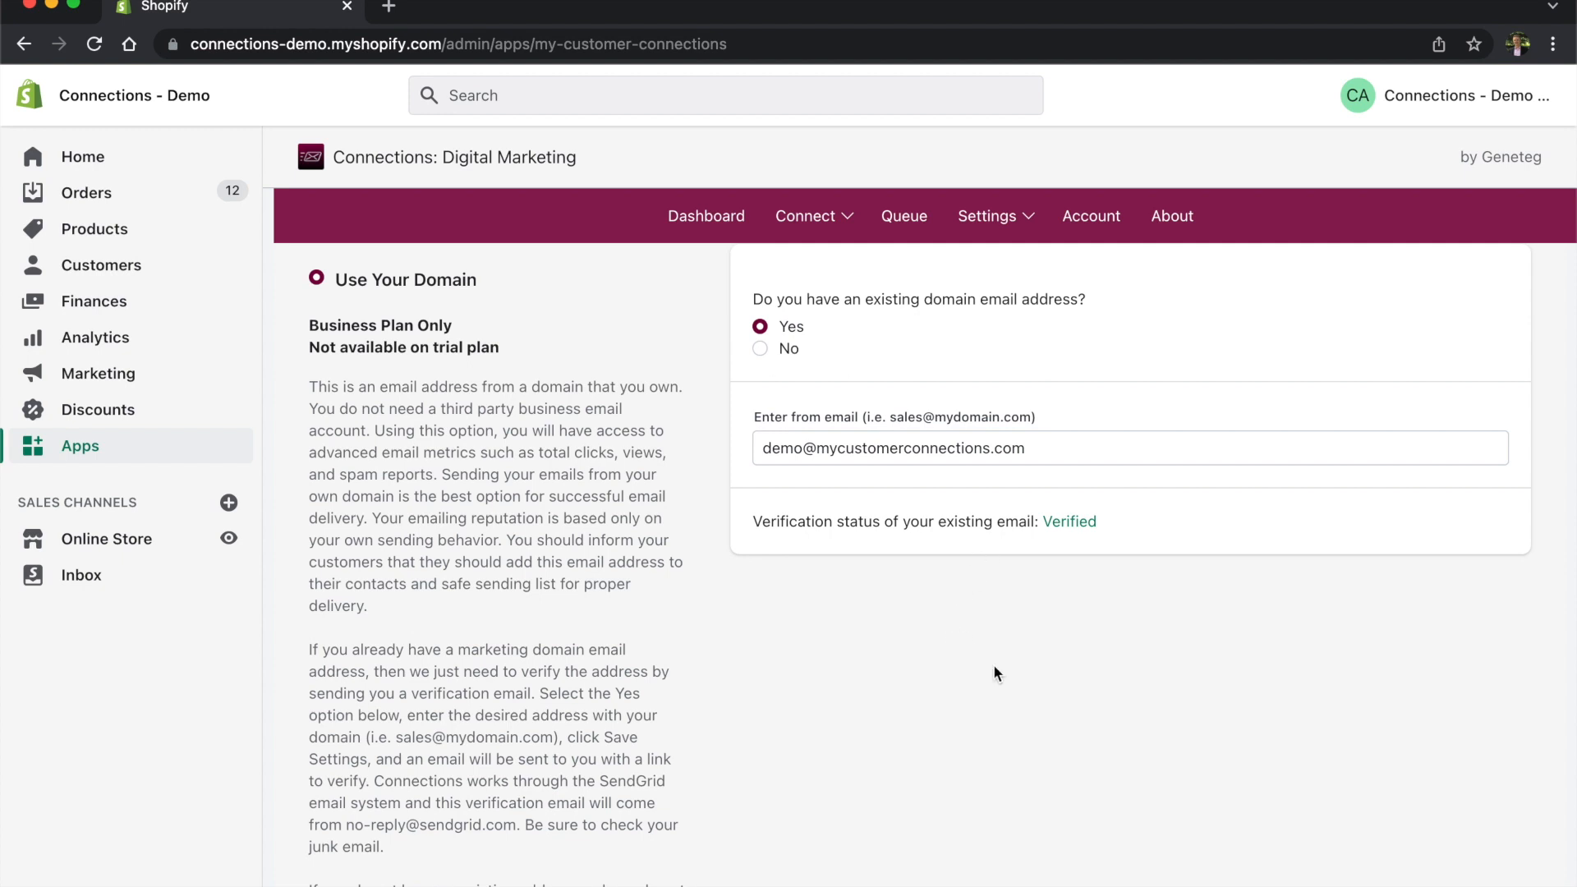
pyautogui.scroll(1, 1041, 664)
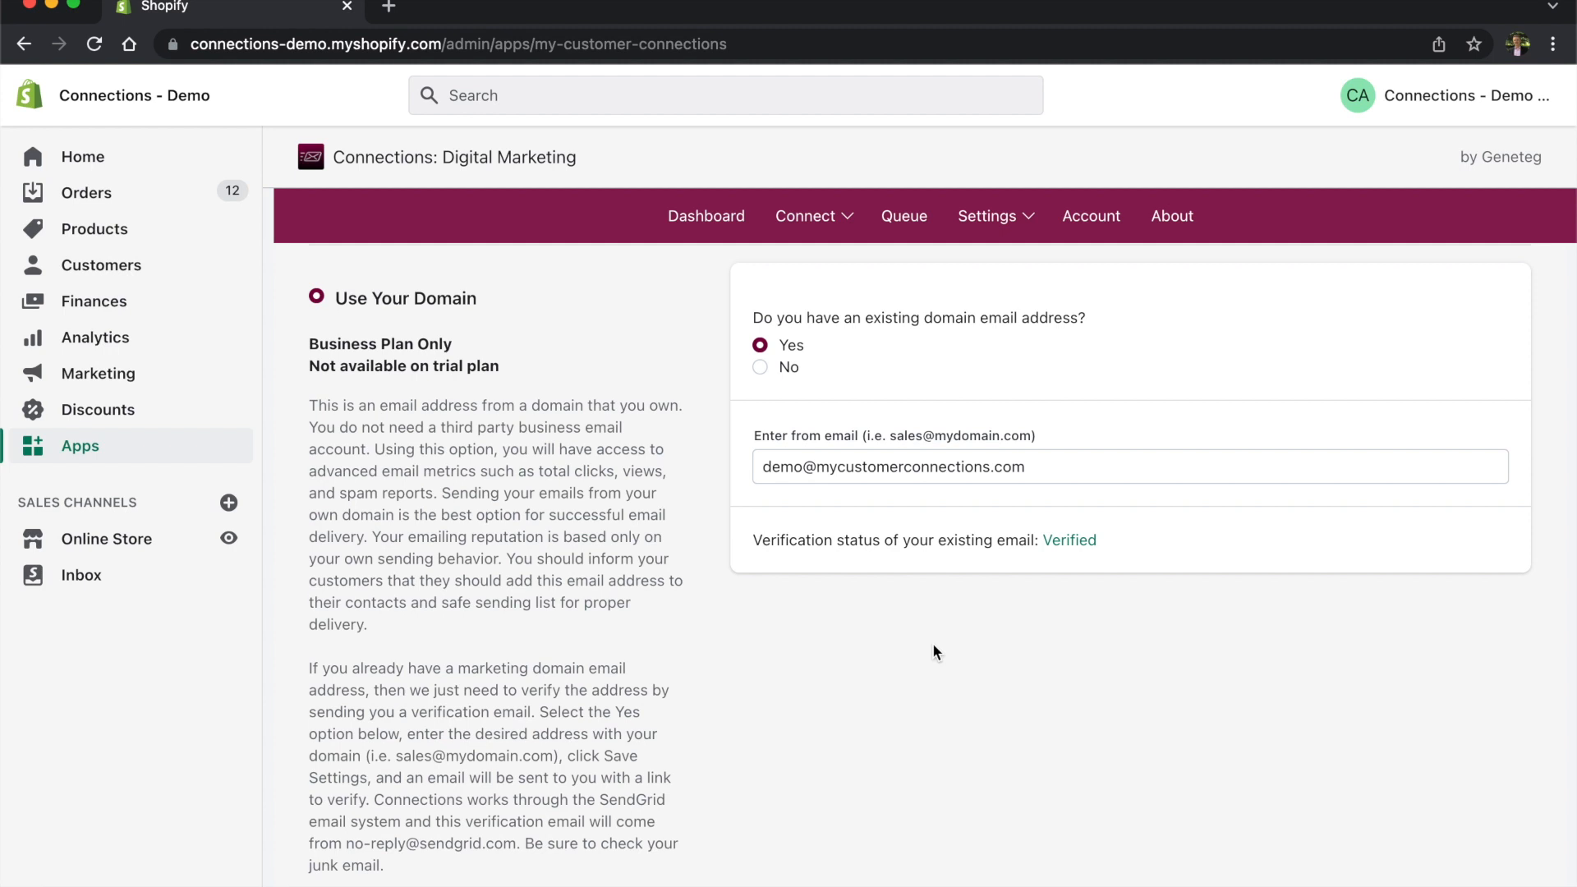
pyautogui.scroll(1, 963, 740)
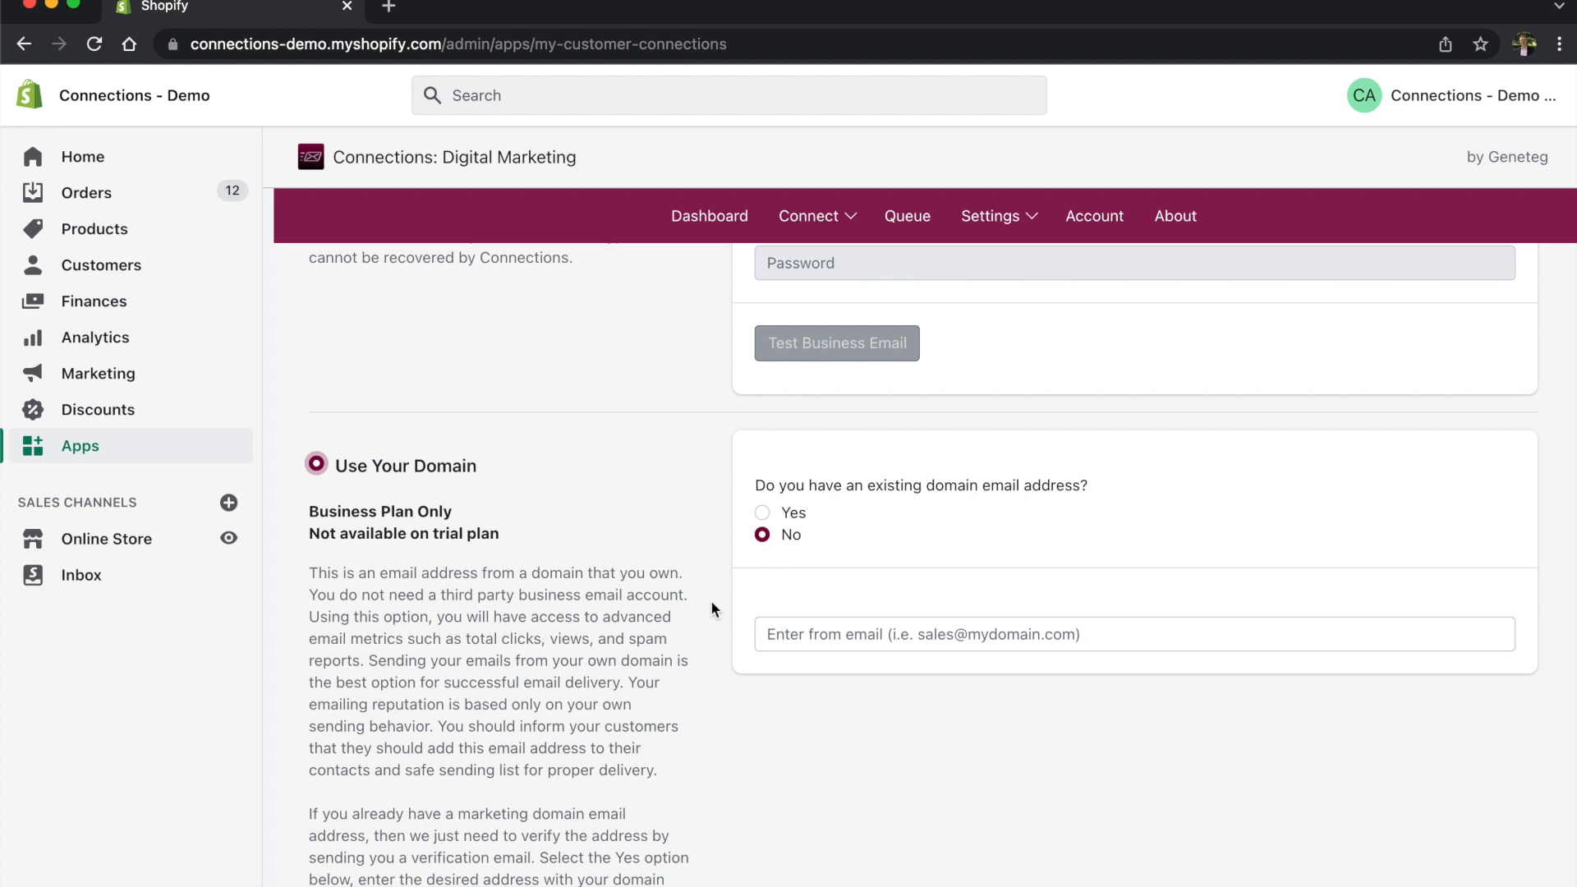
pyautogui.click(843, 633)
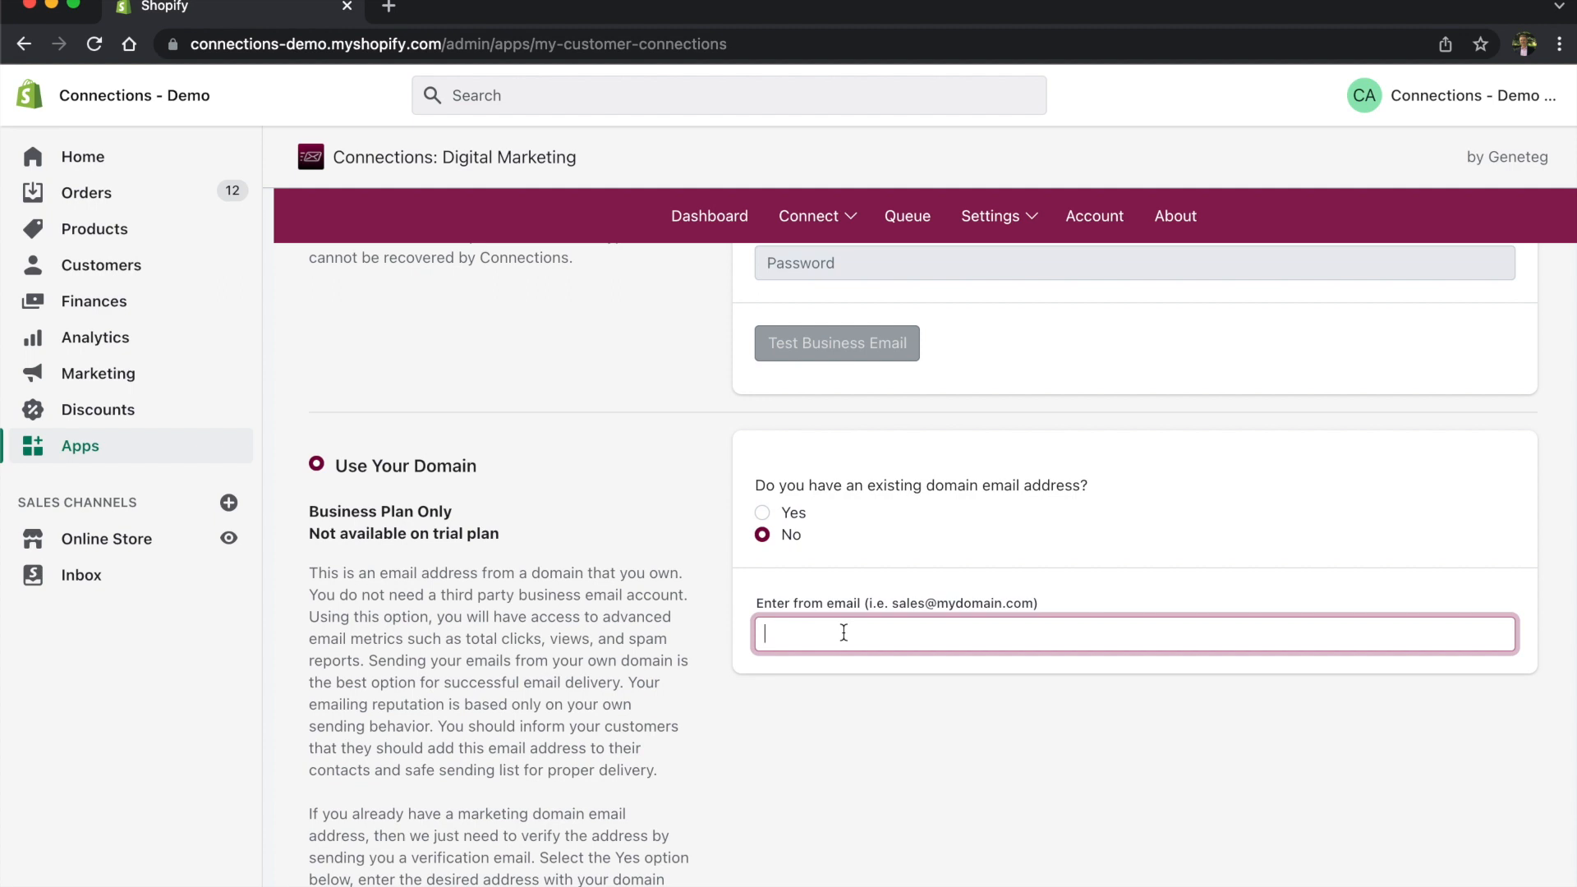
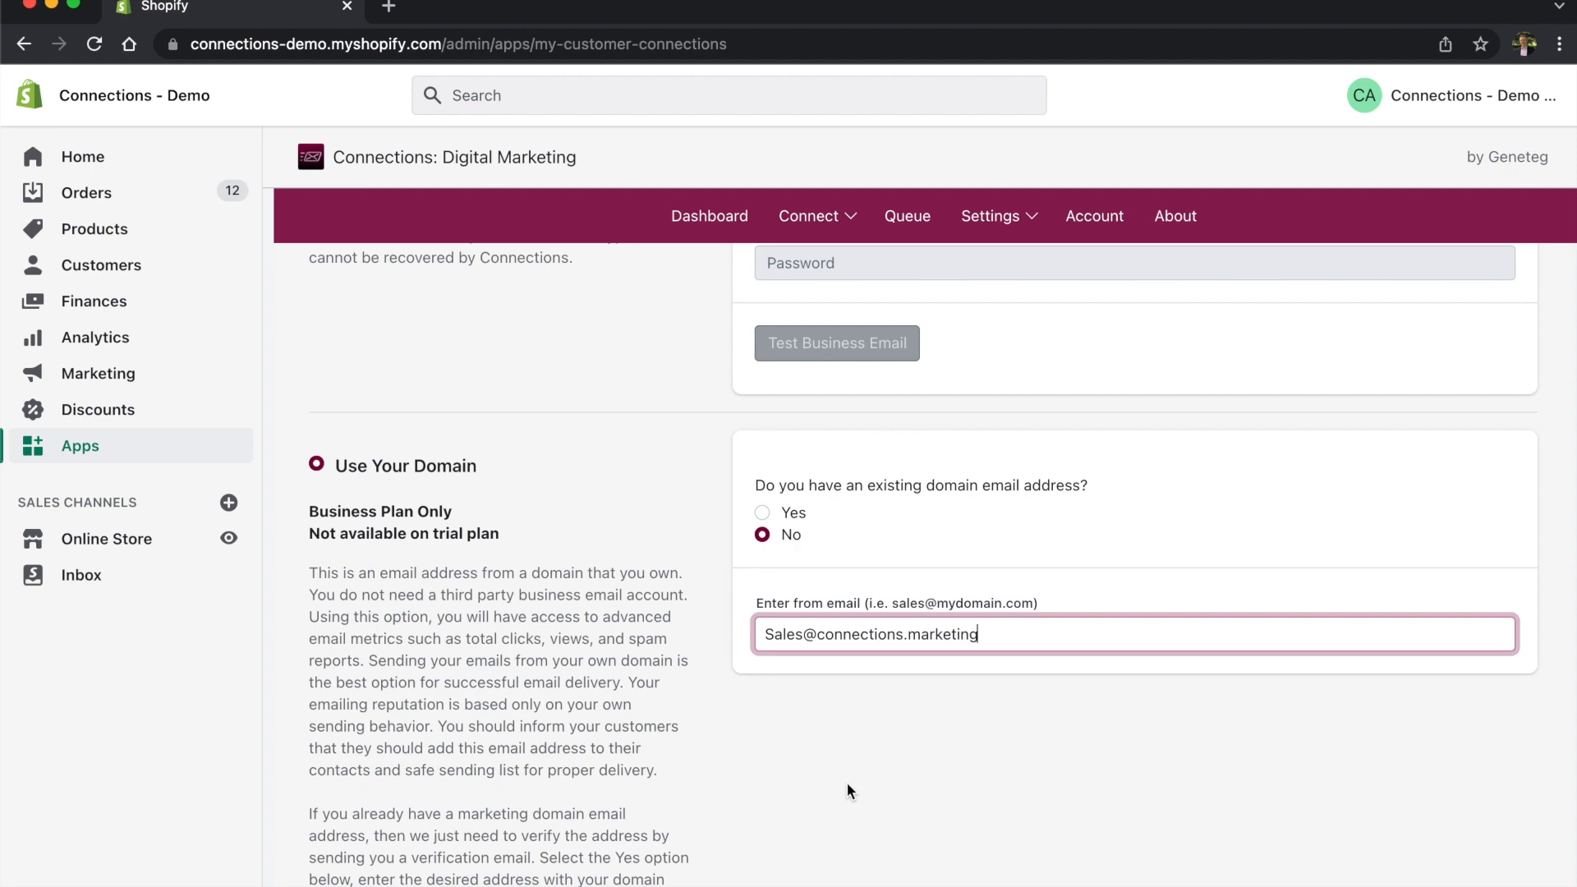
pyautogui.scroll(-7, 859, 734)
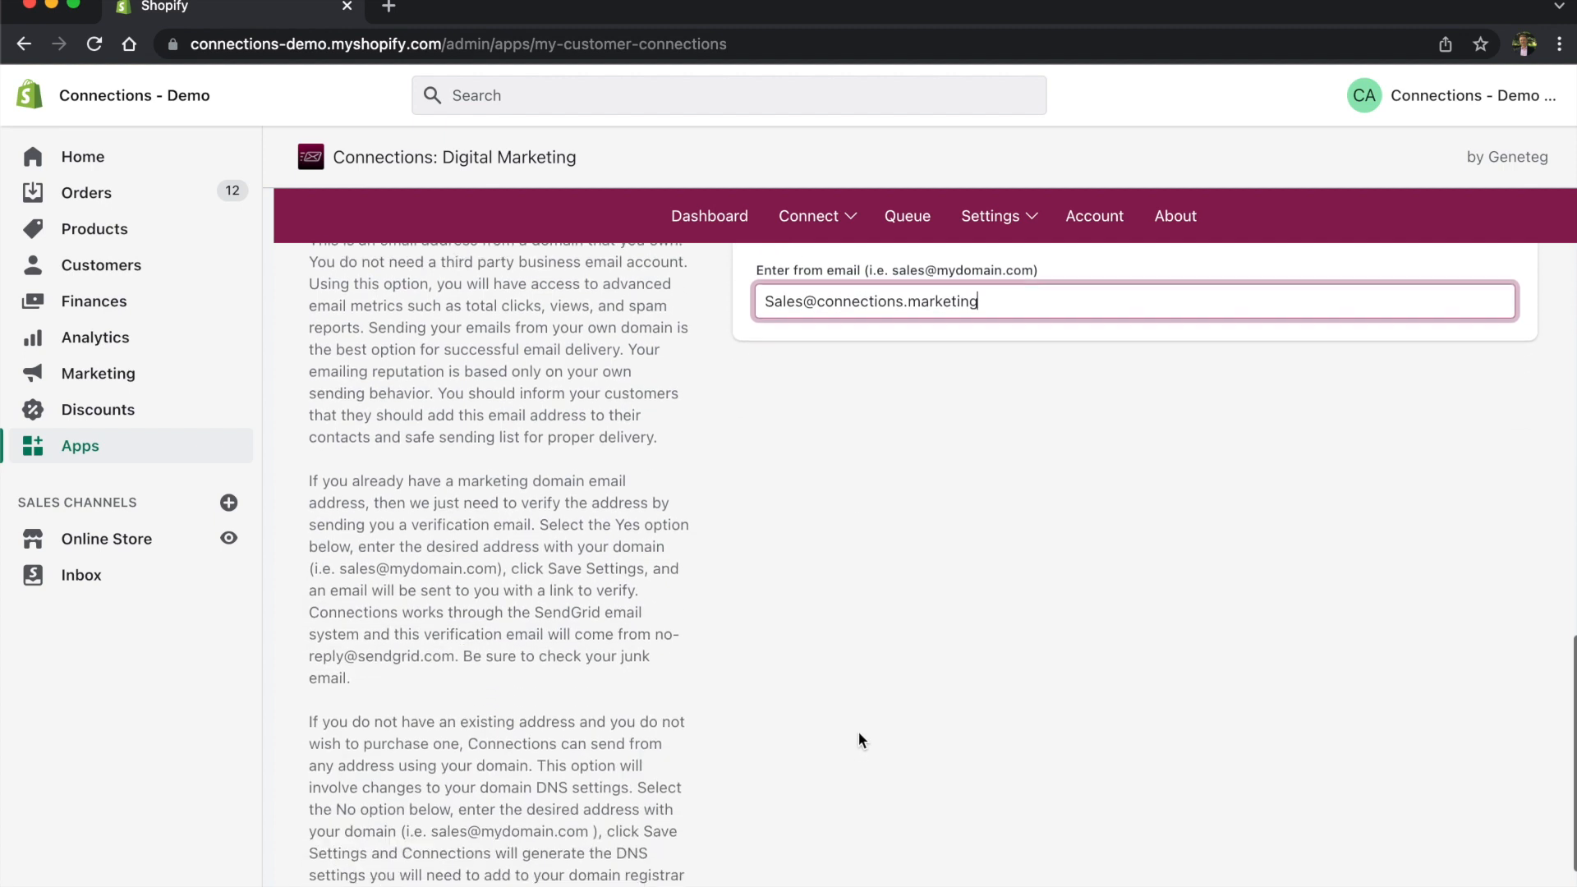
pyautogui.click(915, 808)
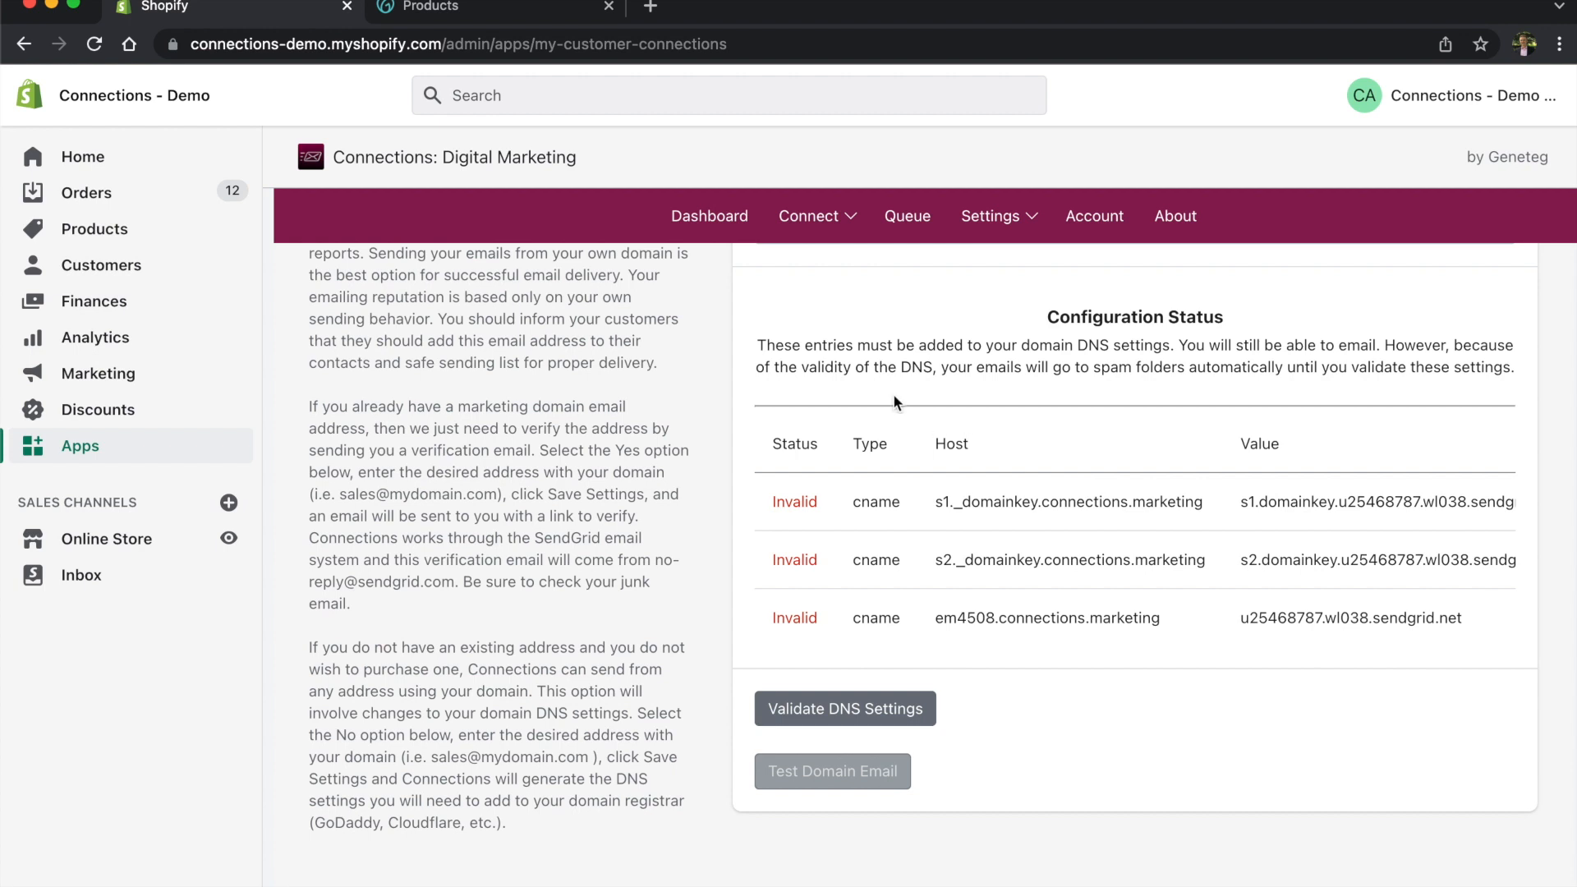
# Step: Open connections.marketing's DNS records in GoDaddy, compare with the required CNAMEs, and start a new record
pyautogui.click(535, 14)
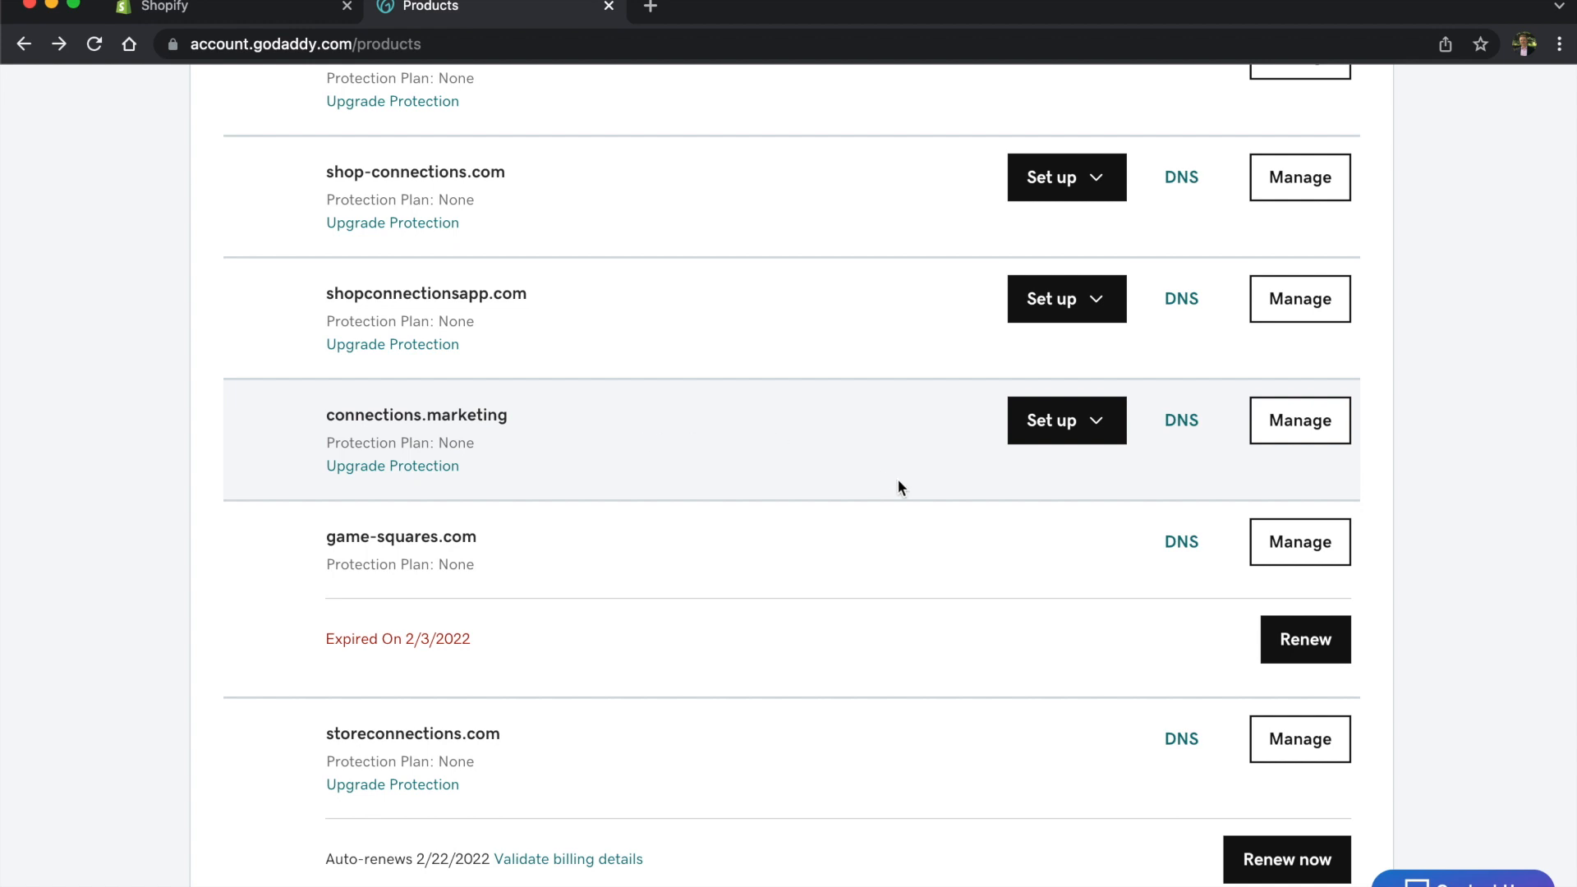
pyautogui.click(1193, 432)
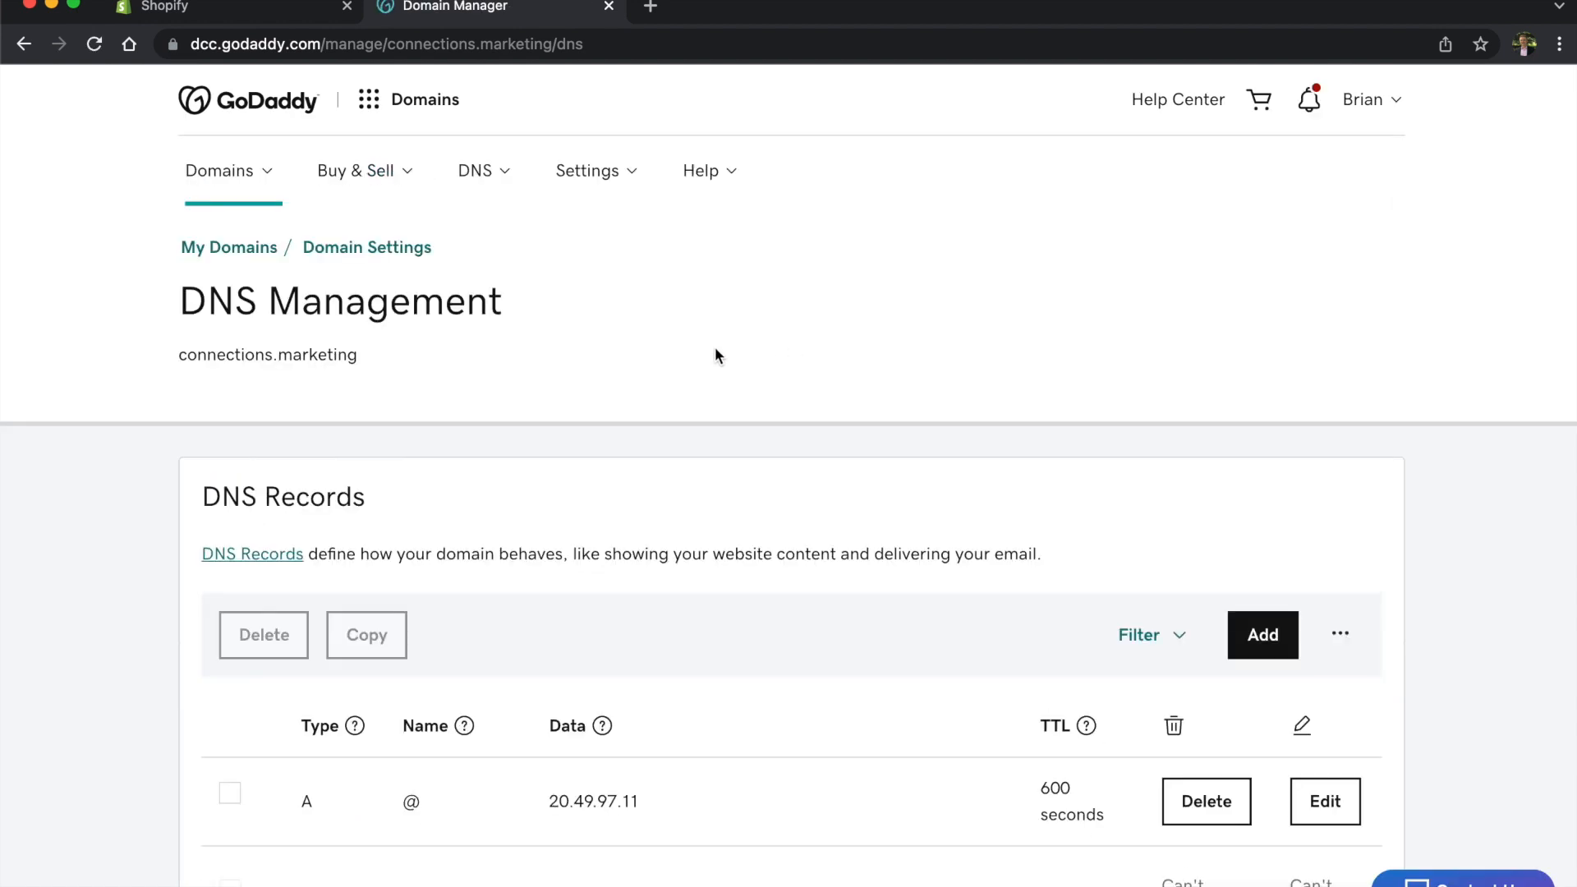
pyautogui.scroll(-3, 789, 342)
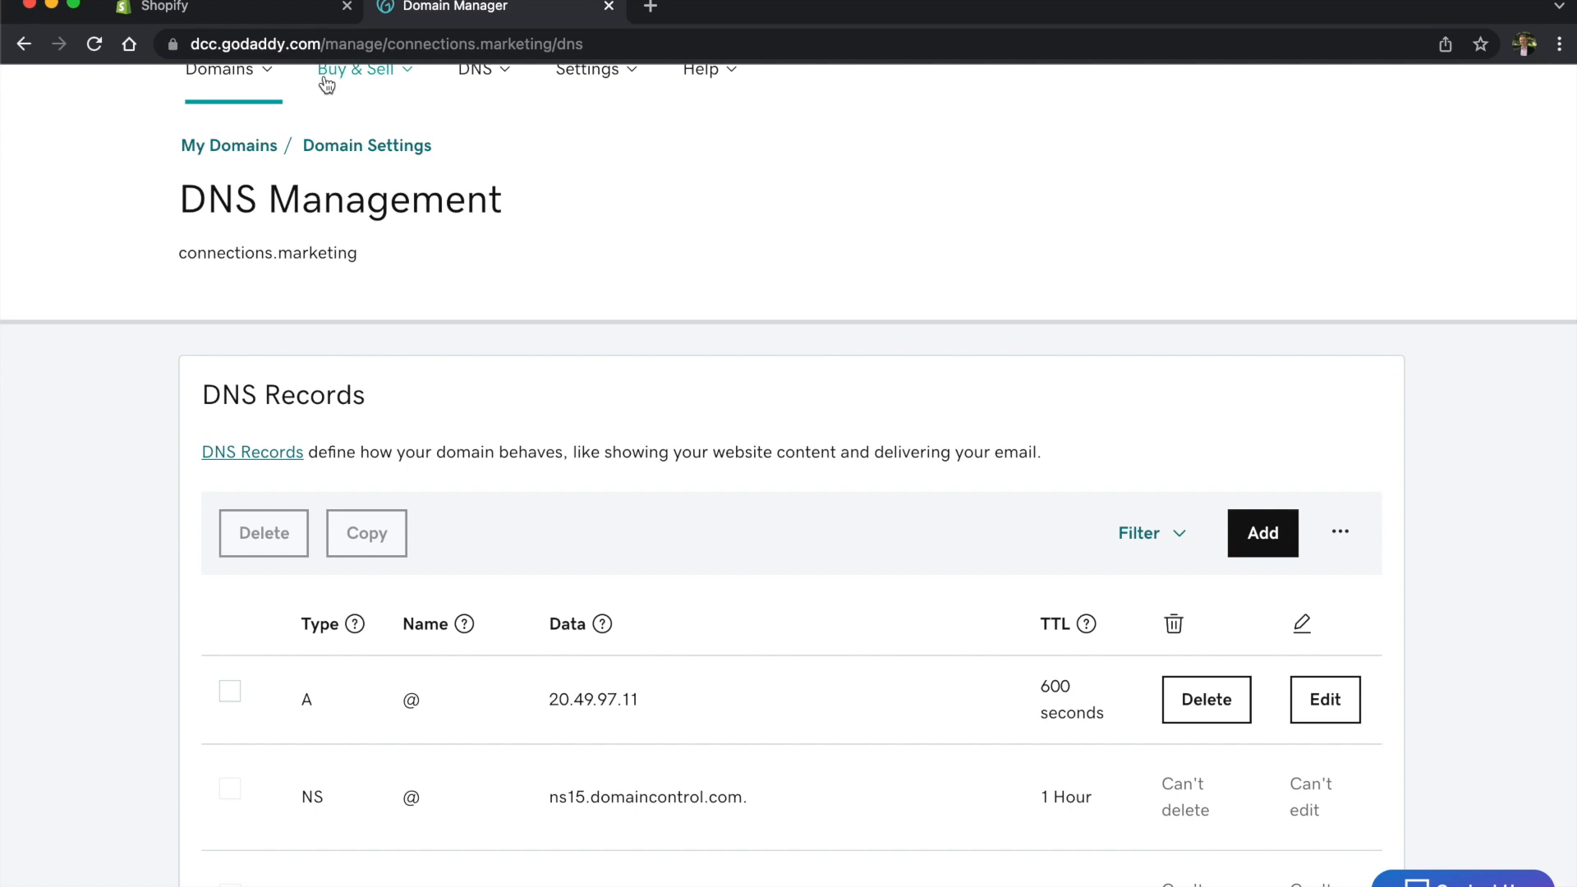
pyautogui.click(265, 18)
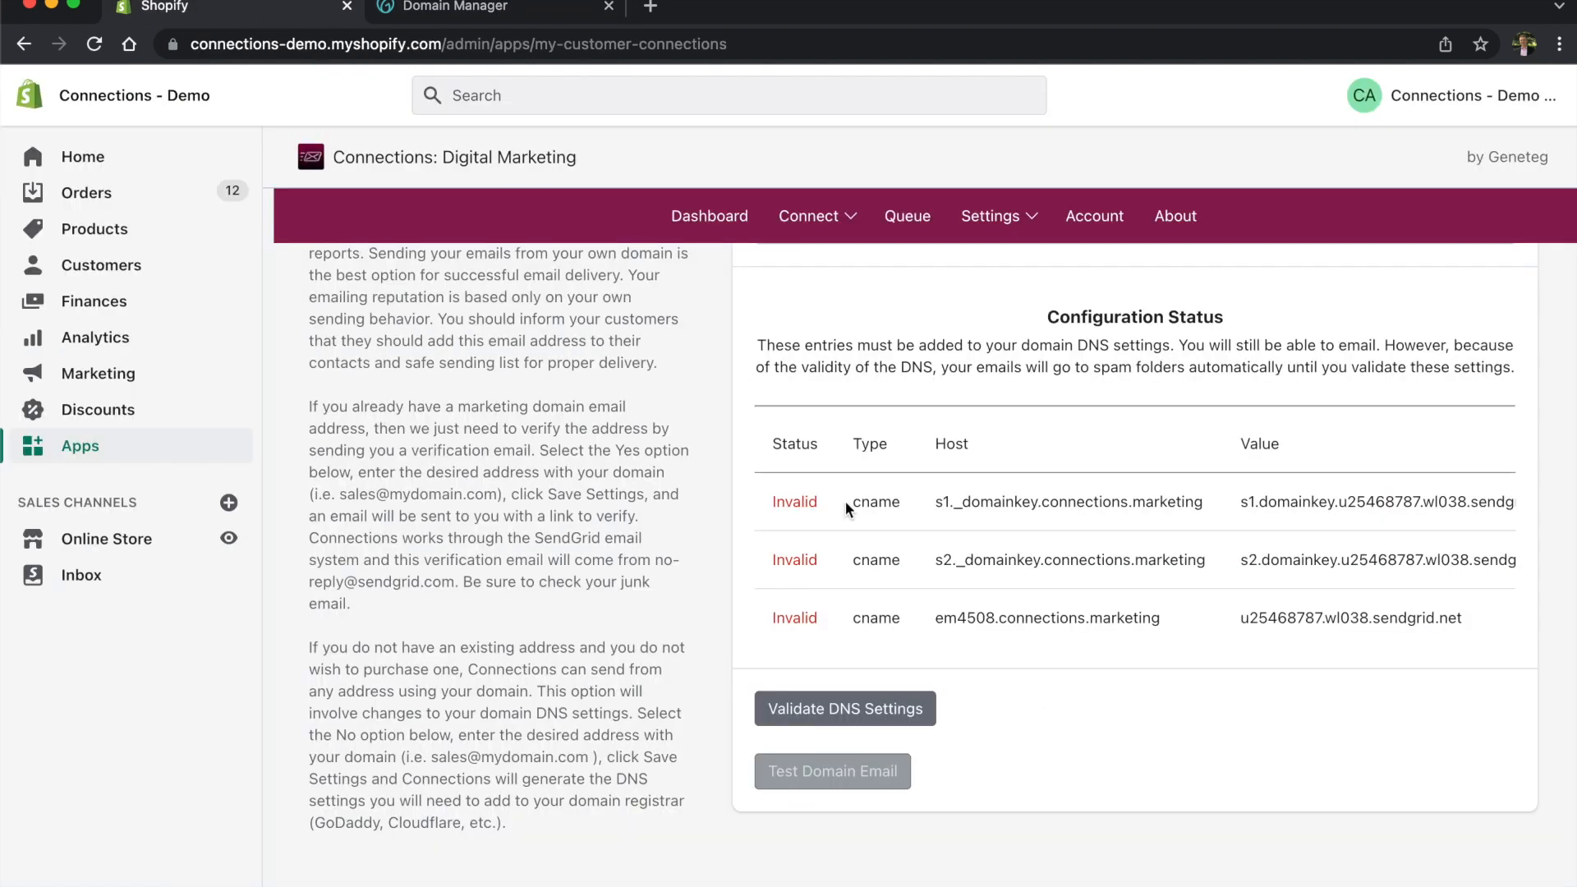
pyautogui.click(529, 15)
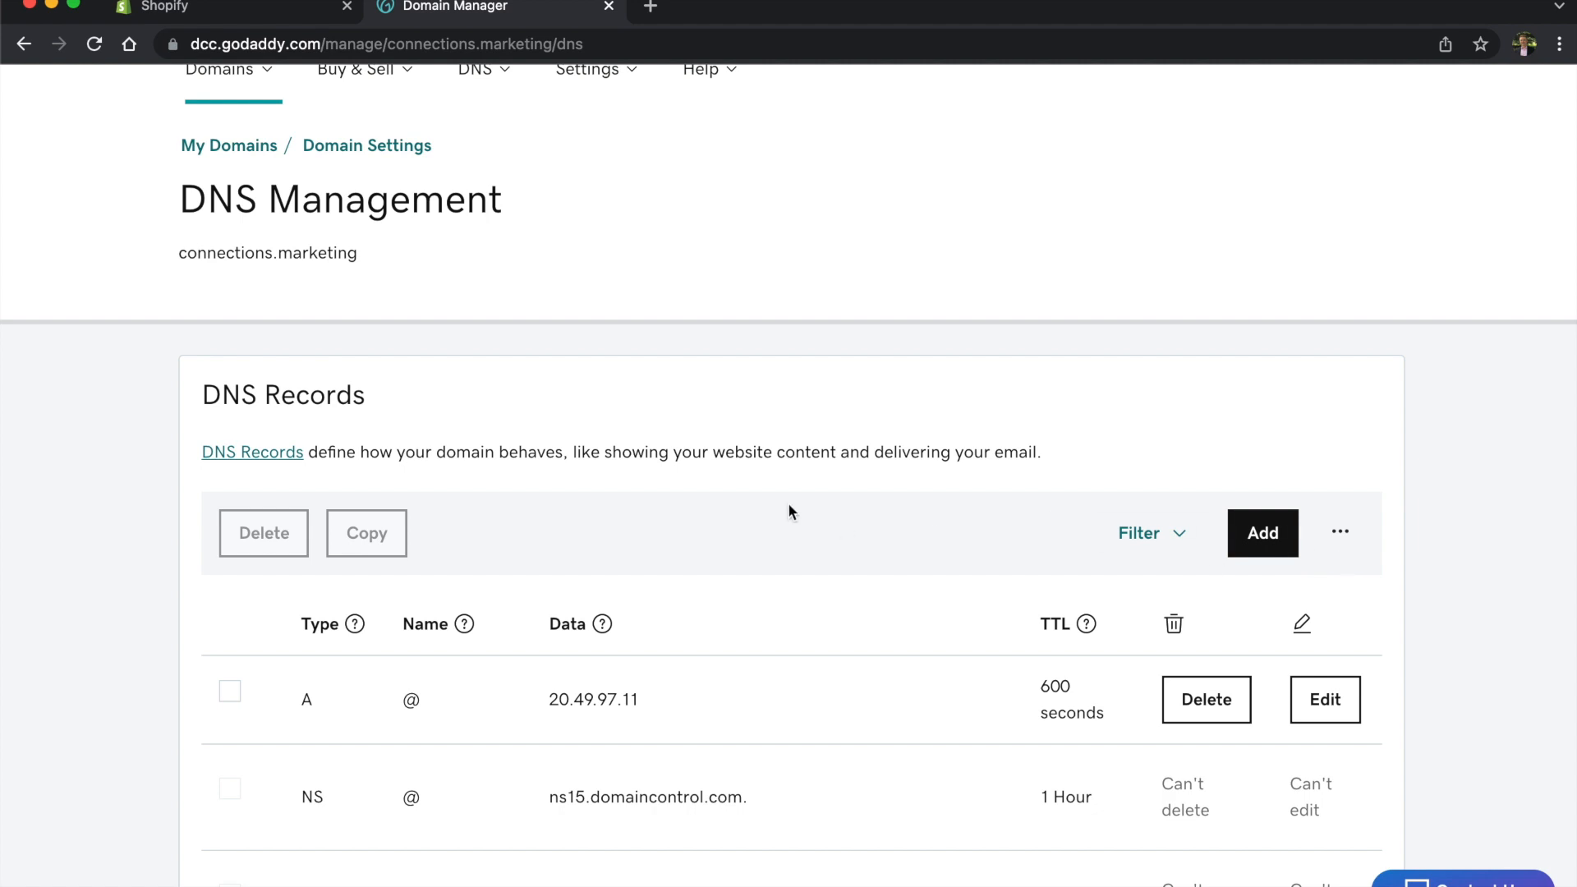
pyautogui.click(1266, 549)
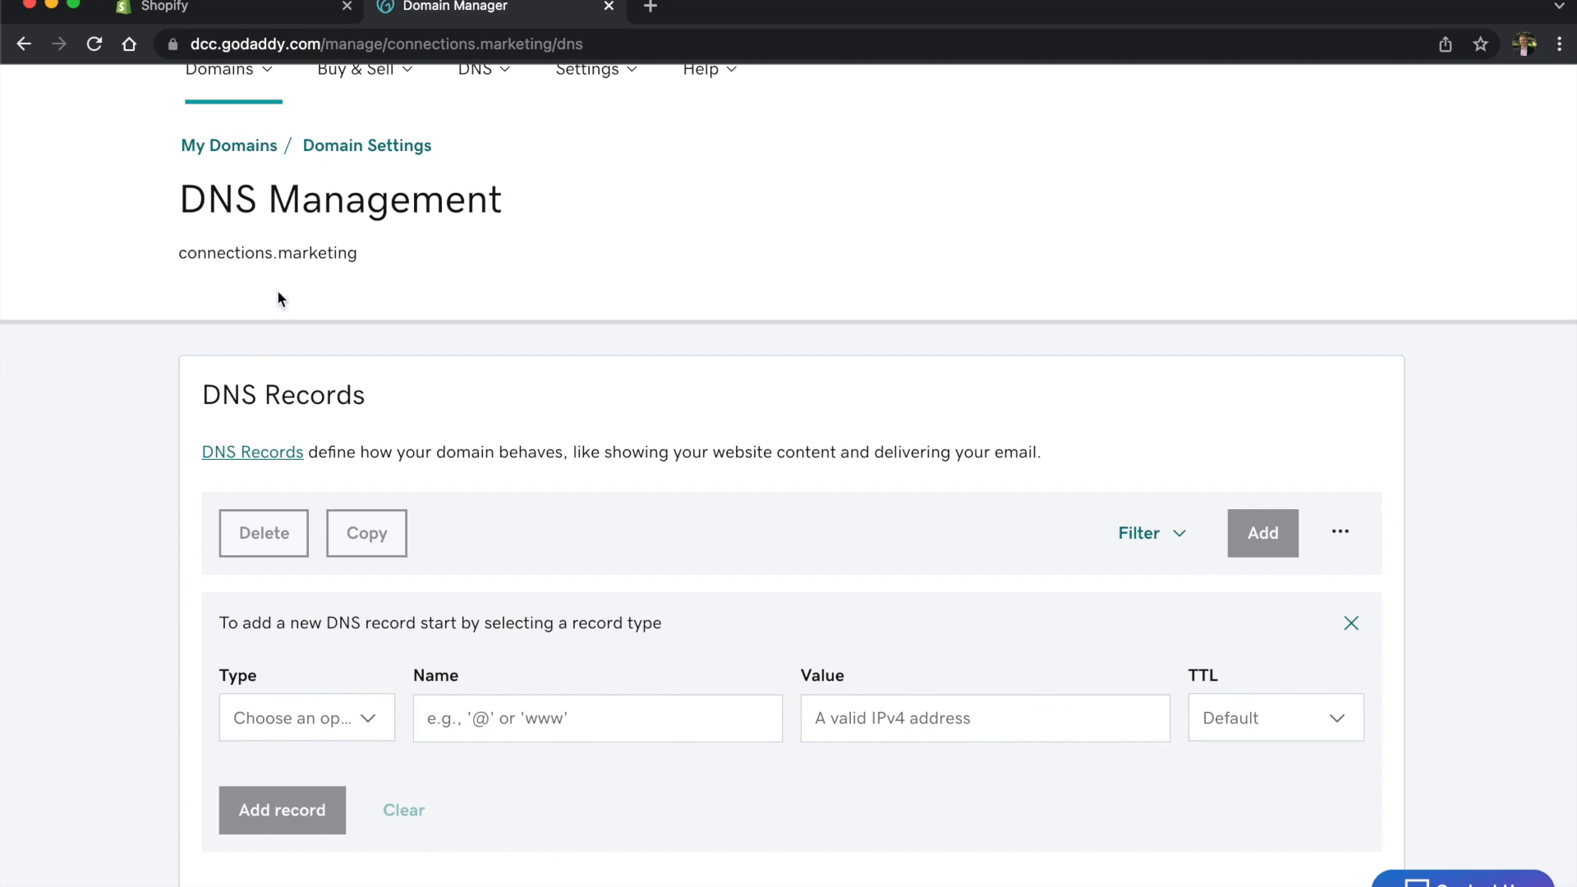
# Step: Make the new record a CNAME named s1._domainkey, copied from the Connections DNS table
pyautogui.click(271, 11)
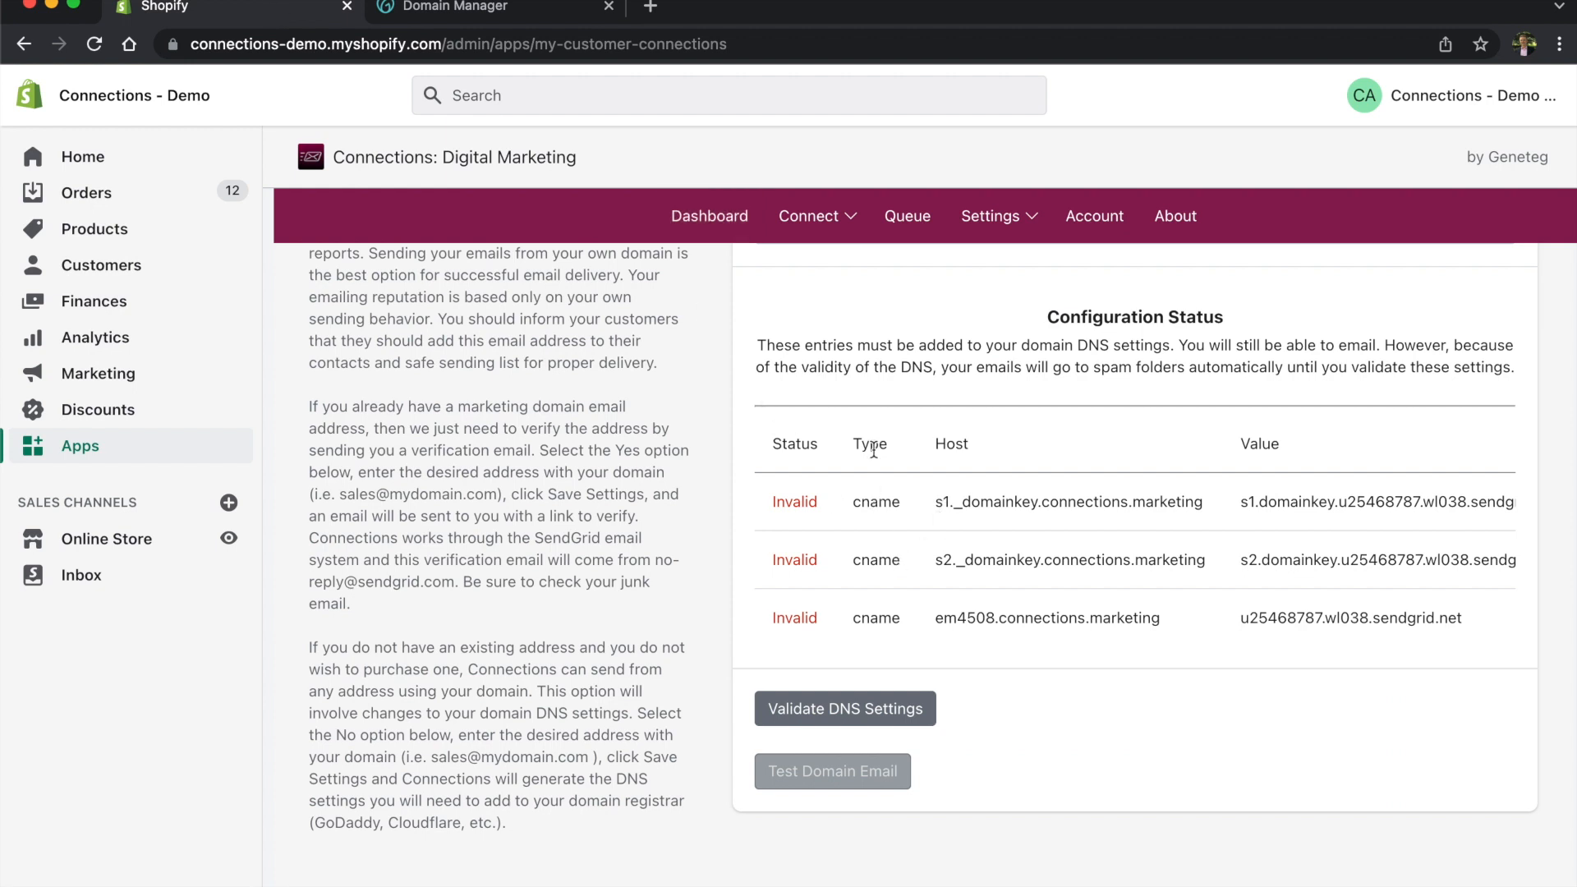
pyautogui.click(456, 10)
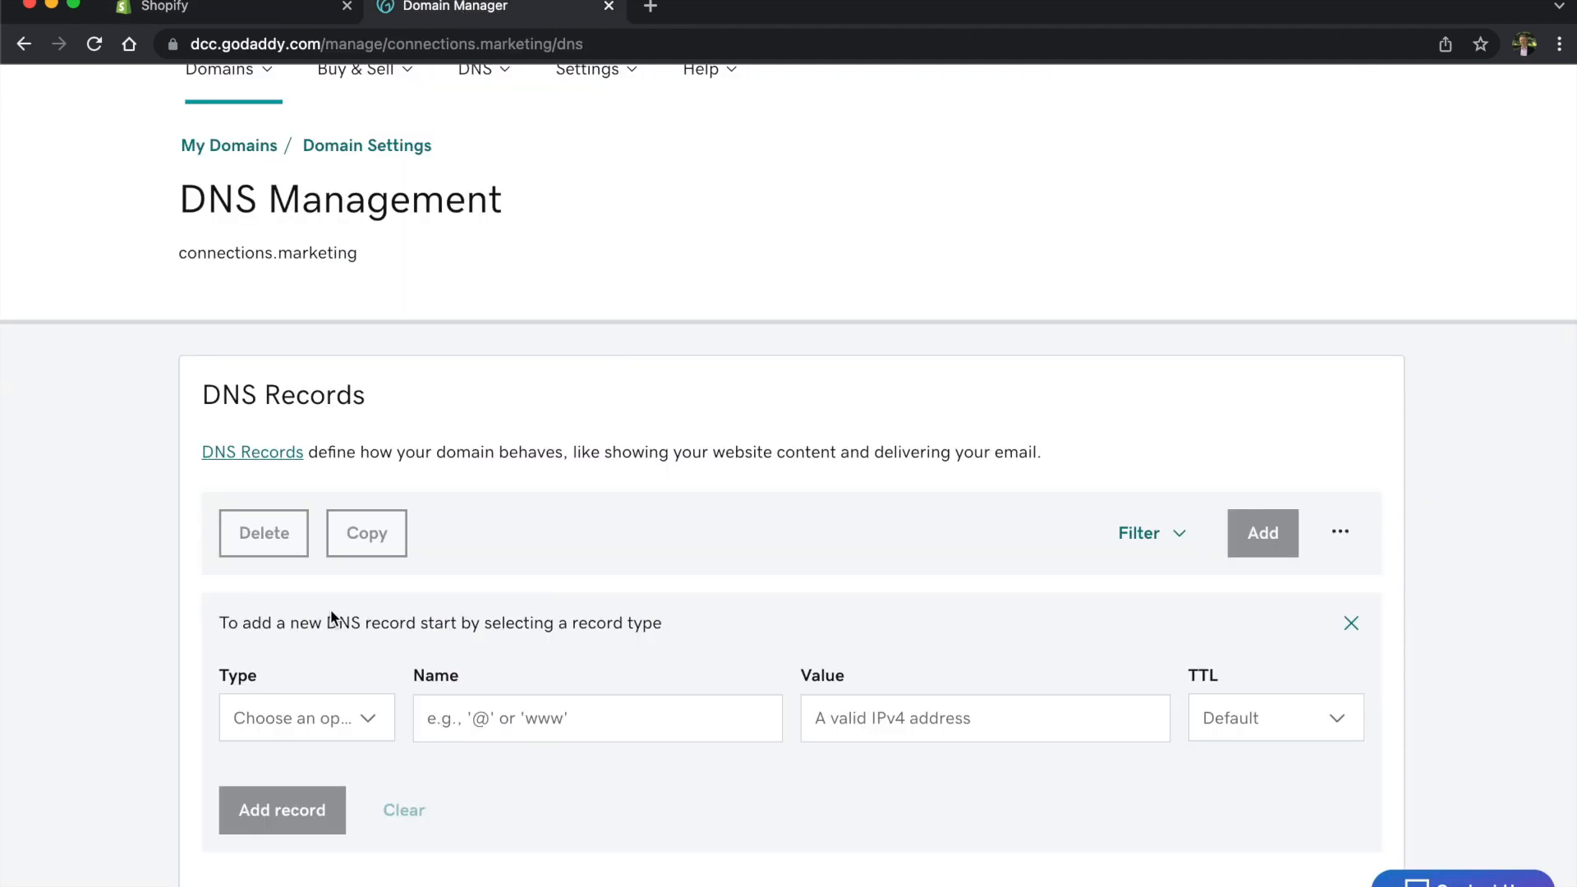
pyautogui.click(335, 718)
pyautogui.click(288, 505)
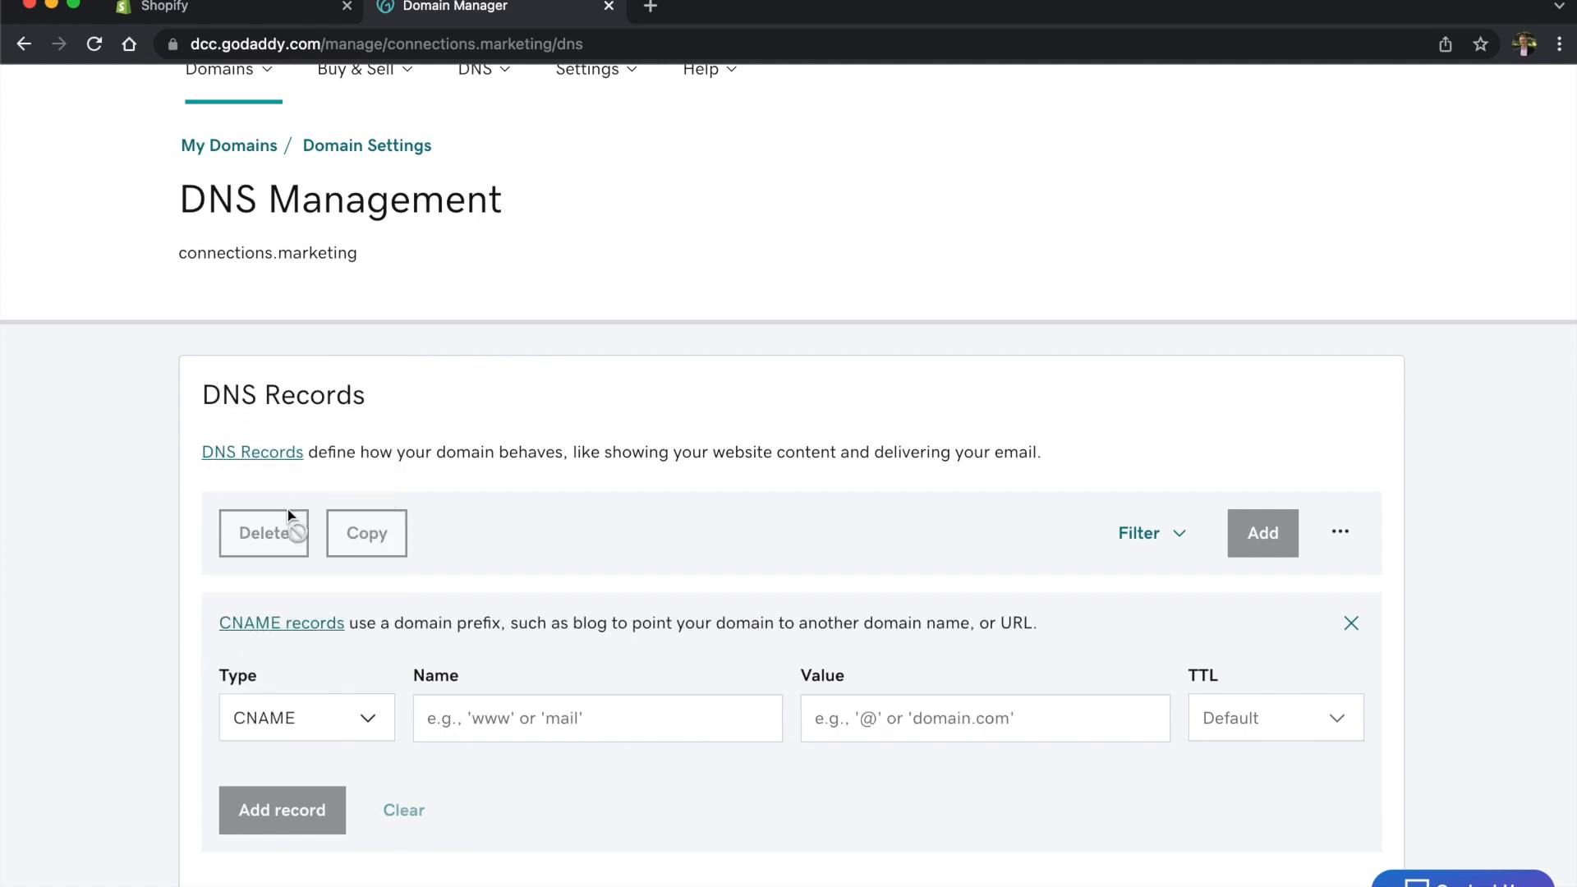
pyautogui.click(229, 8)
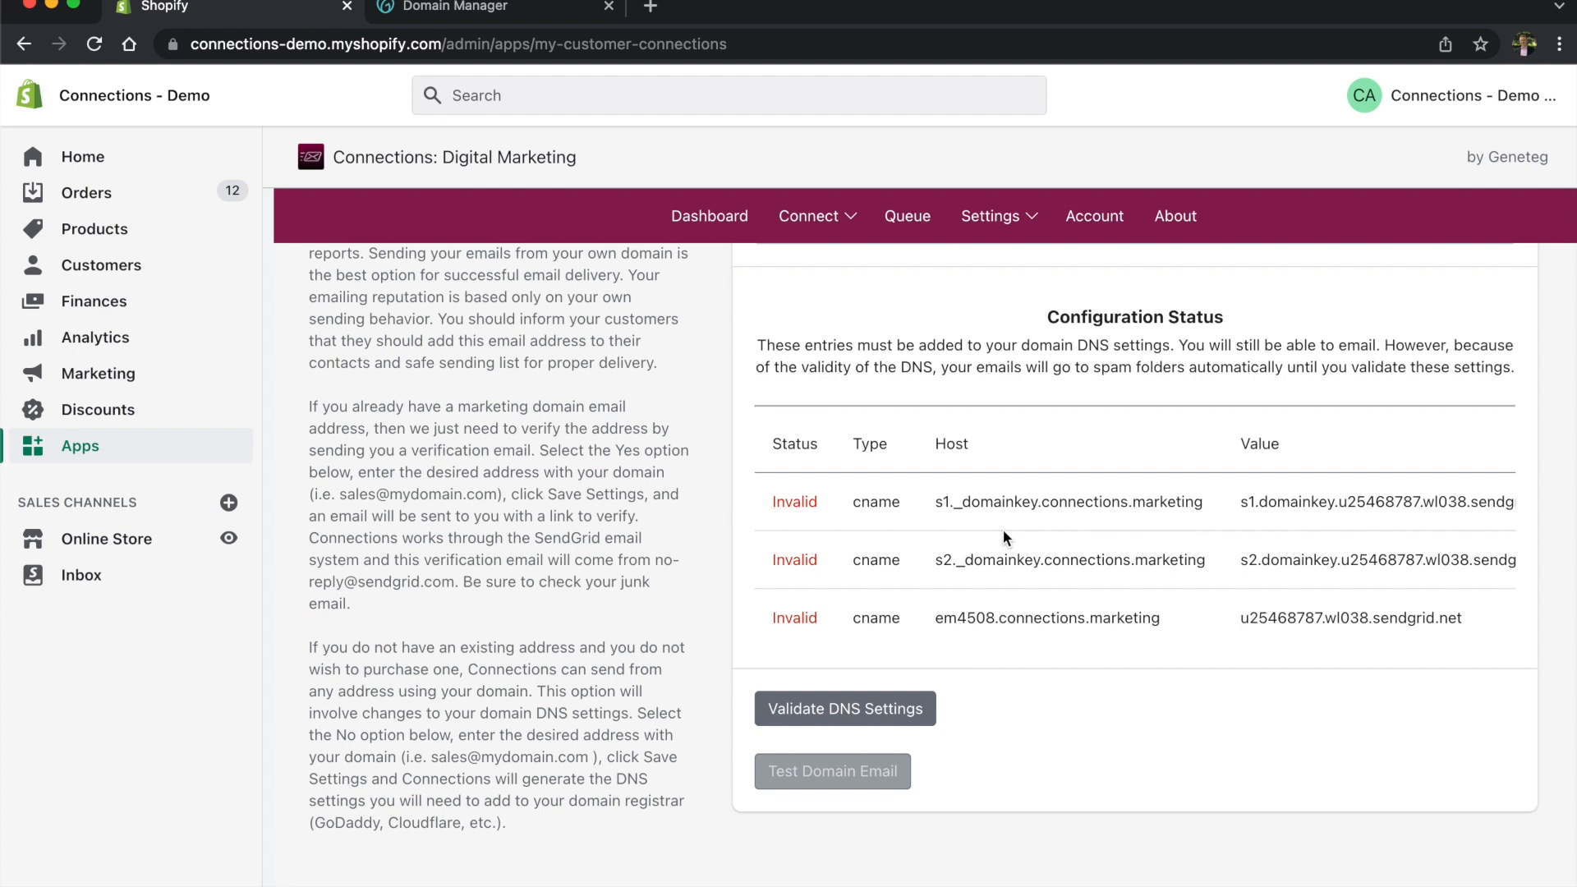
pyautogui.moveTo(937, 501); pyautogui.dragTo(1038, 499)
pyautogui.hotkey('ctrl', 'c')
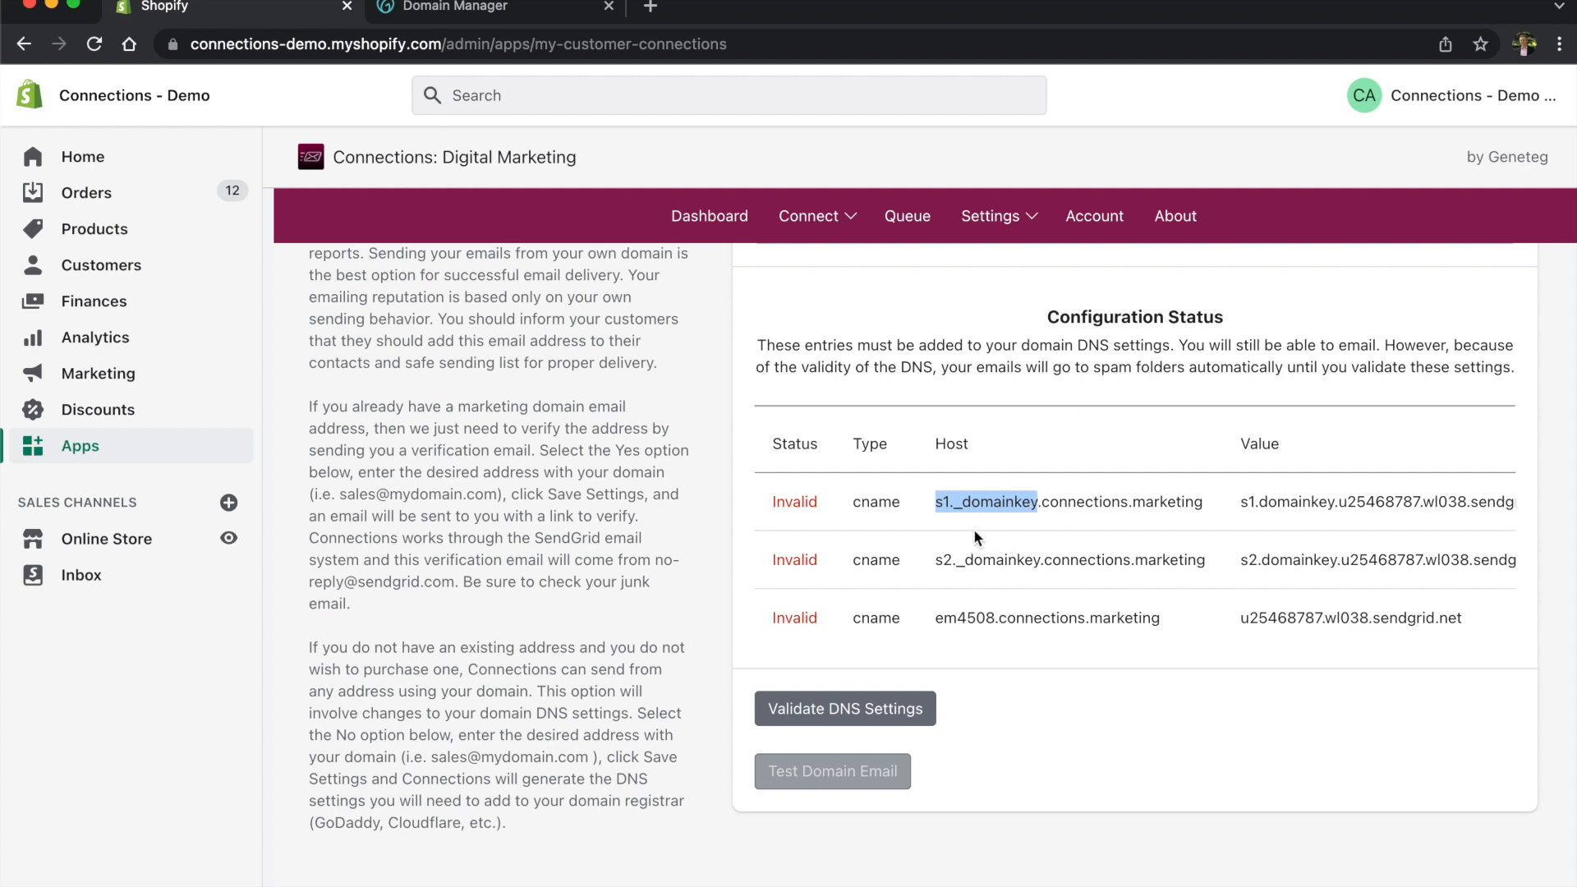
pyautogui.click(456, 7)
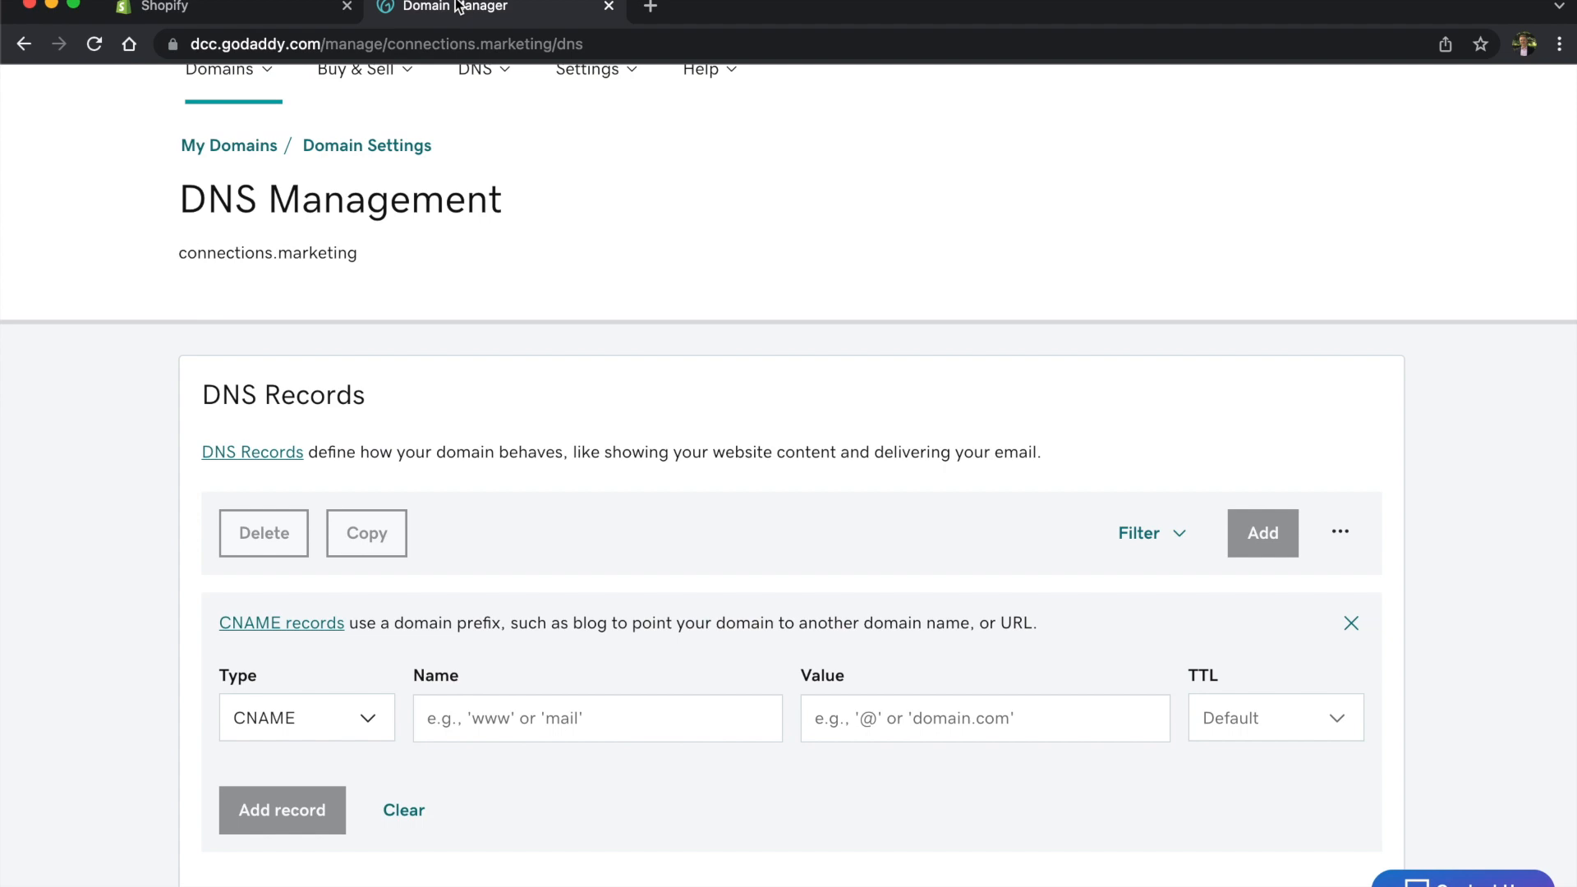
pyautogui.click(517, 736)
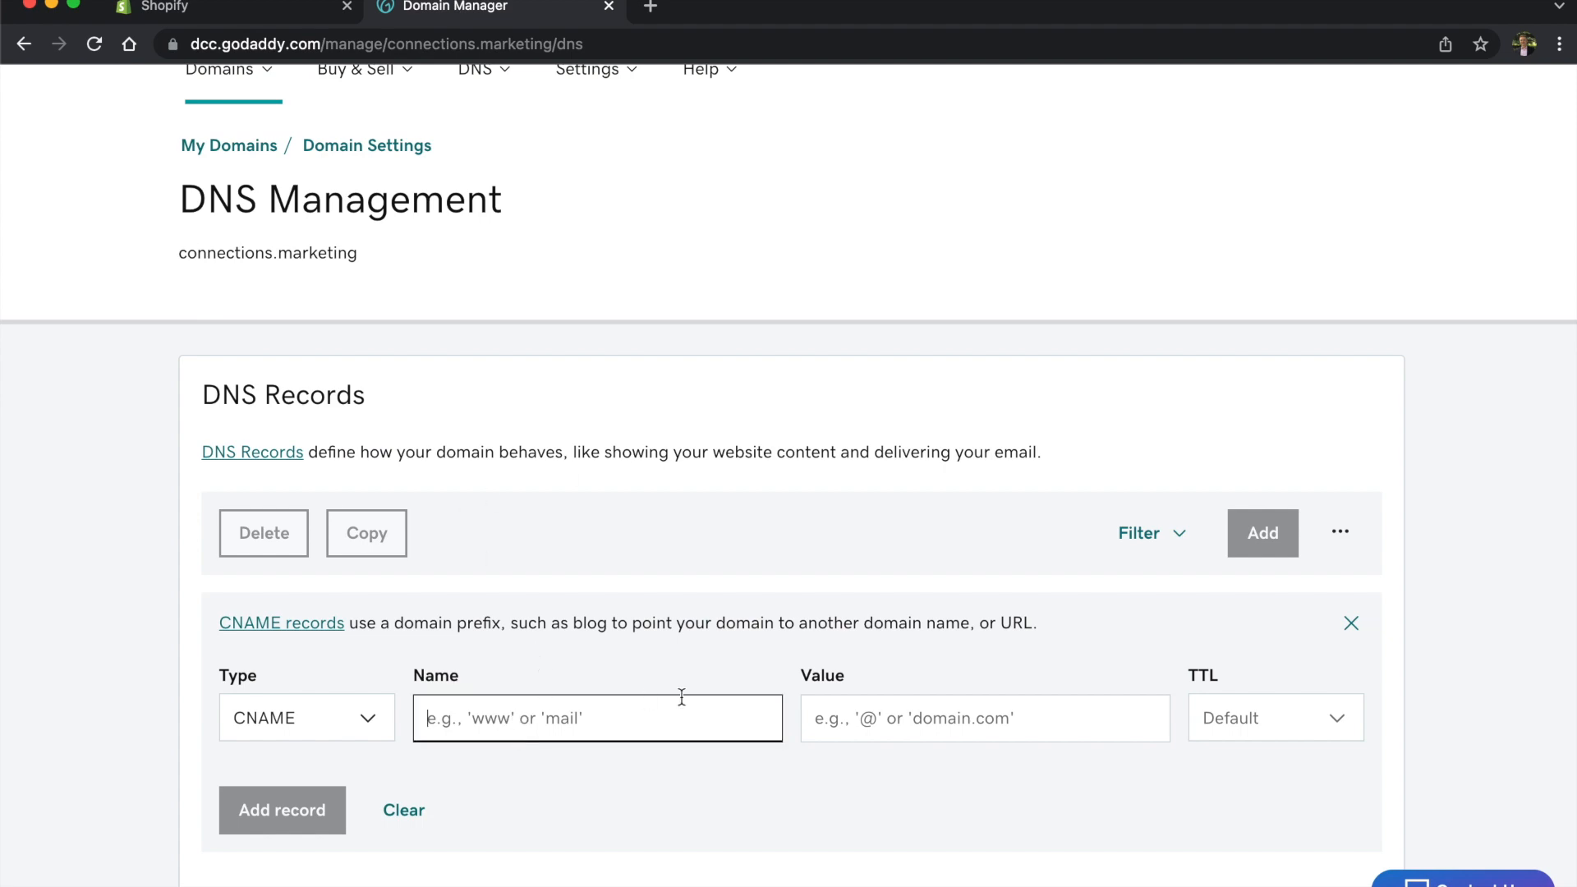
pyautogui.hotkey('ctrl', 'v')
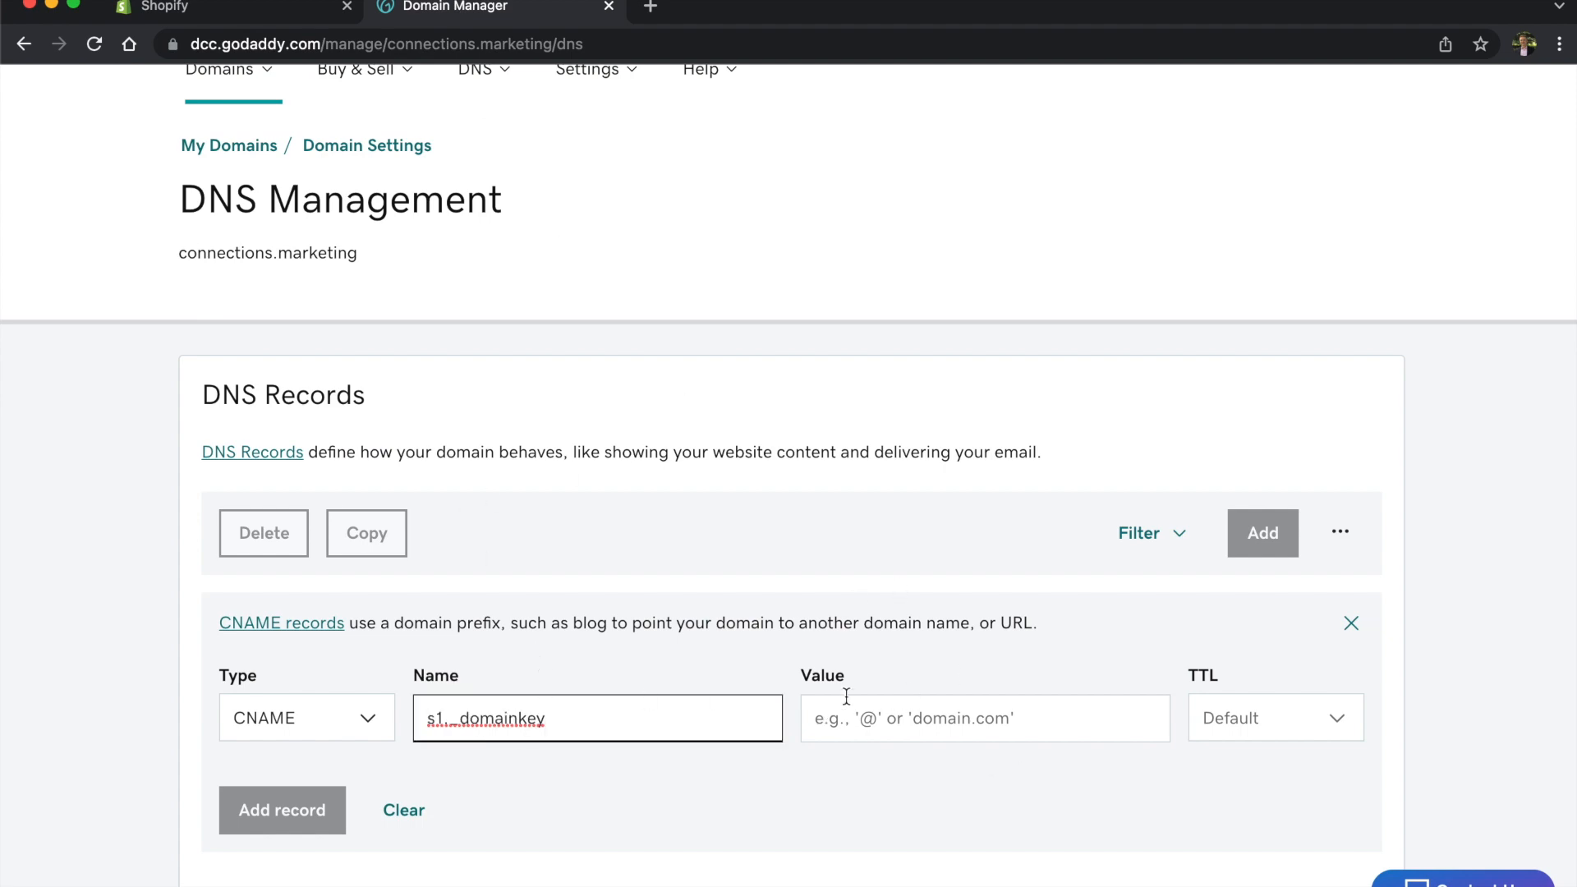
# Step: Paste s1.domainkey.u25468787.wl038.sendgrid.net from the Connections table as the record value
pyautogui.click(230, 8)
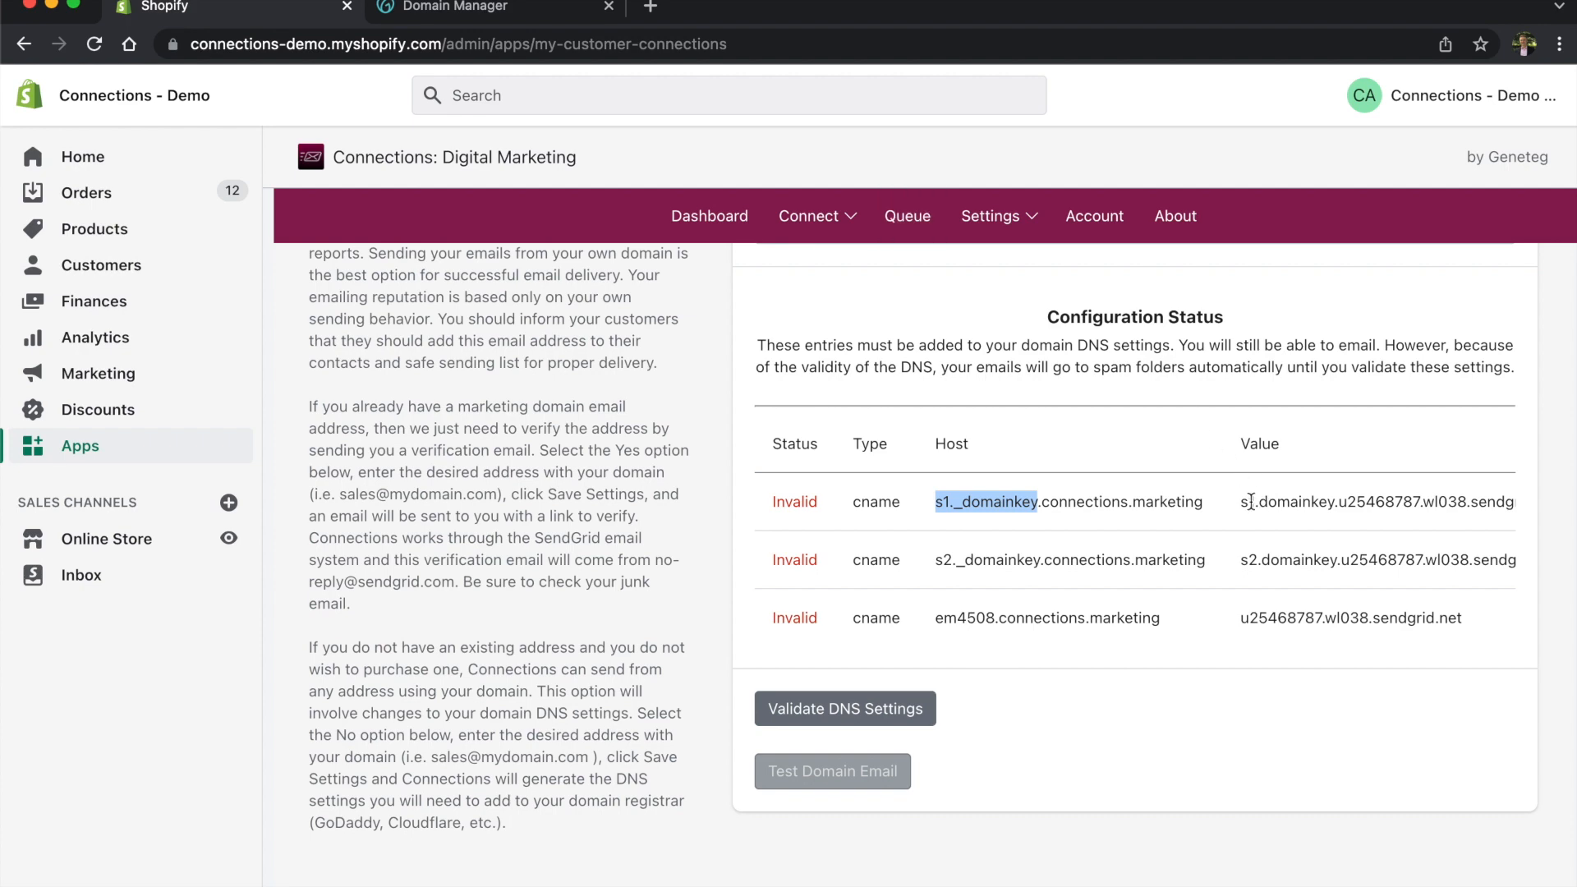
pyautogui.moveTo(1243, 501); pyautogui.dragTo(1510, 505)
pyautogui.press('super+c')
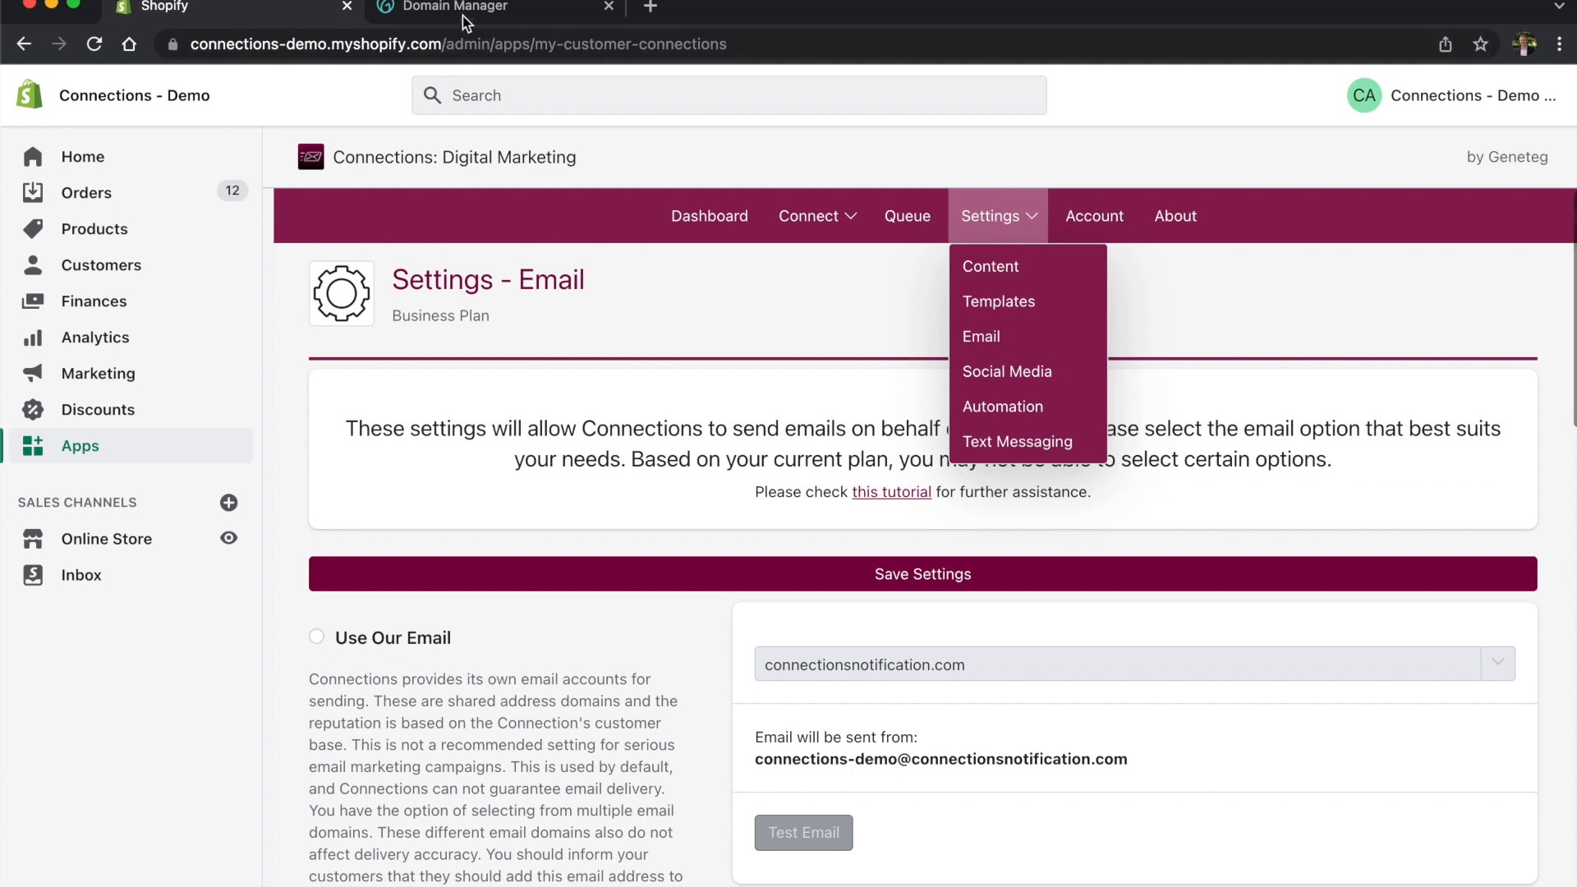
pyautogui.click(462, 16)
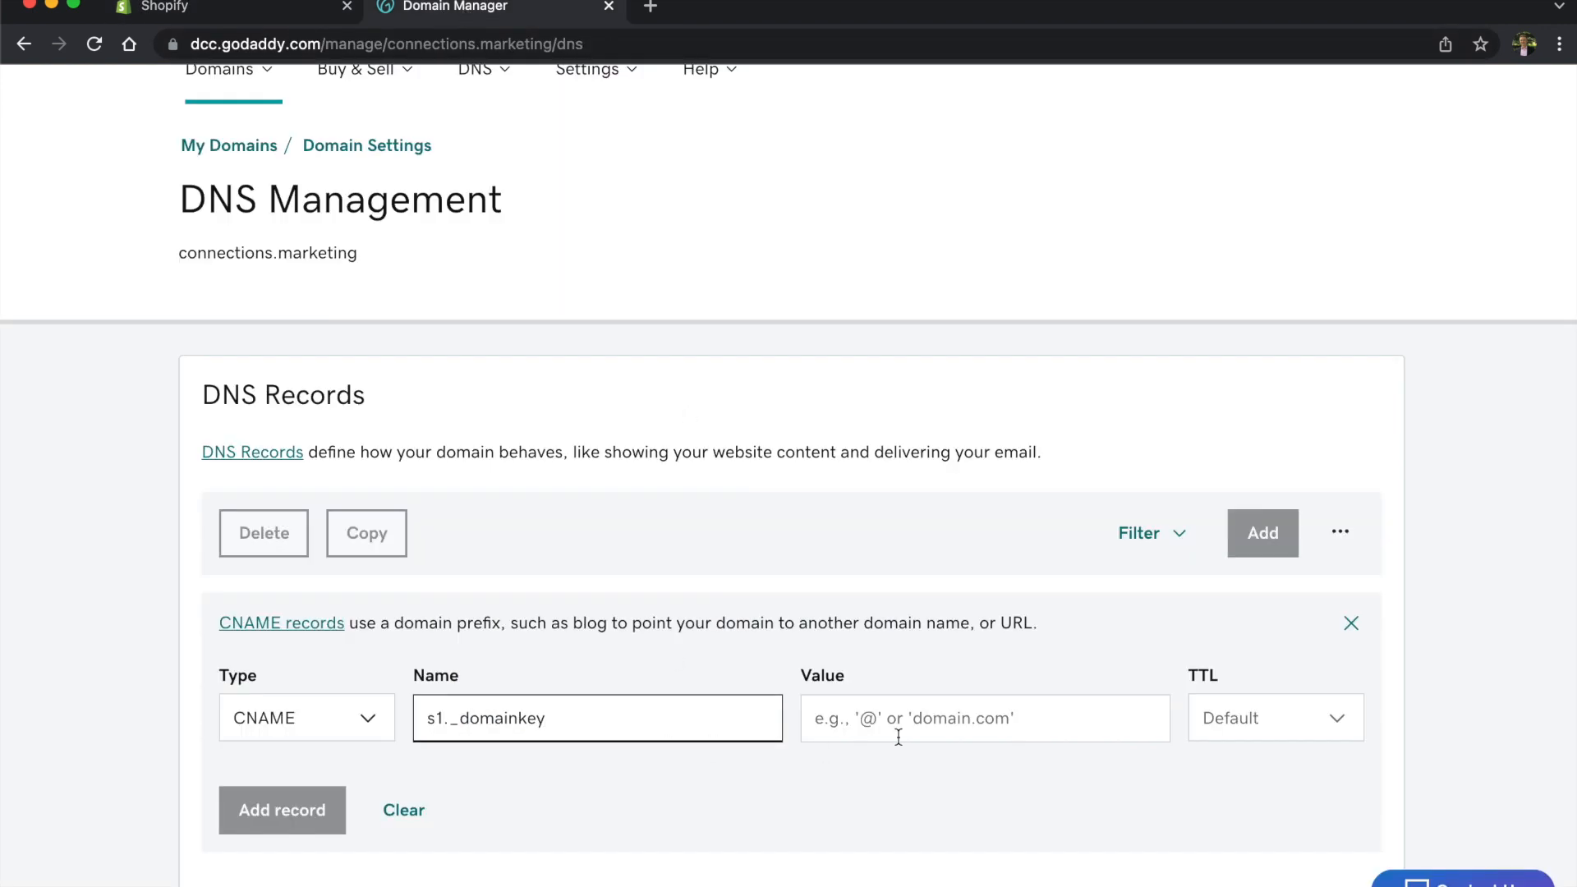
pyautogui.click(937, 725)
pyautogui.press('super+v')
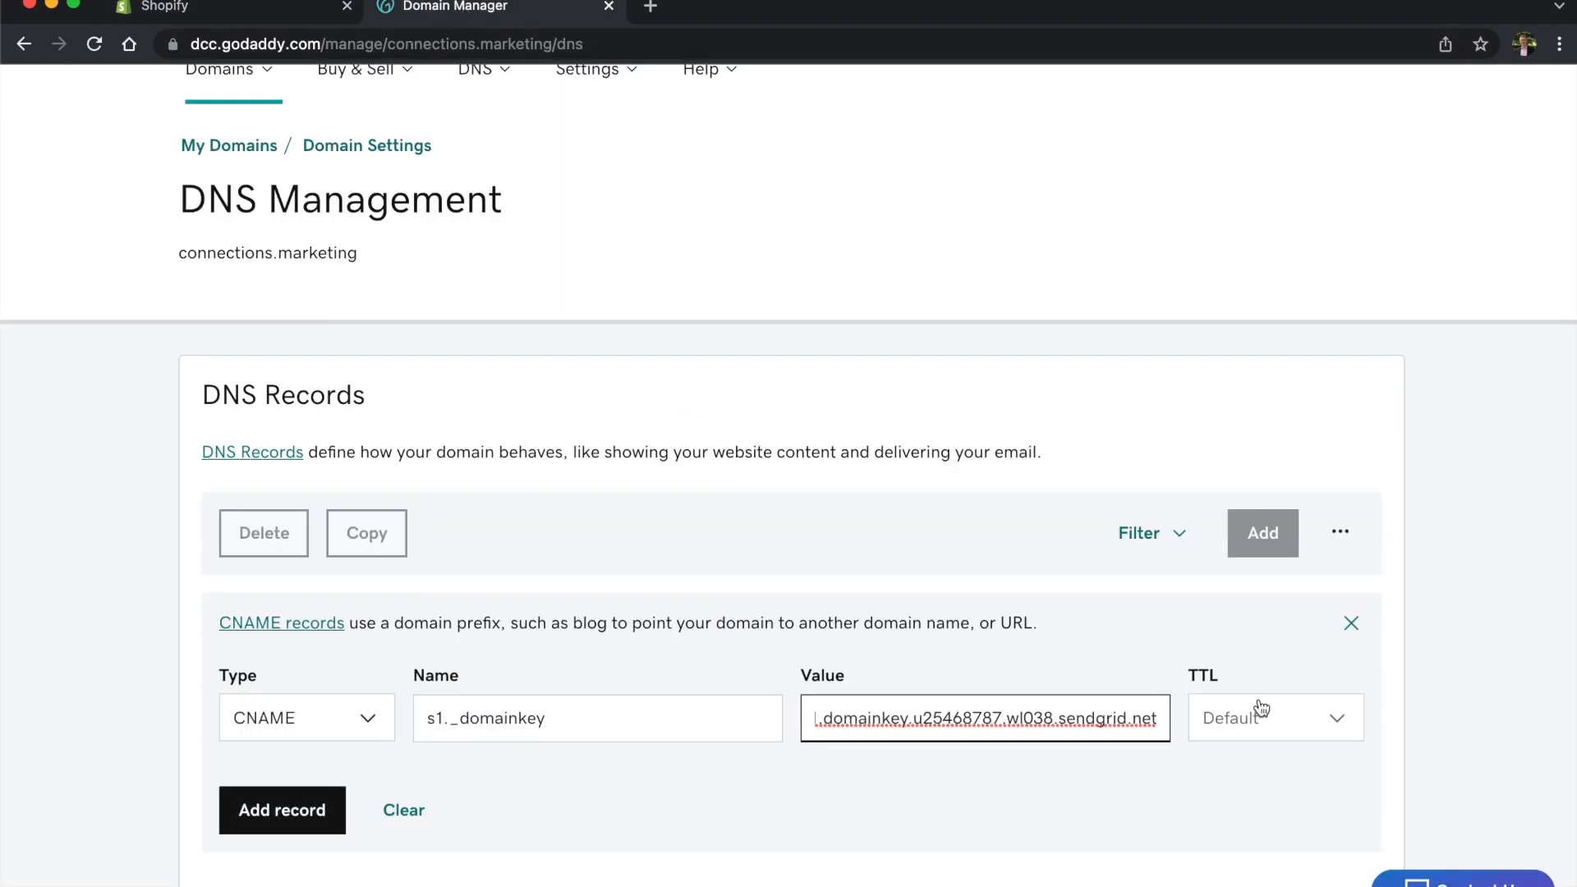
# Step: Set a custom TTL of 30 seconds and submit the CNAME record
pyautogui.scroll(-1, 1267, 665)
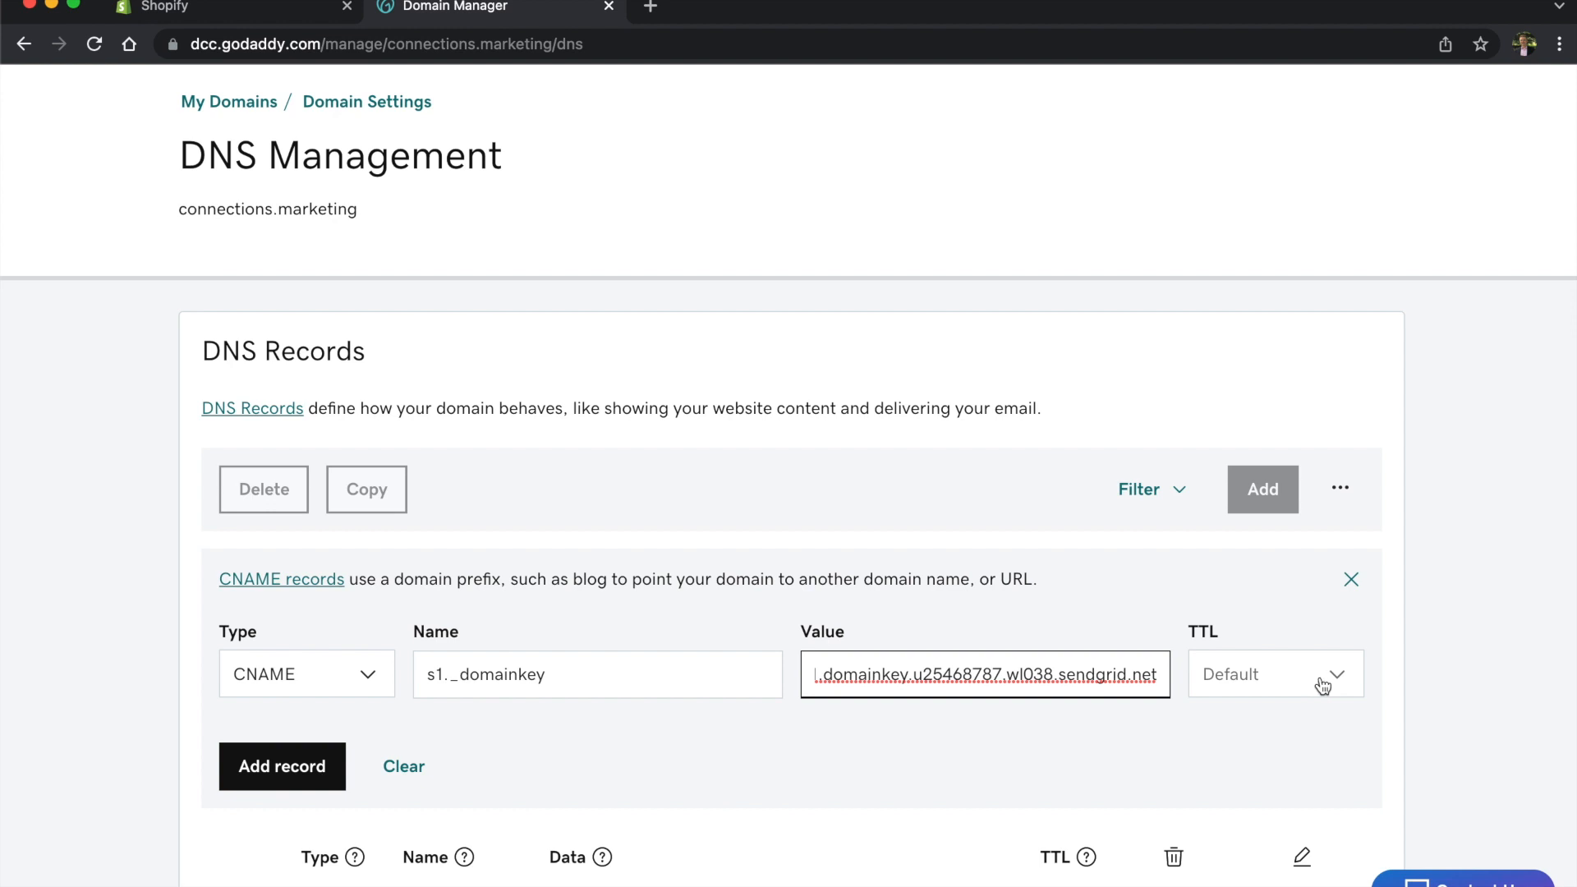
pyautogui.click(1325, 682)
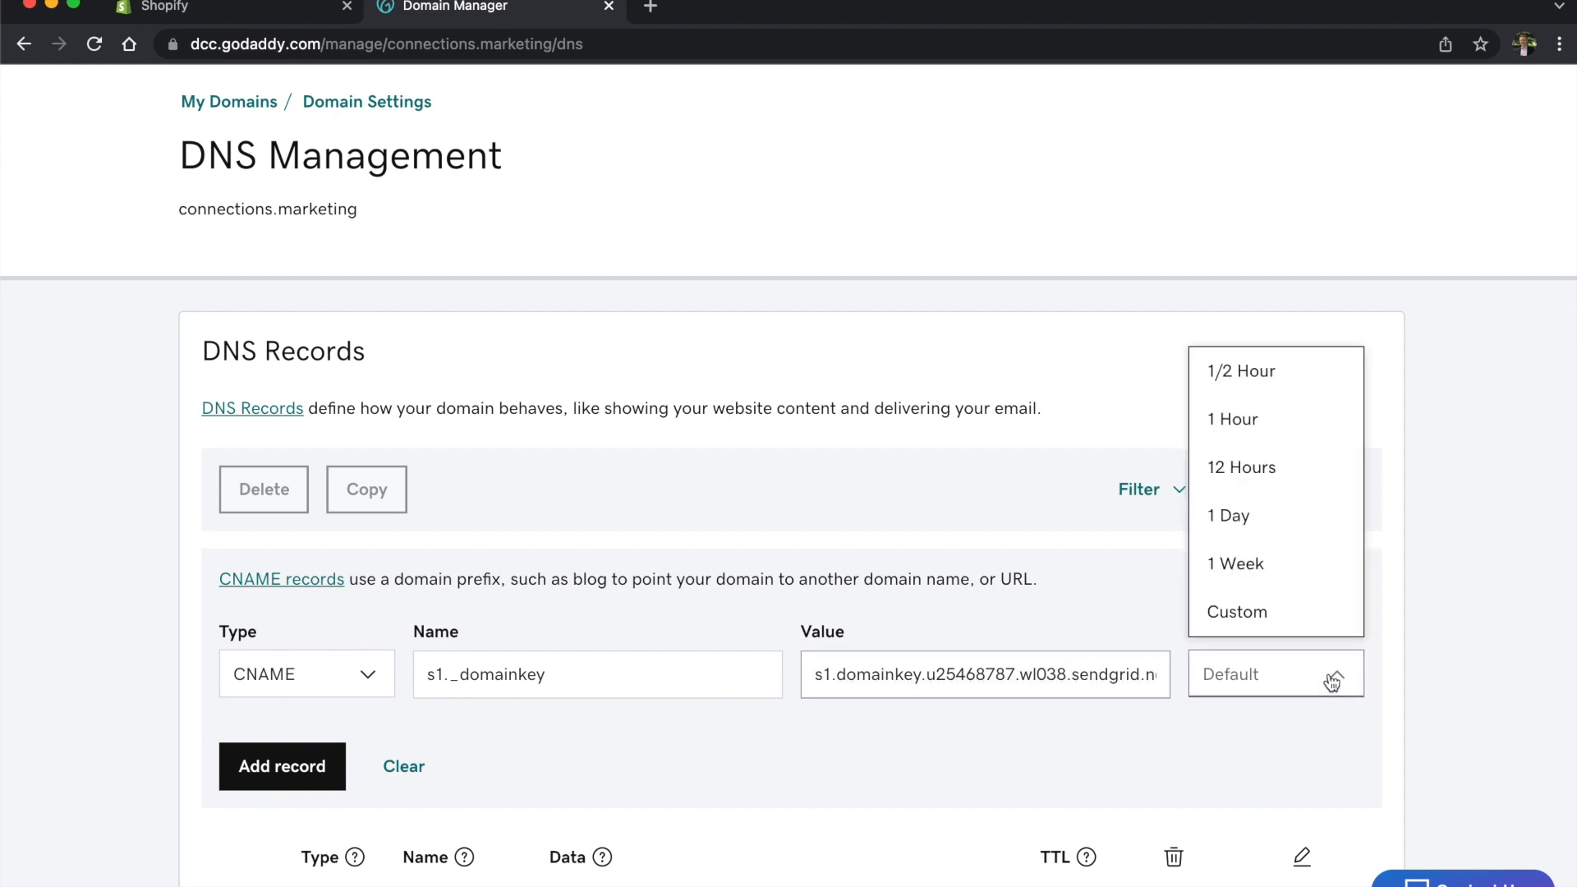
pyautogui.click(1304, 616)
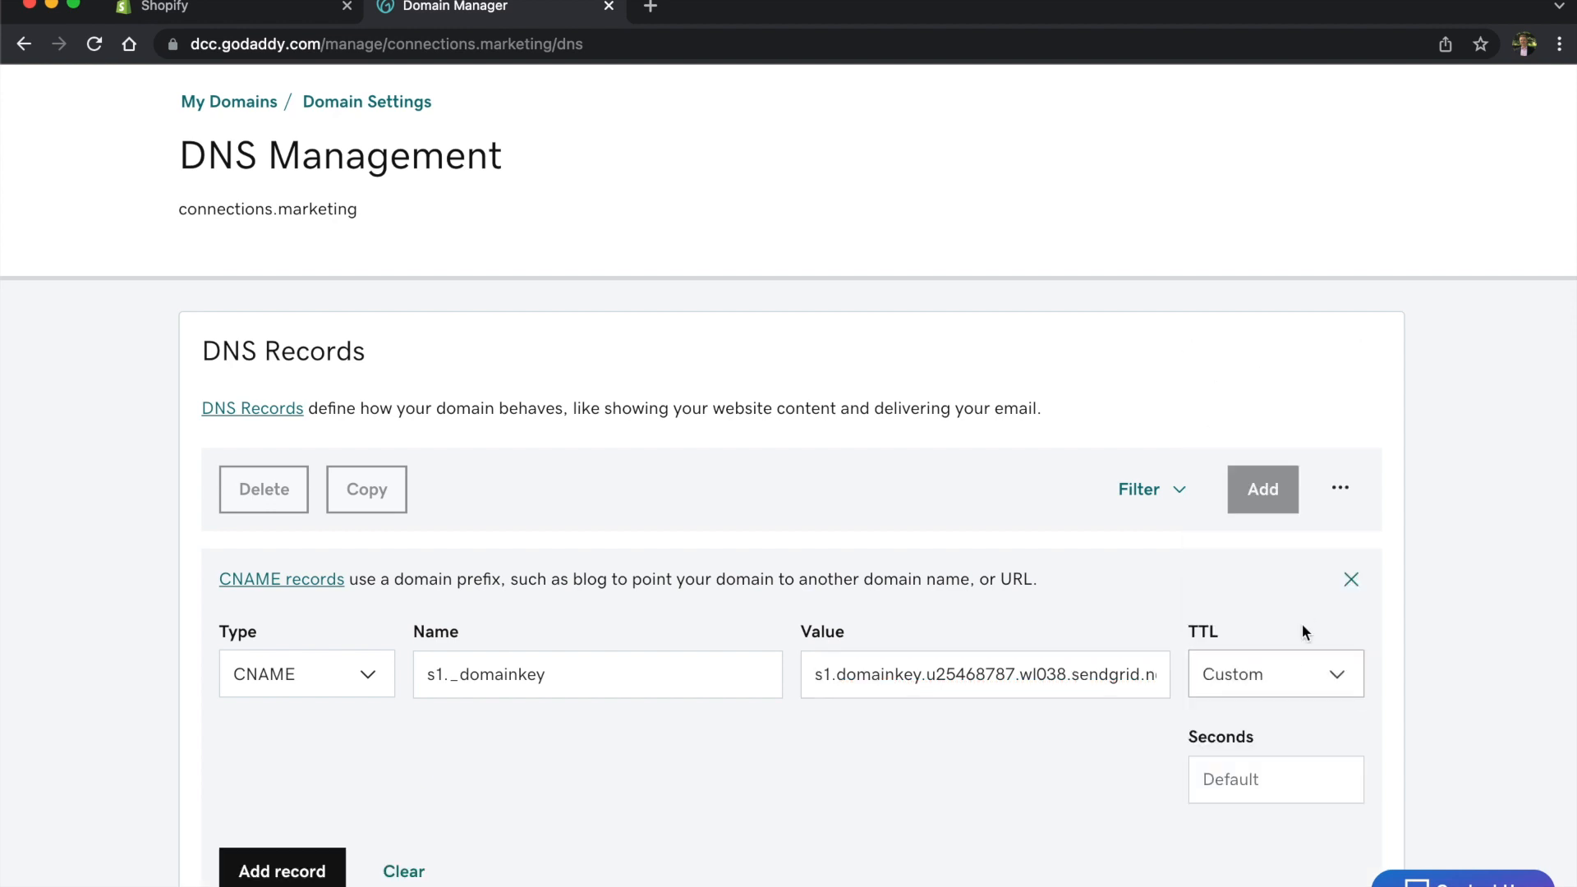
pyautogui.click(1267, 787)
pyautogui.write('30')
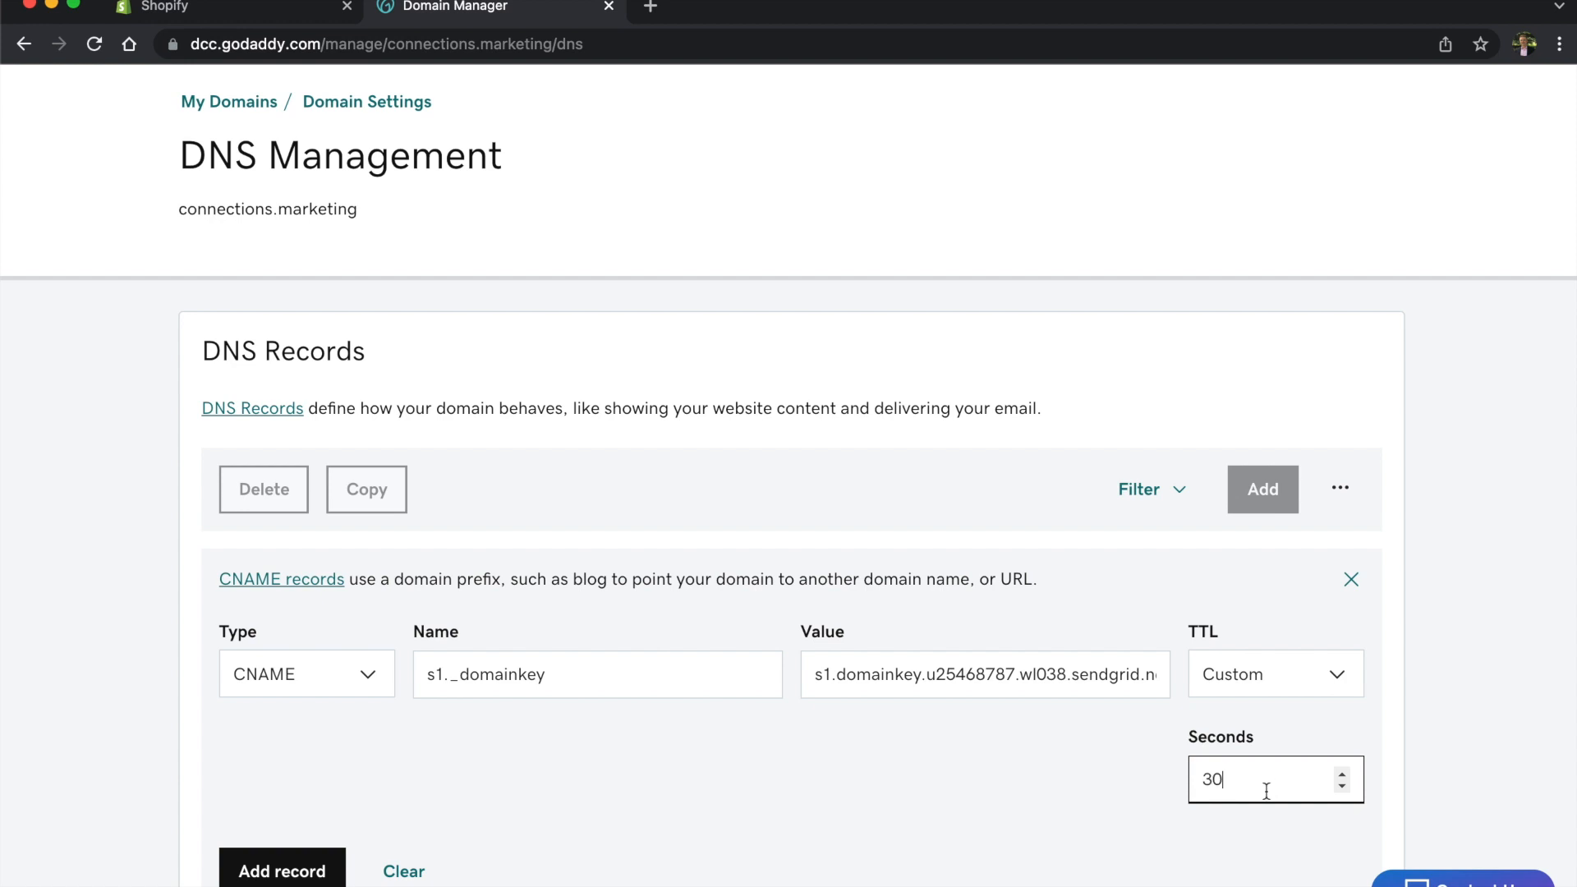
pyautogui.scroll(-3, 652, 786)
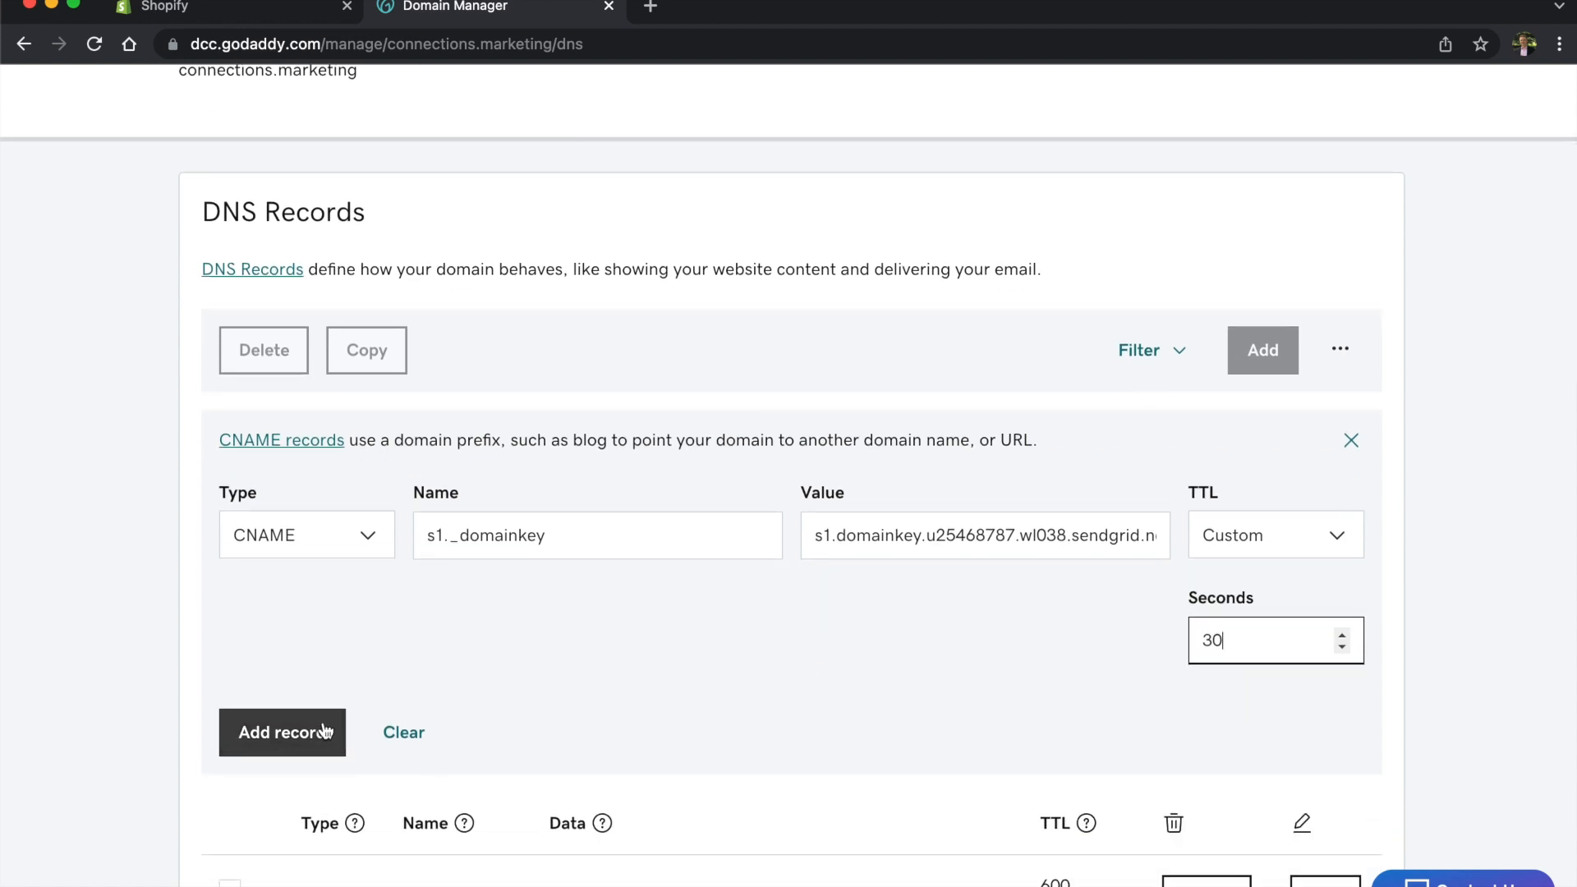
pyautogui.click(282, 734)
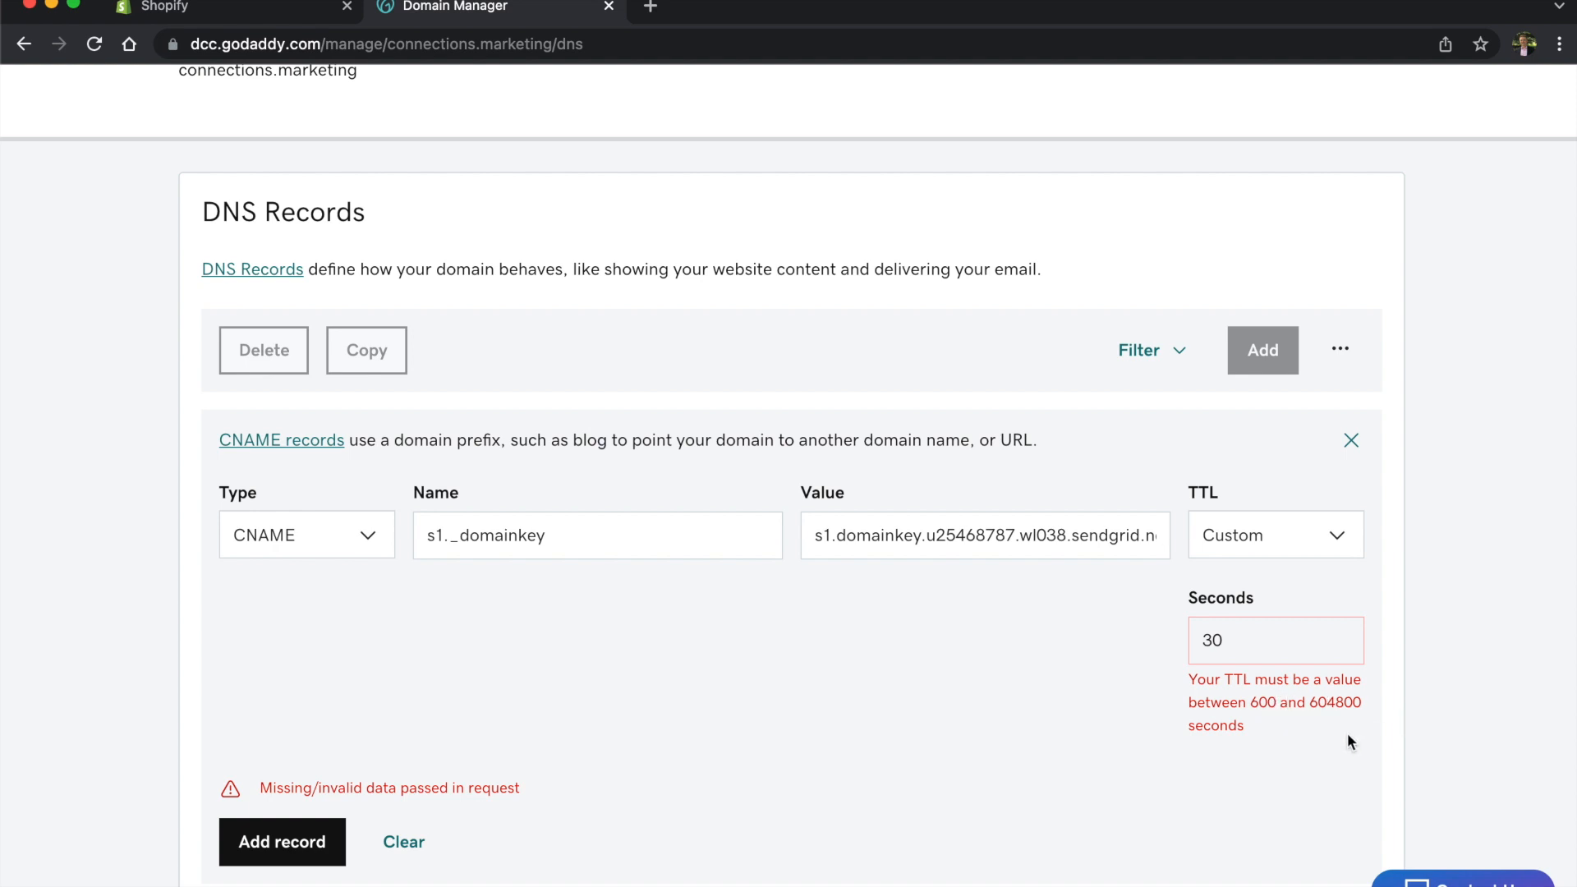
# Step: Correct the rejected TTL to 600 seconds and add the s1._domainkey record
pyautogui.click(1245, 635)
pyautogui.press('BackSpace')
pyautogui.press('BackSpace')
pyautogui.write('600')
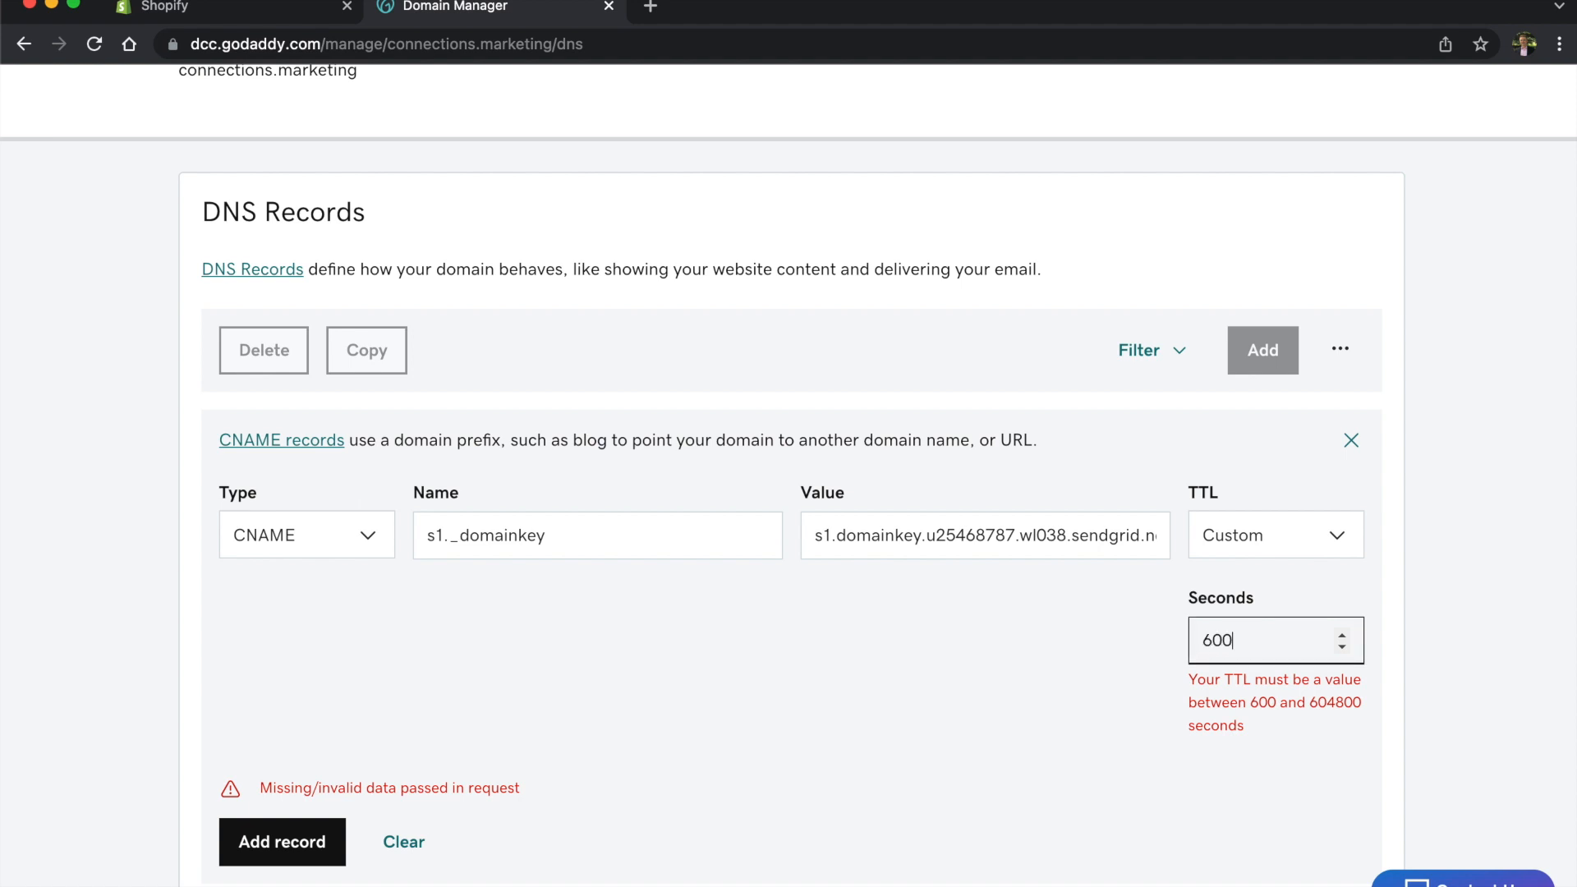
pyautogui.click(289, 843)
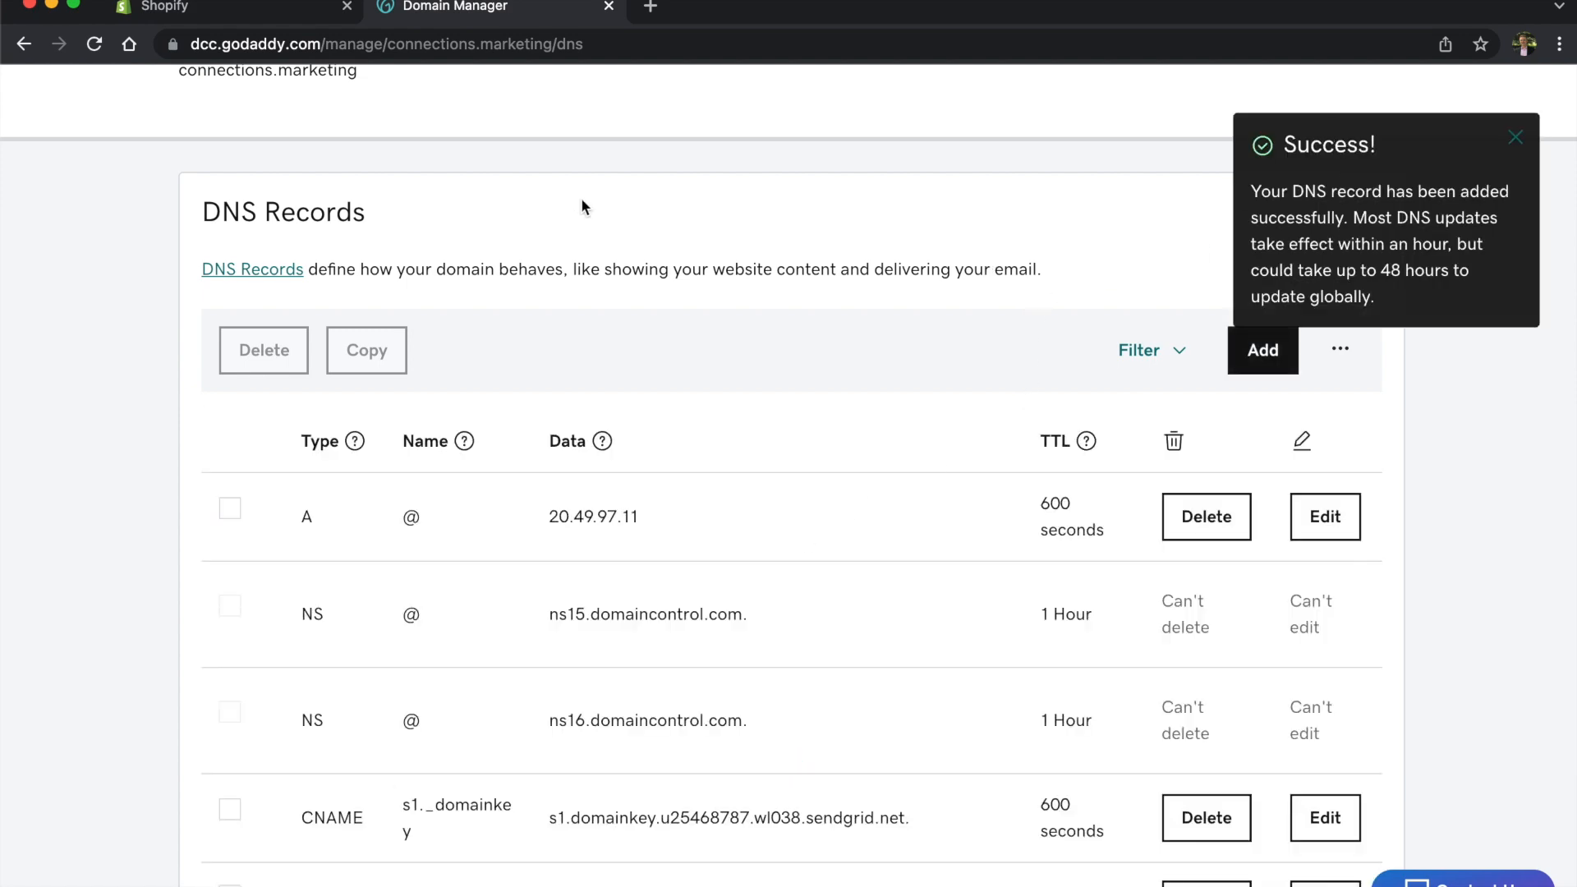
pyautogui.click(216, 5)
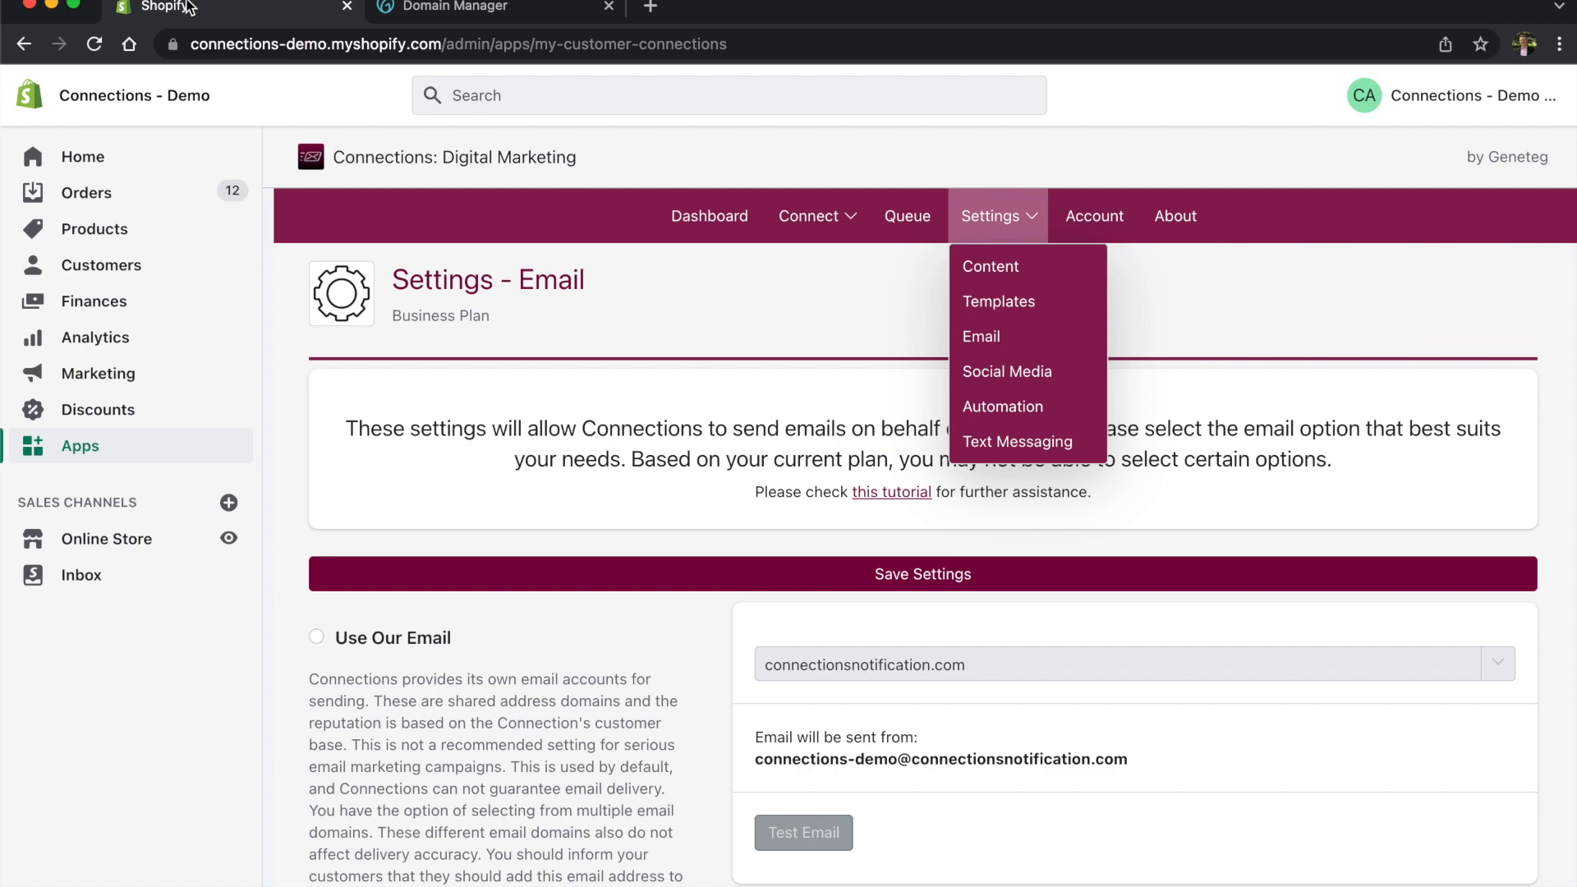
# Step: Confirm all three SendGrid CNAME records read Valid and send a test email from the domain
pyautogui.scroll(-10, 863, 551)
pyautogui.scroll(1, 856, 528)
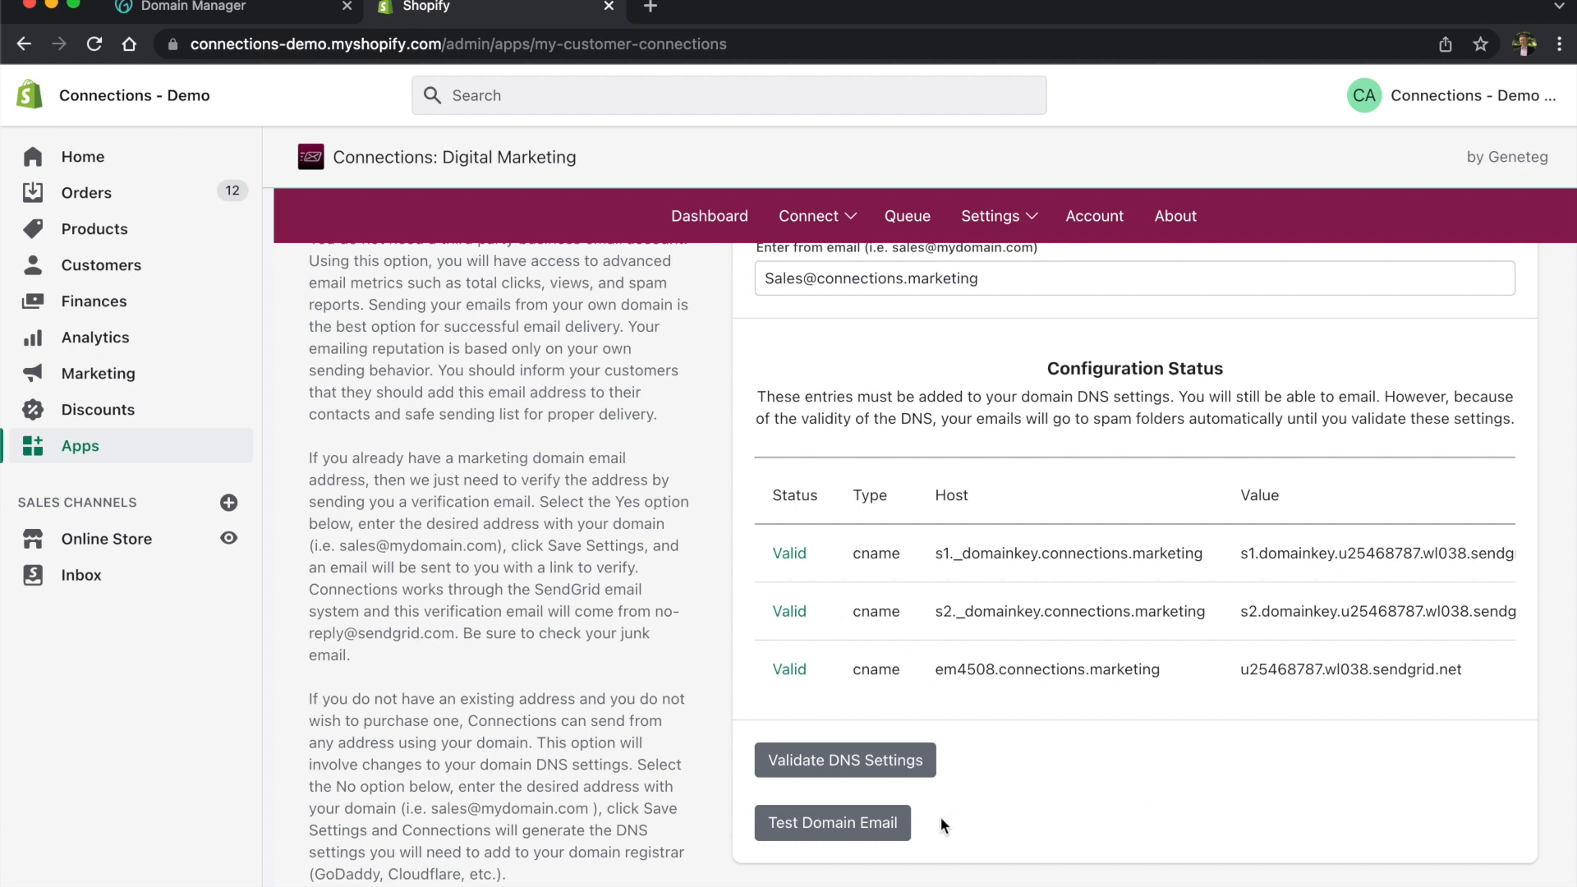
pyautogui.click(879, 832)
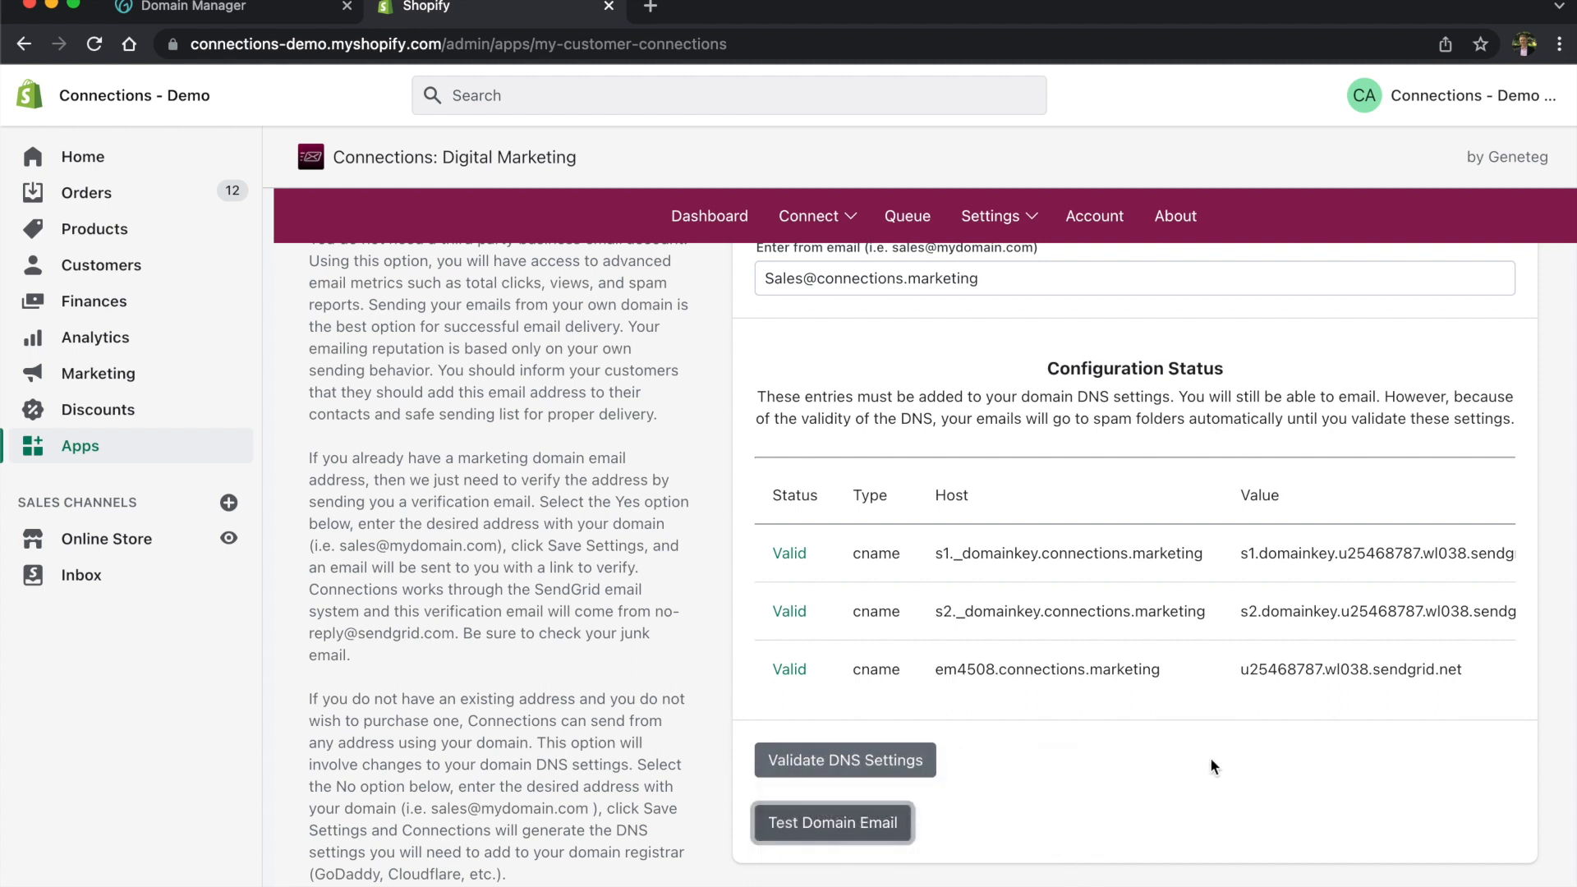
pyautogui.scroll(3, 1134, 742)
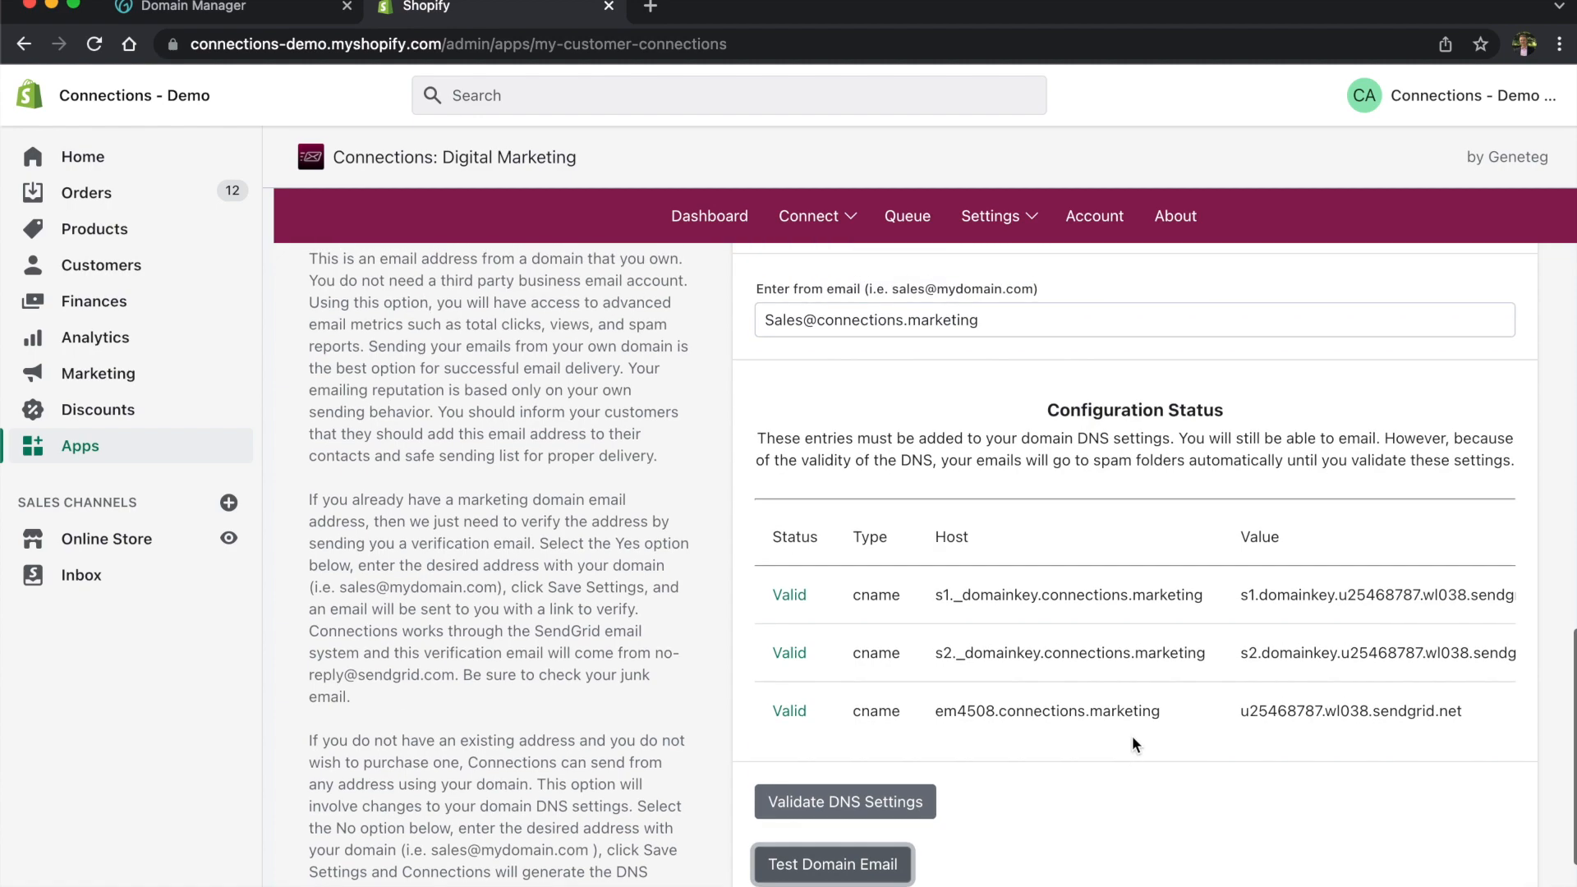